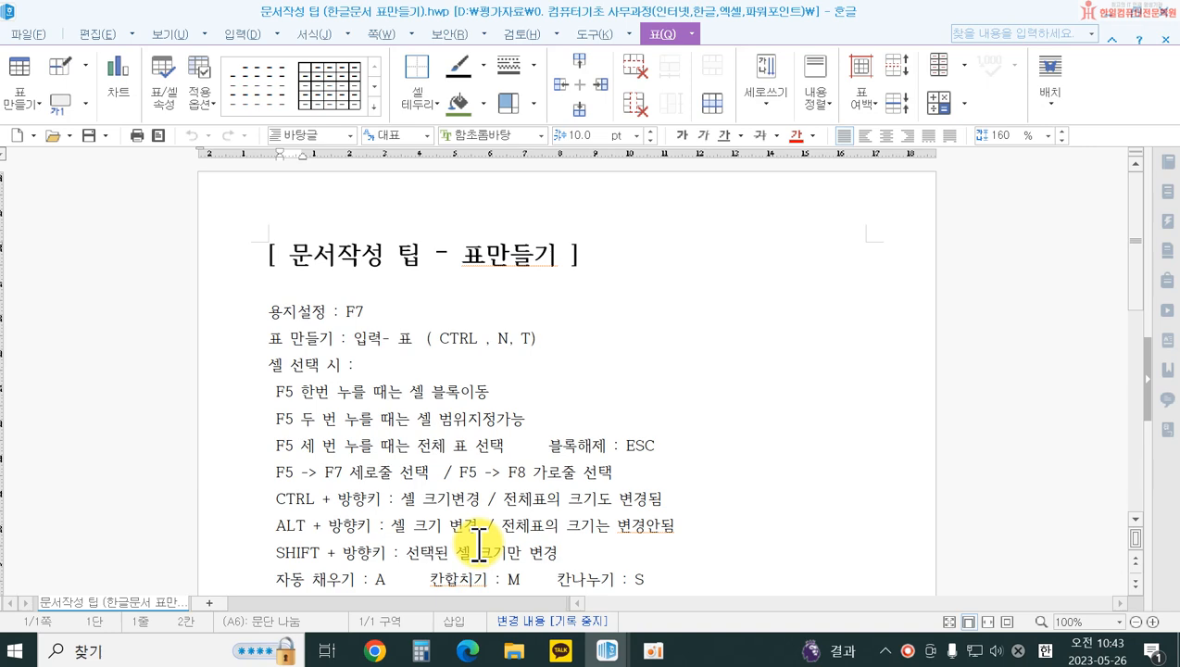
Step: Skim the table-making tips document and switch to the blank document
{"action": "scroll", "coordinate": [407, 519], "scroll_direction": "down", "scroll_amount": 5}
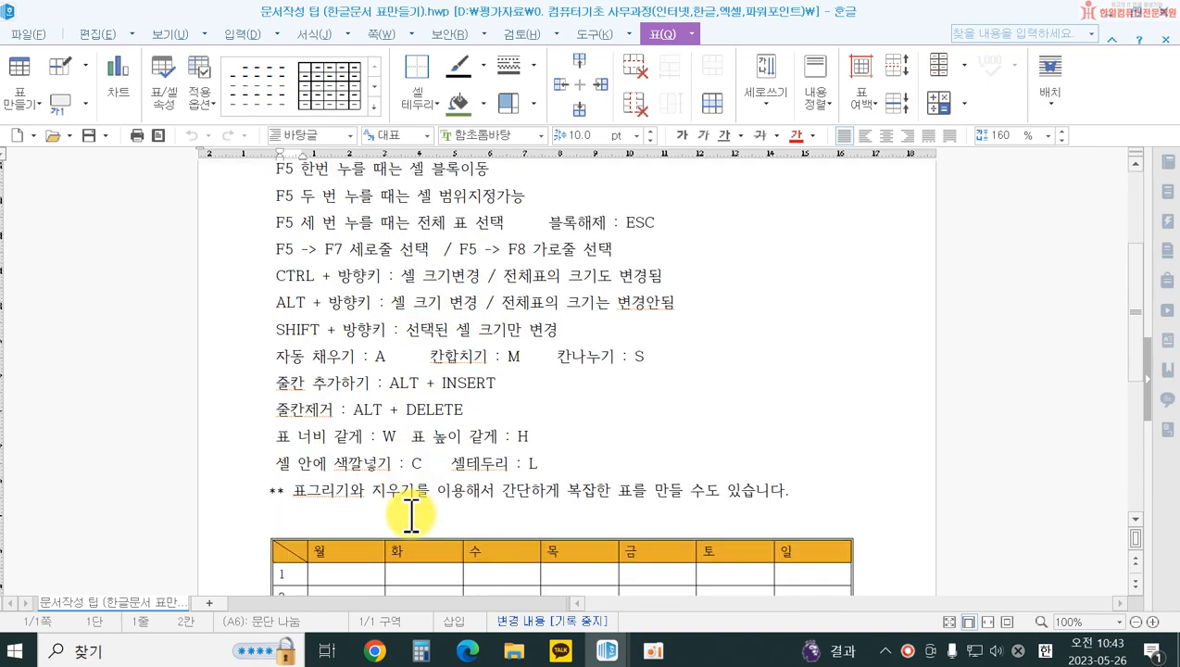
{"action": "scroll", "coordinate": [413, 515], "scroll_direction": "down", "scroll_amount": 3}
{"action": "scroll", "coordinate": [612, 527], "scroll_direction": "up", "scroll_amount": 5}
{"action": "scroll", "coordinate": [613, 530], "scroll_direction": "up", "scroll_amount": 3}
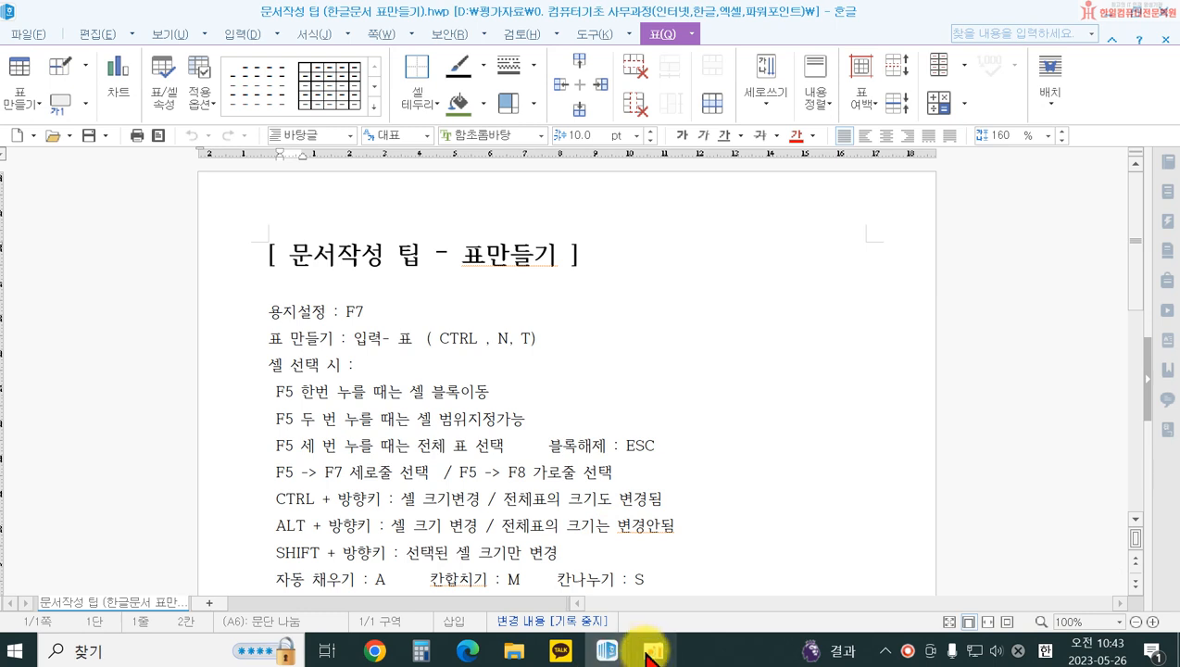
{"action": "left_click", "coordinate": [607, 648]}
{"action": "left_click", "coordinate": [658, 593]}
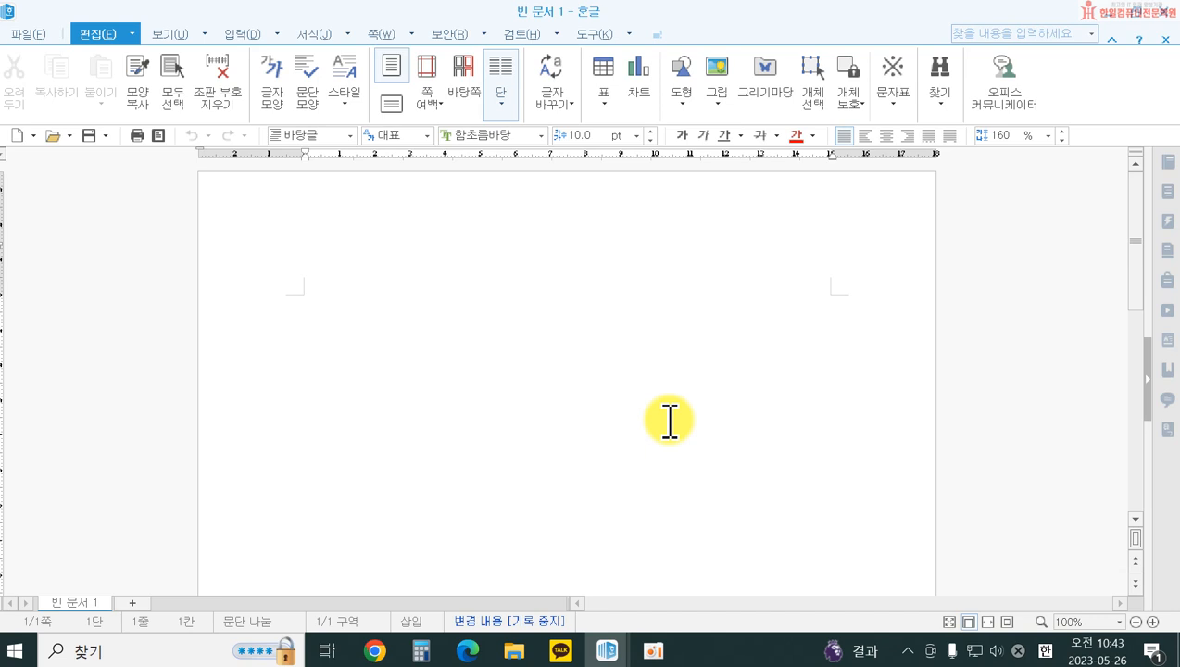
Step: Open the page setup and set the header margin to 0 mm and the bottom margin to 20 mm
{"action": "key", "text": "F7"}
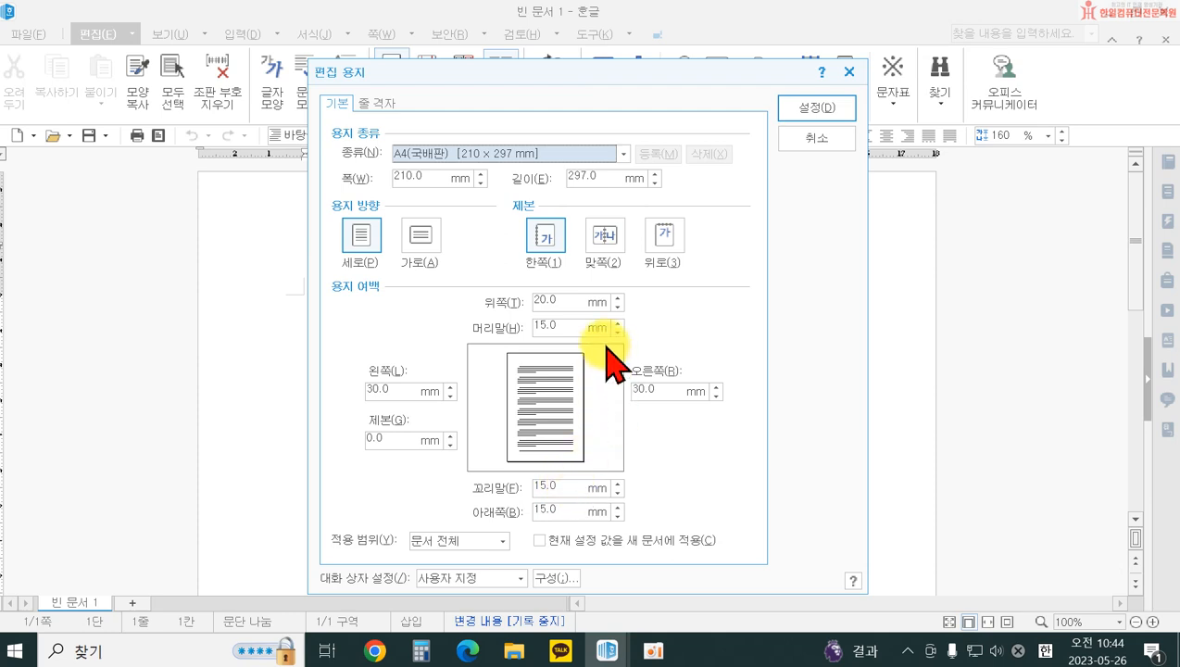
{"action": "left_click", "coordinate": [563, 302]}
{"action": "left_click", "coordinate": [556, 322]}
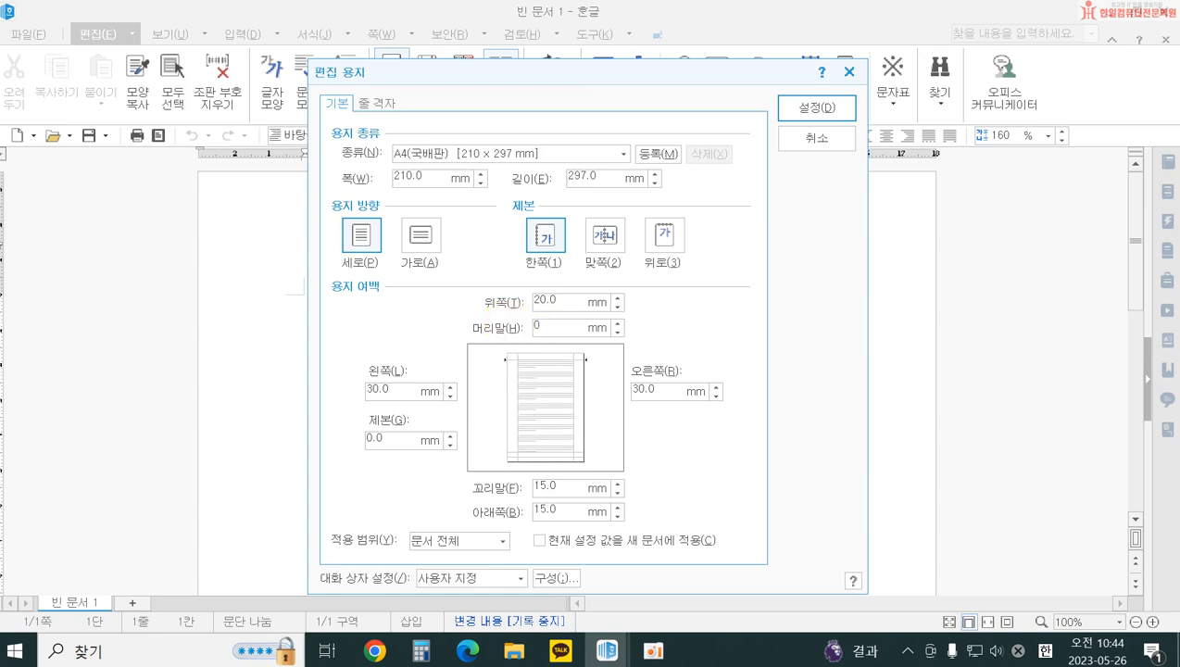
{"action": "type", "text": "0"}
{"action": "left_click", "coordinate": [561, 513]}
{"action": "type", "text": "20"}
Step: Set the left and right margins to 20 mm and the footer to 0 mm, and apply the page setup
{"action": "left_click", "coordinate": [397, 391]}
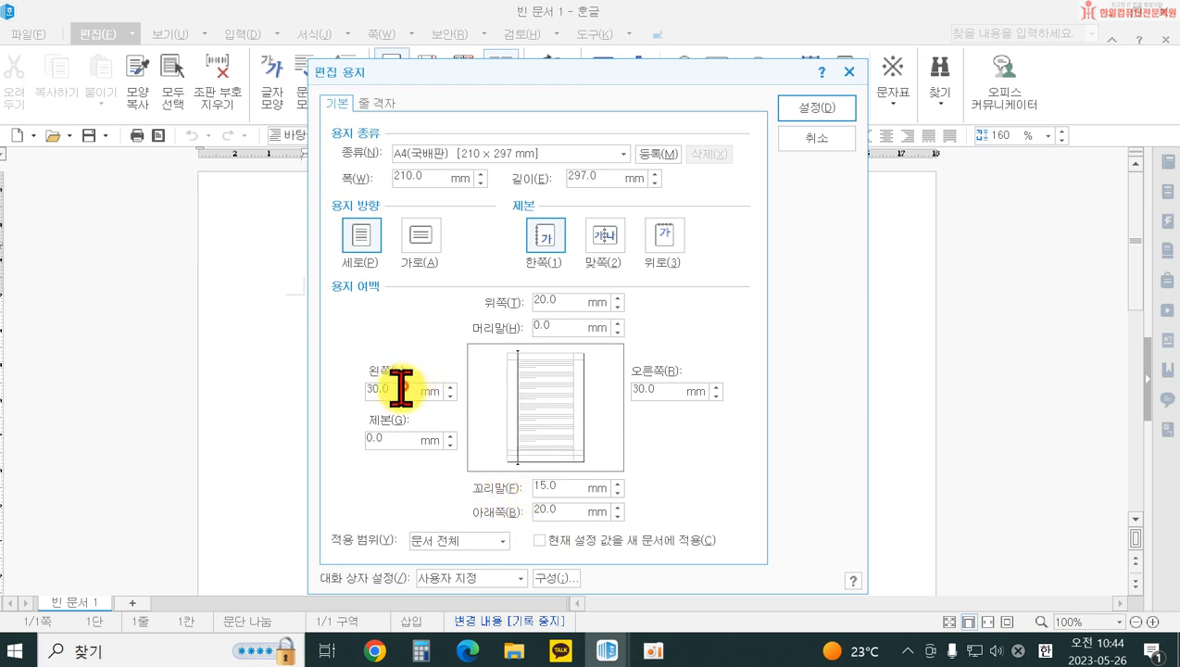
{"action": "type", "text": "20"}
{"action": "left_click", "coordinate": [664, 390]}
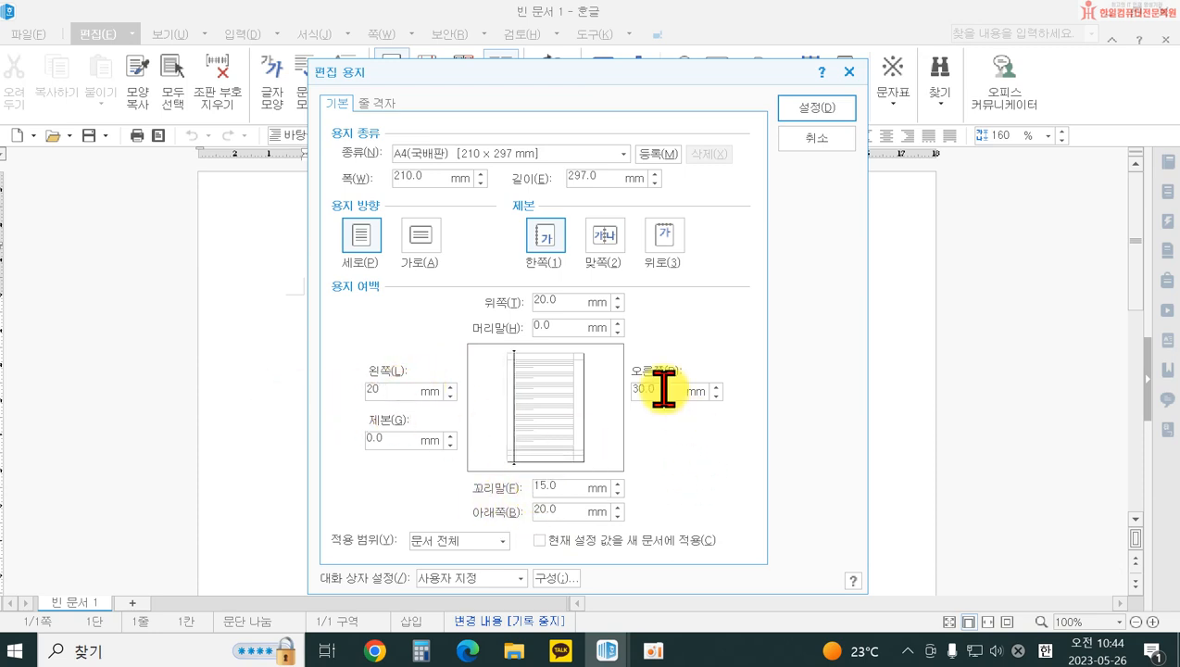
{"action": "type", "text": "20"}
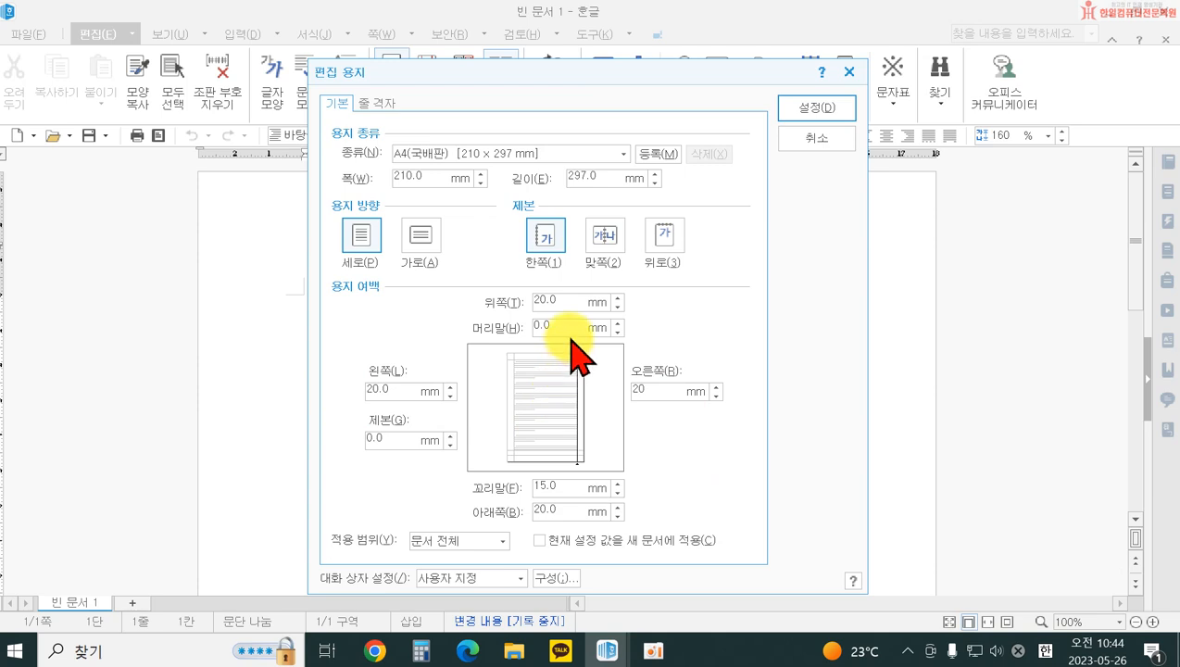
{"action": "left_click", "coordinate": [560, 488]}
{"action": "type", "text": "0"}
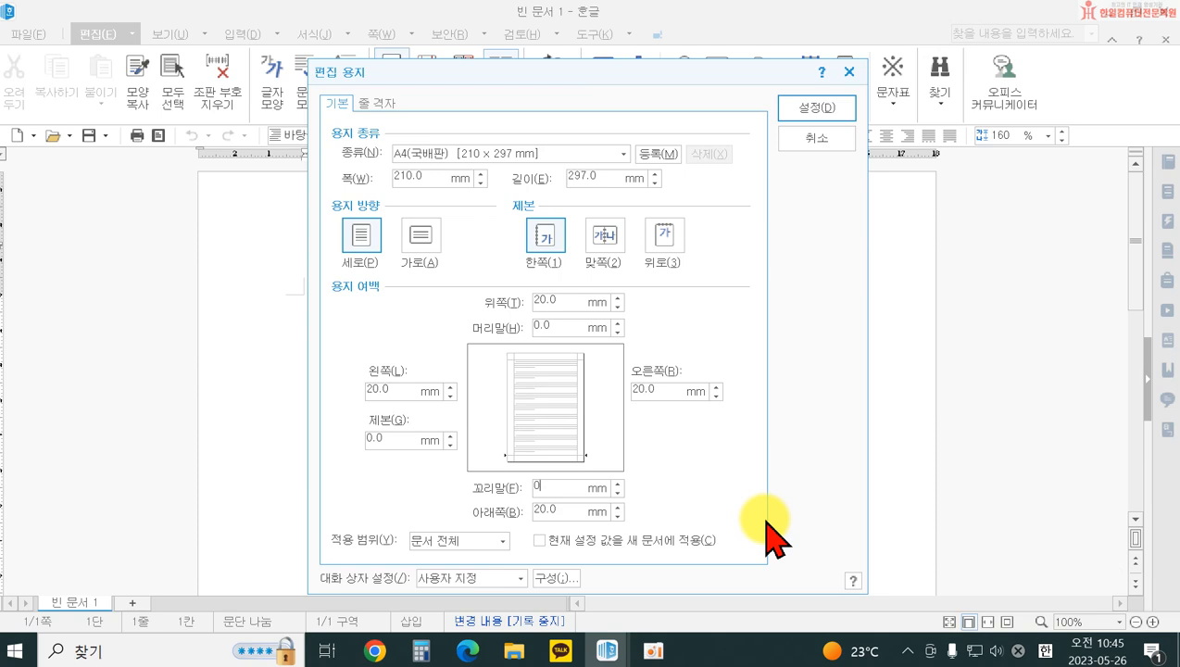
{"action": "left_click", "coordinate": [708, 74]}
{"action": "left_click_drag", "start_coordinate": [710, 78], "coordinate": [807, 287]}
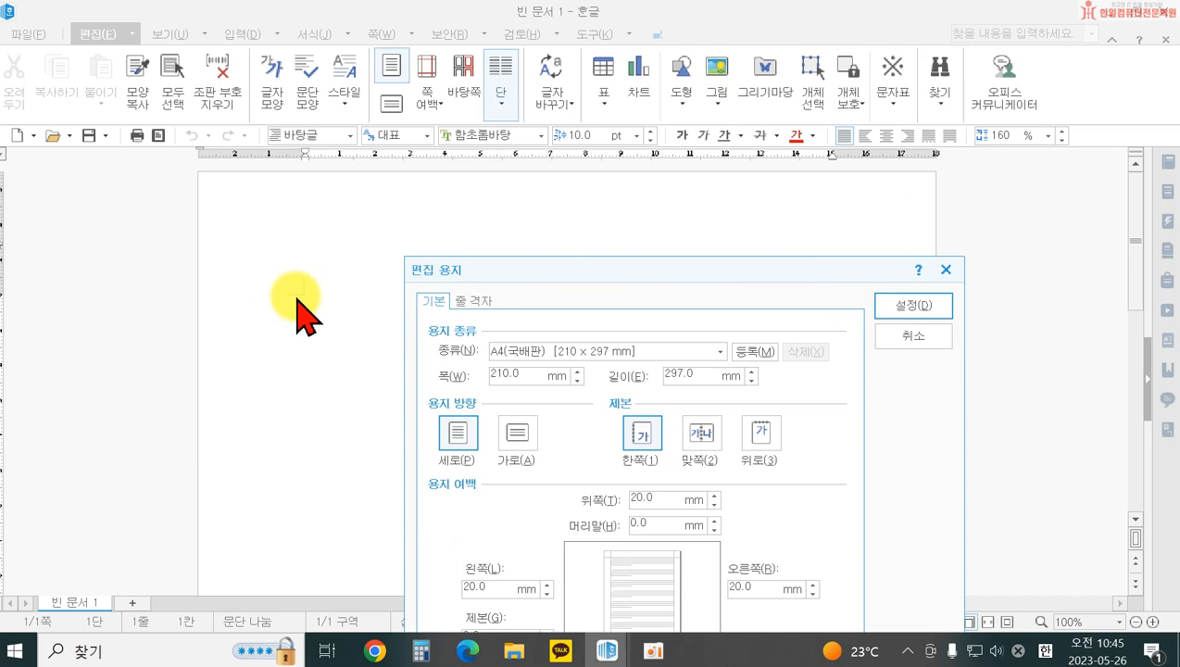
{"action": "left_click", "coordinate": [912, 305]}
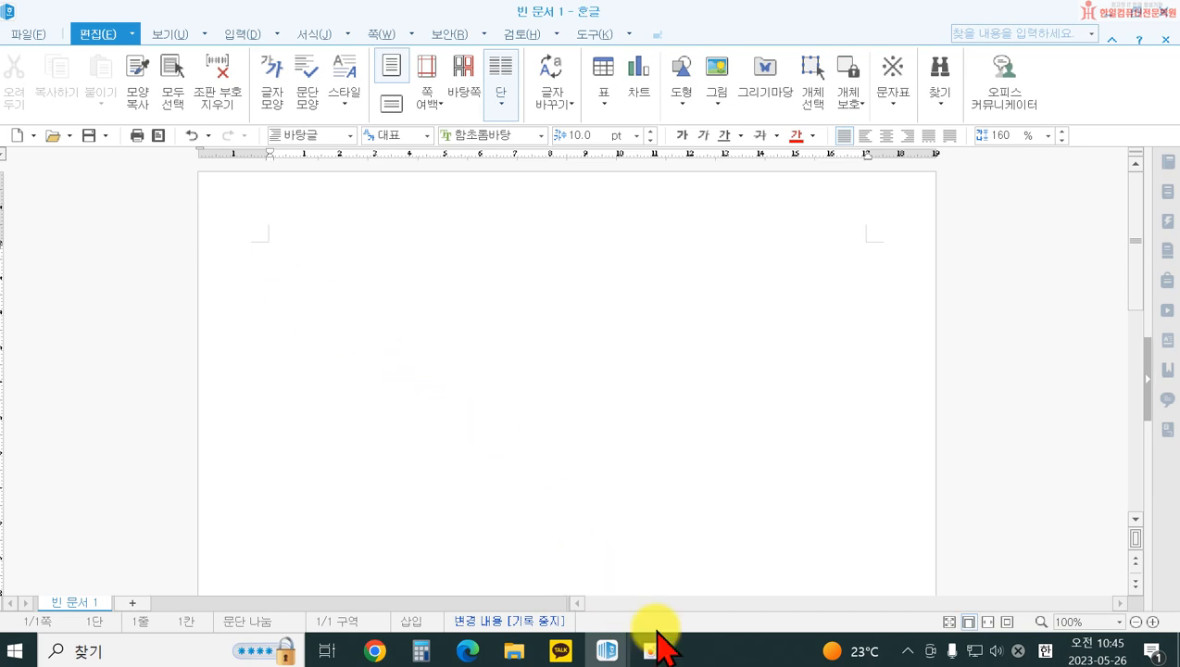
Step: Check the table creation instructions in the tips document and return to the blank document
{"action": "left_click", "coordinate": [613, 654]}
{"action": "left_click", "coordinate": [512, 556]}
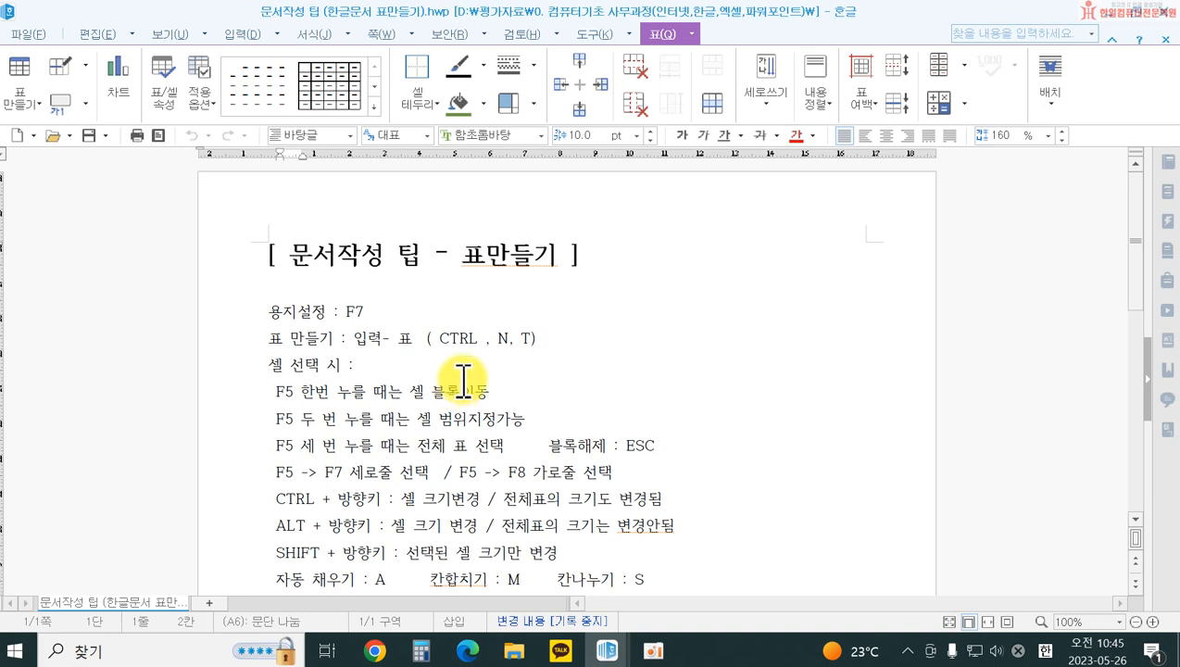
{"action": "left_click", "coordinate": [520, 339]}
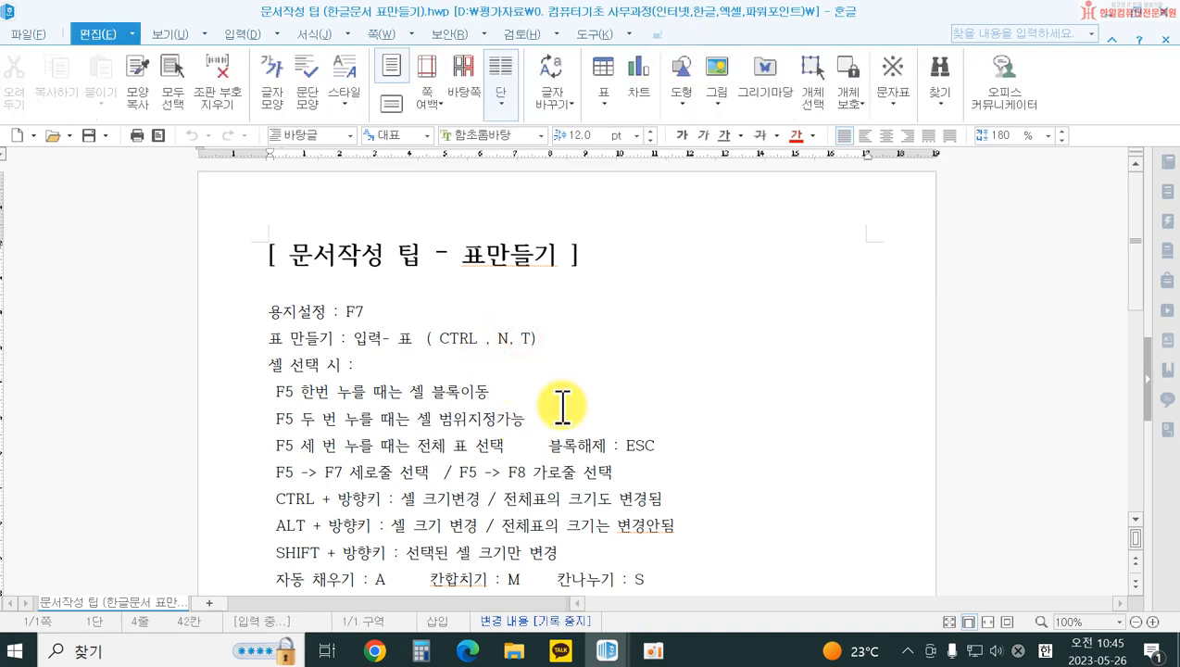
{"action": "left_click", "coordinate": [609, 642]}
{"action": "left_click", "coordinate": [668, 574]}
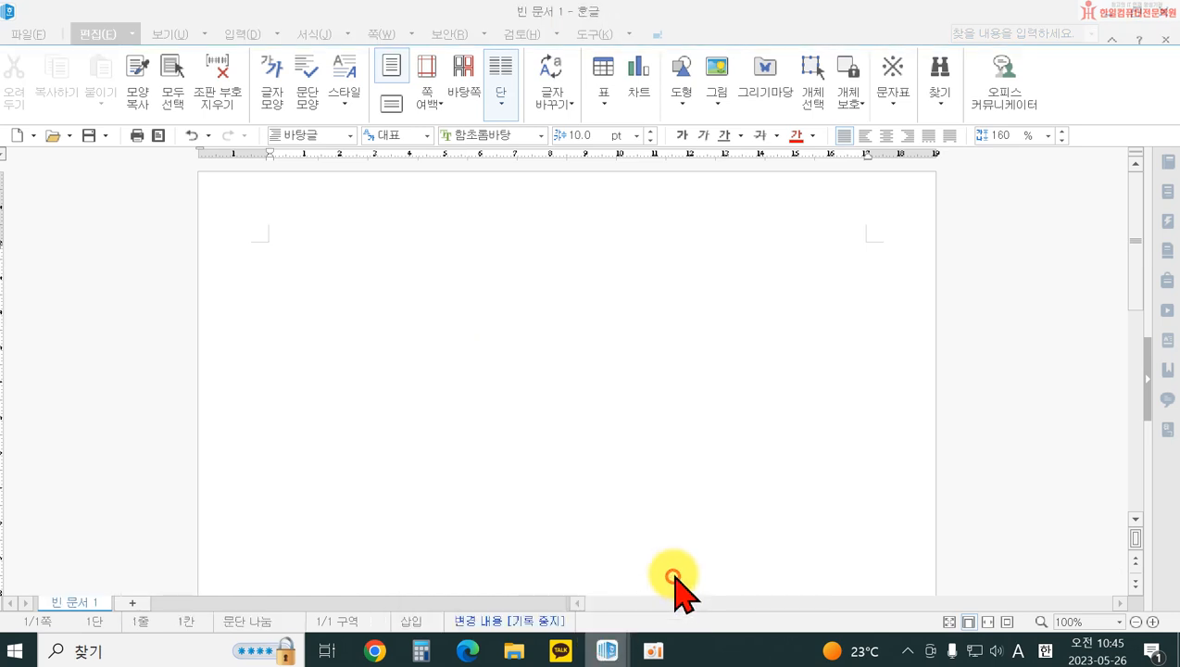
{"action": "left_click", "coordinate": [239, 33]}
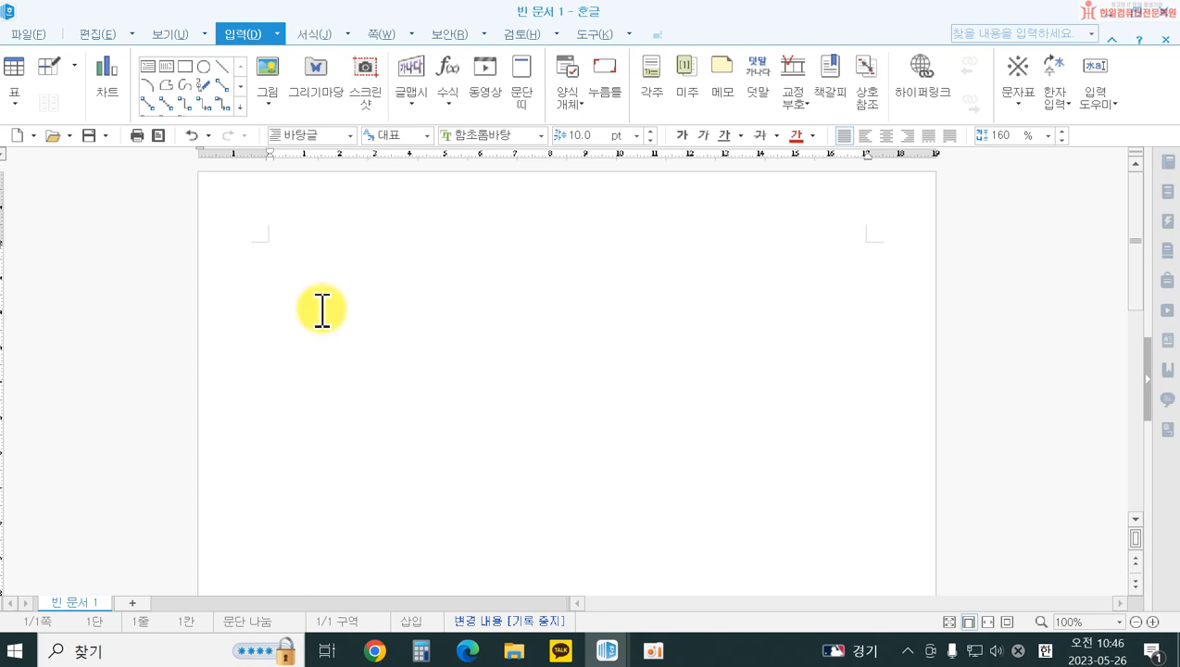
{"action": "key", "text": "ctrl+n"}
{"action": "key", "text": "t"}
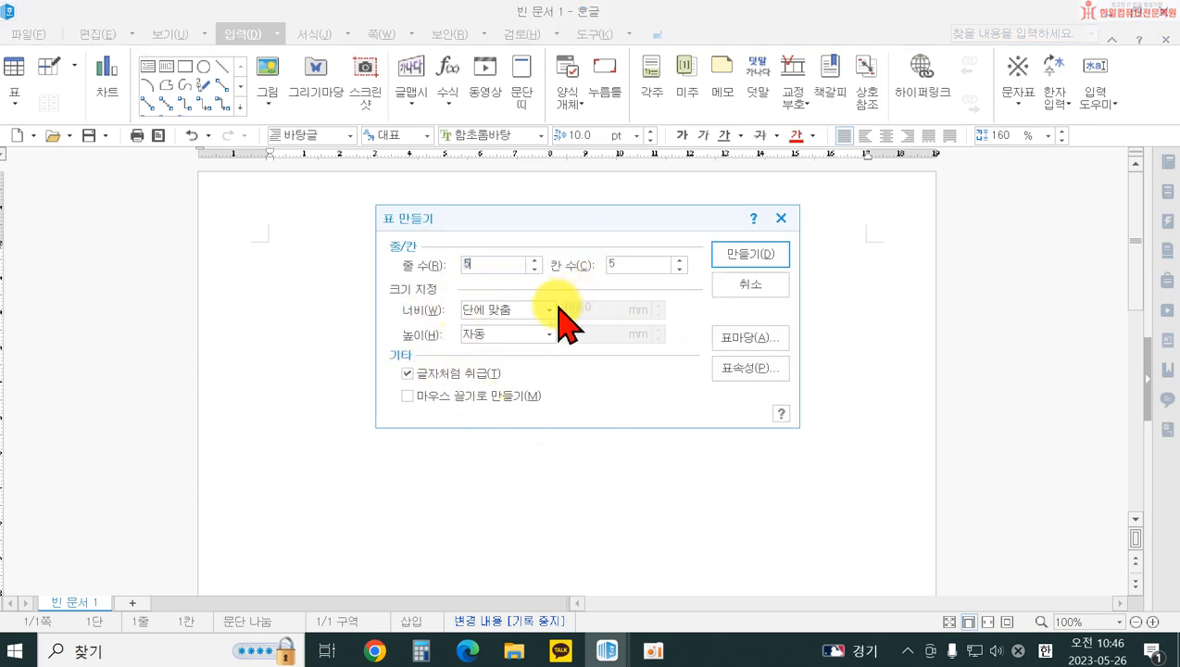
{"action": "left_click", "coordinate": [738, 287]}
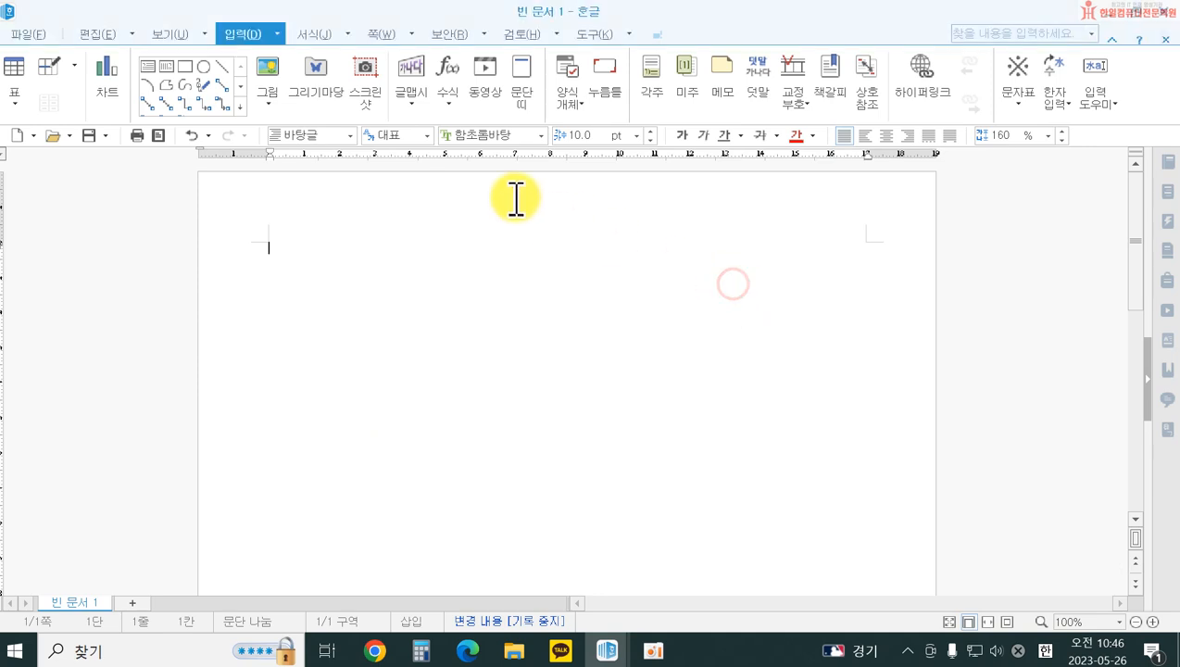
{"action": "left_click", "coordinate": [17, 76]}
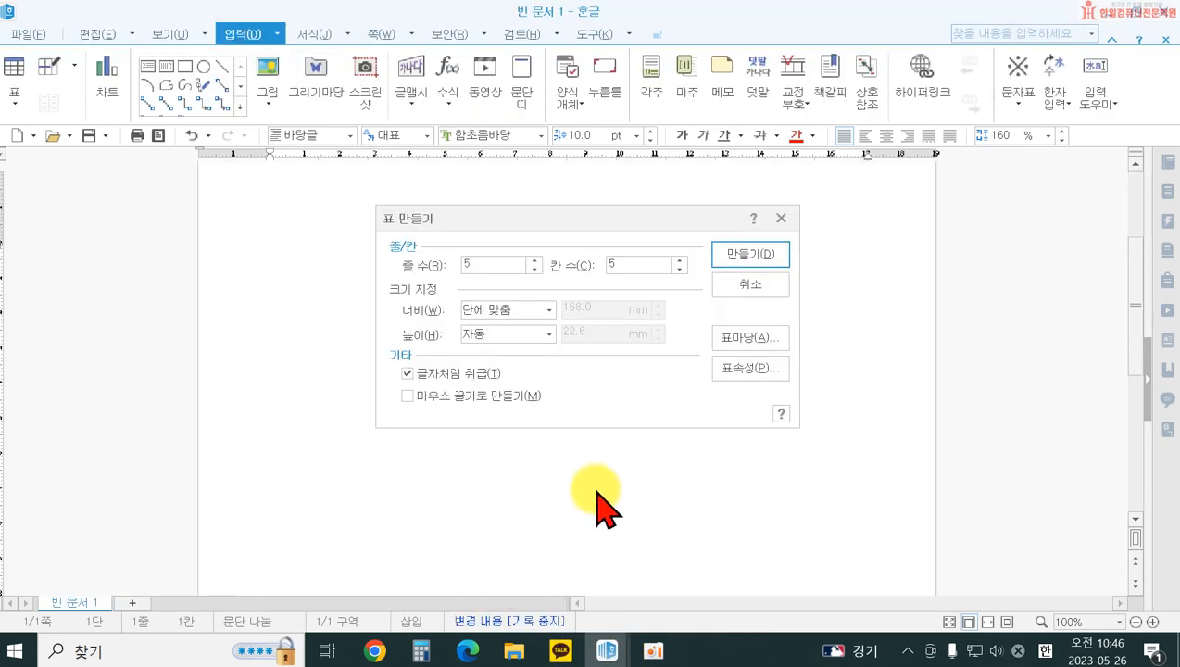
{"action": "left_click", "coordinate": [741, 287]}
Step: Examine the rows and columns of the sample weekday table in the tips document, and return to the blank document
{"action": "mouse_move", "coordinate": [601, 648]}
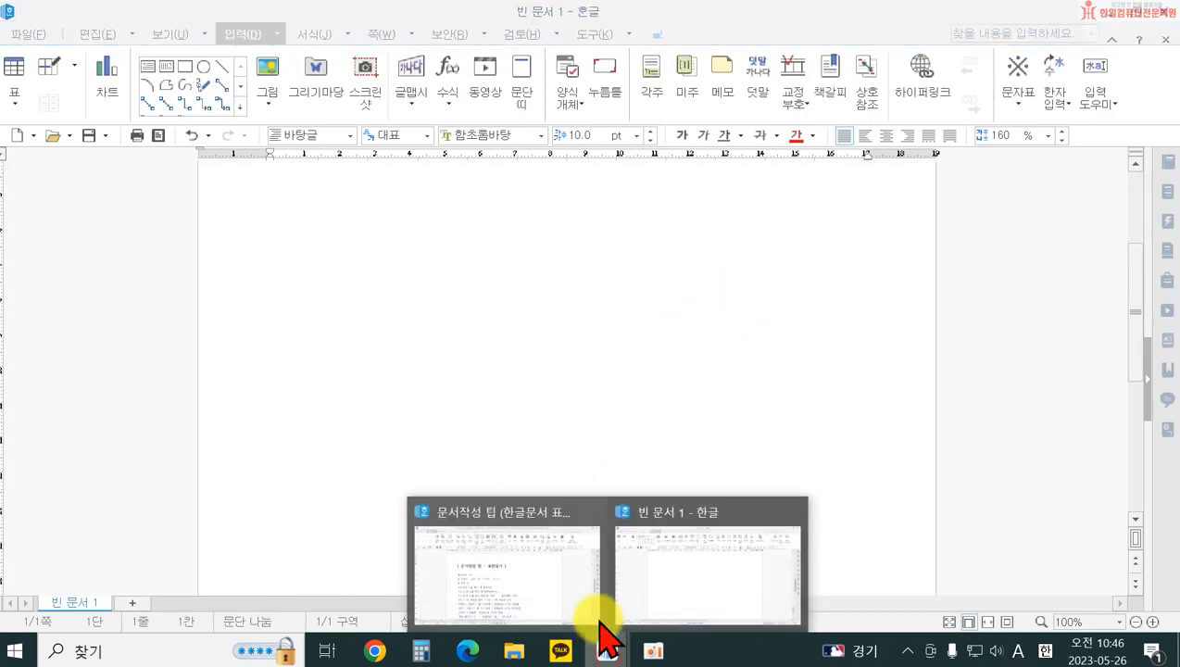
{"action": "left_click", "coordinate": [519, 505]}
{"action": "scroll", "coordinate": [515, 534], "scroll_direction": "down", "scroll_amount": 1}
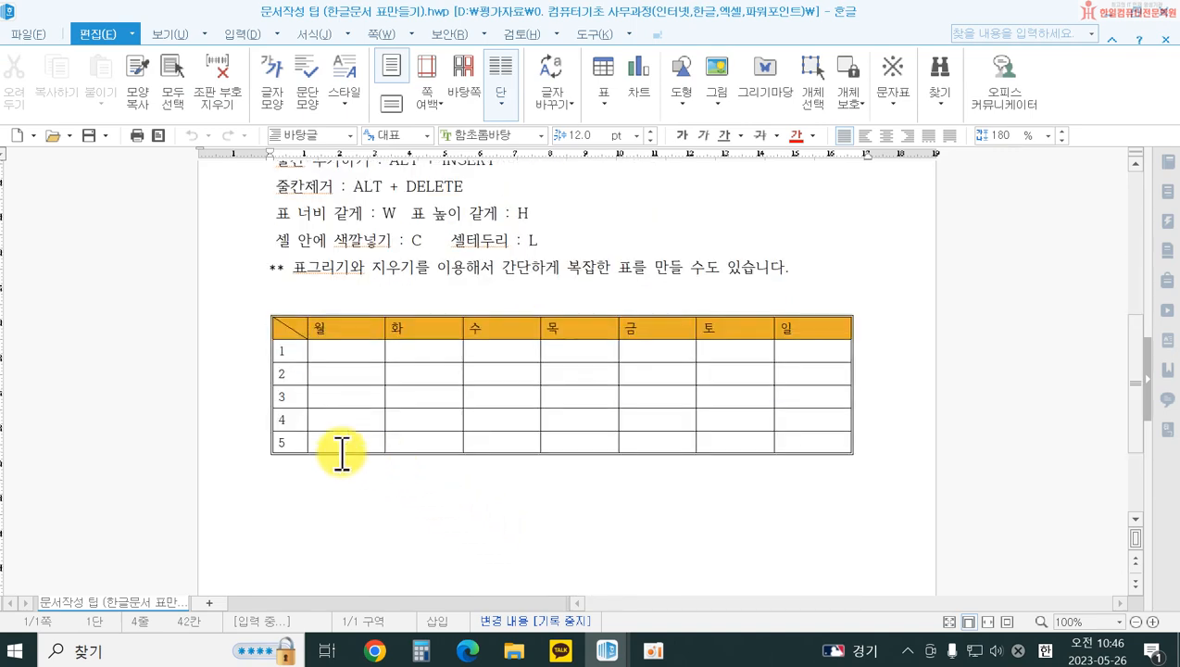
{"action": "left_click", "coordinate": [289, 442]}
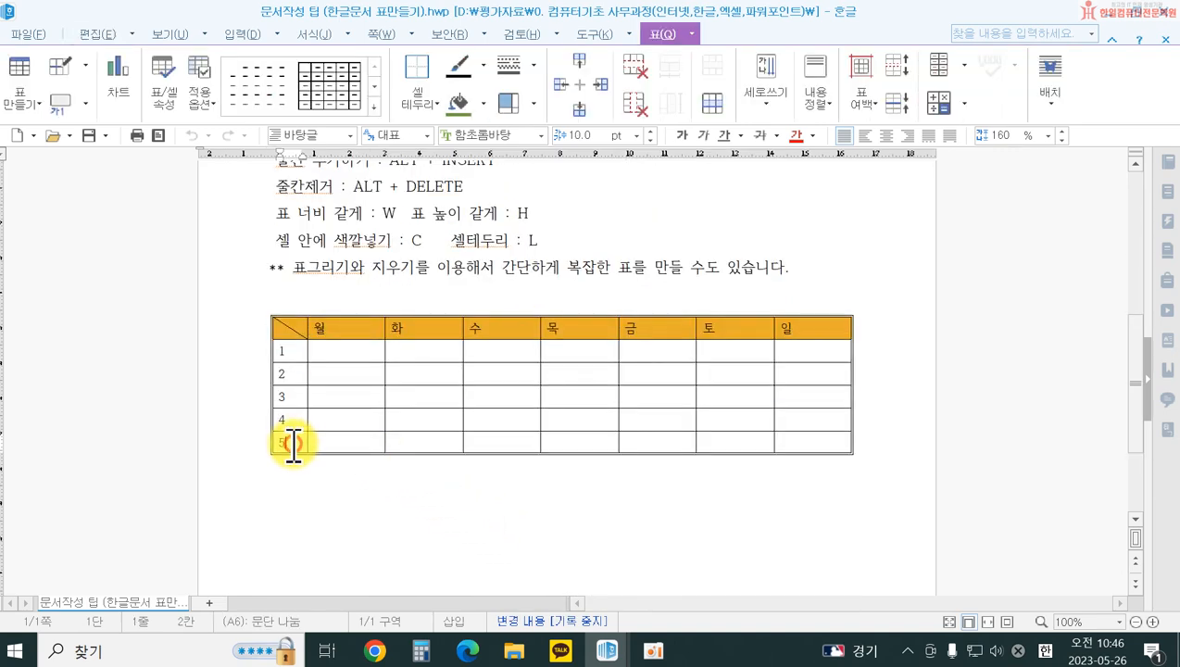
{"action": "left_click", "coordinate": [299, 373]}
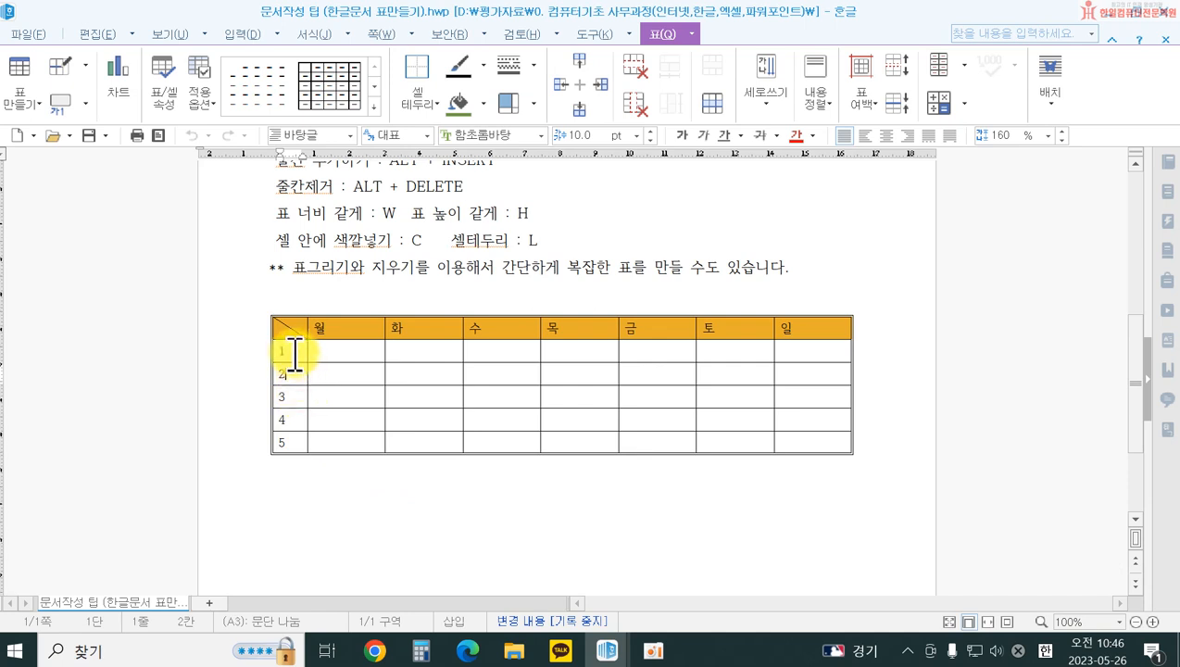
{"action": "left_click", "coordinate": [293, 328]}
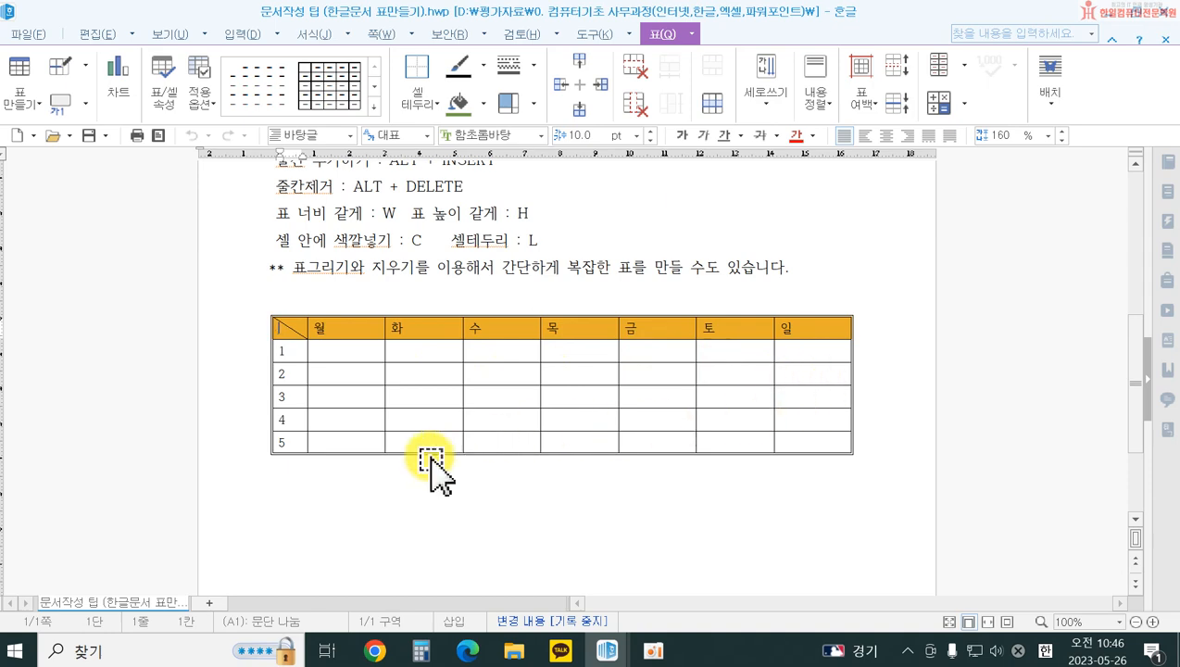
{"action": "scroll", "coordinate": [431, 466], "scroll_direction": "up", "scroll_amount": 2}
{"action": "scroll", "coordinate": [431, 459], "scroll_direction": "up", "scroll_amount": 4}
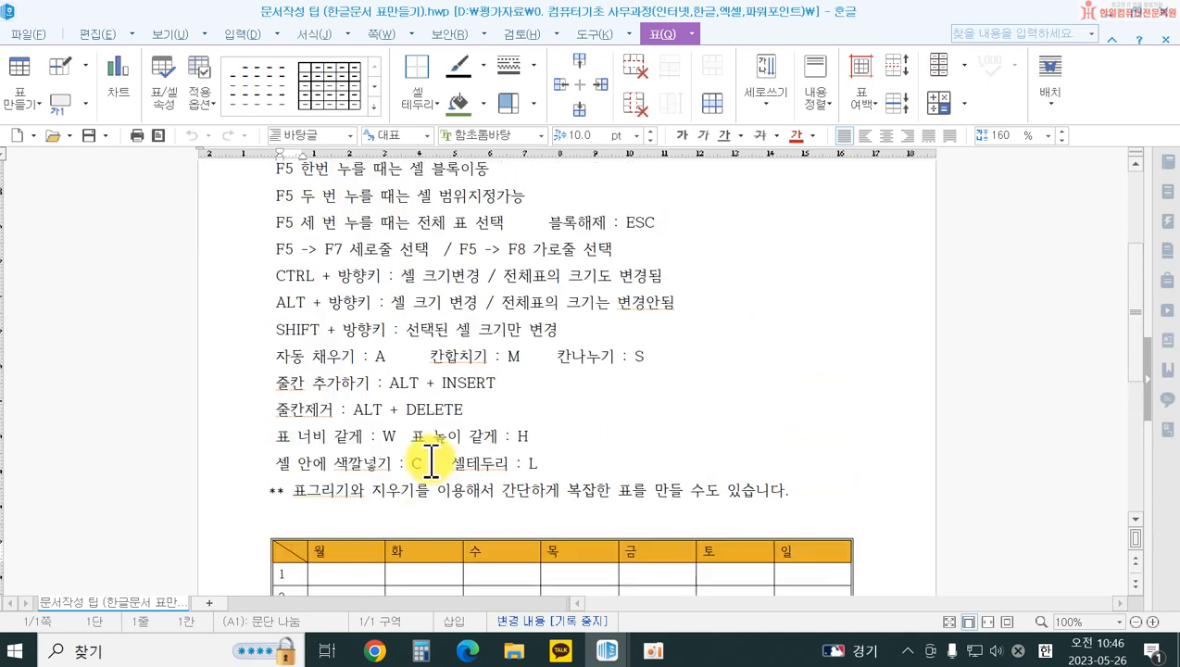
{"action": "mouse_move", "coordinate": [607, 649]}
{"action": "left_click", "coordinate": [670, 585]}
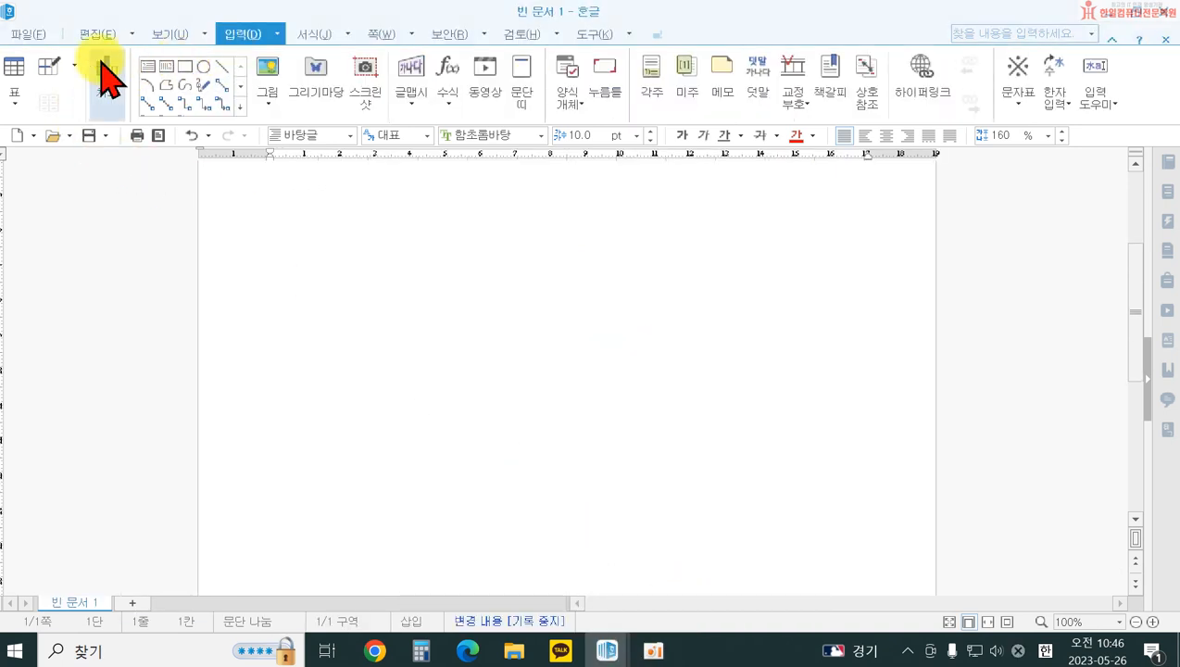
Step: Insert a table with 6 rows and 8 columns in the blank document
{"action": "left_click", "coordinate": [14, 69]}
{"action": "left_click", "coordinate": [534, 260]}
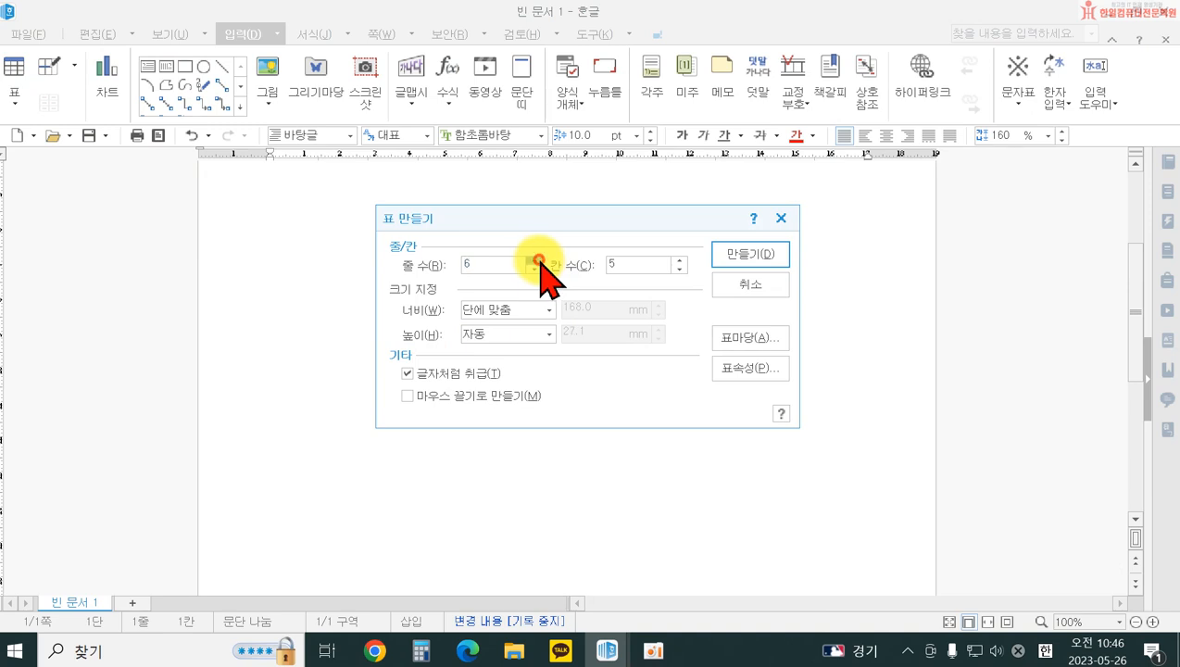
{"action": "left_click", "coordinate": [681, 260]}
{"action": "left_click", "coordinate": [680, 260]}
{"action": "left_click", "coordinate": [680, 260]}
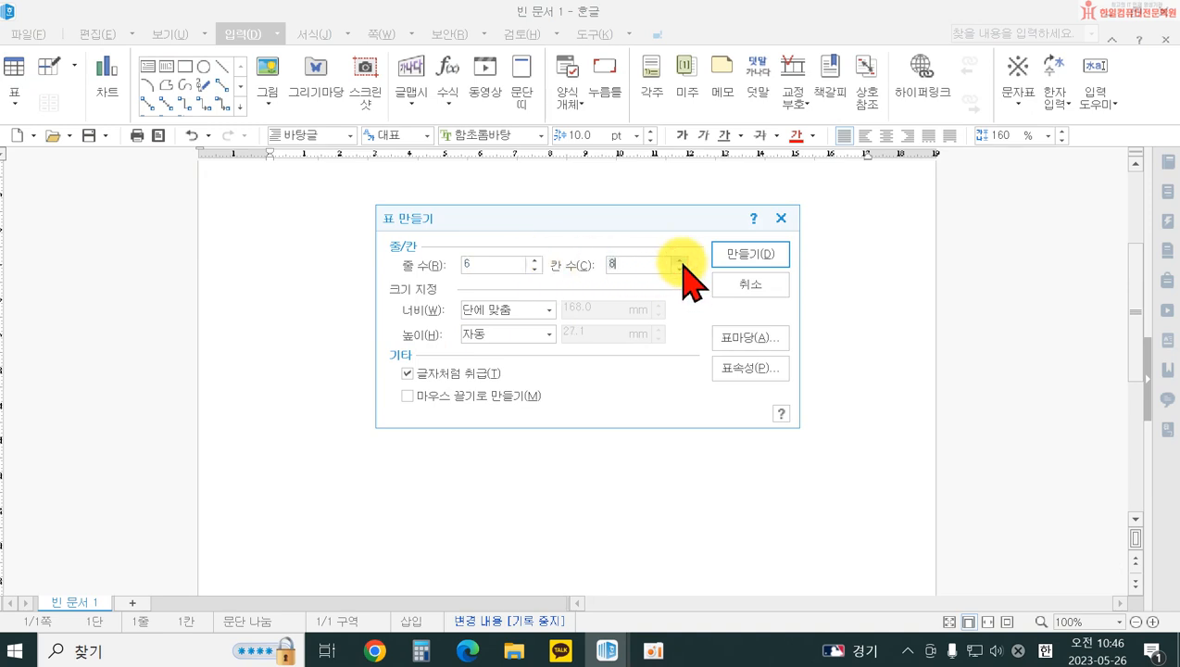
{"action": "left_click", "coordinate": [742, 262]}
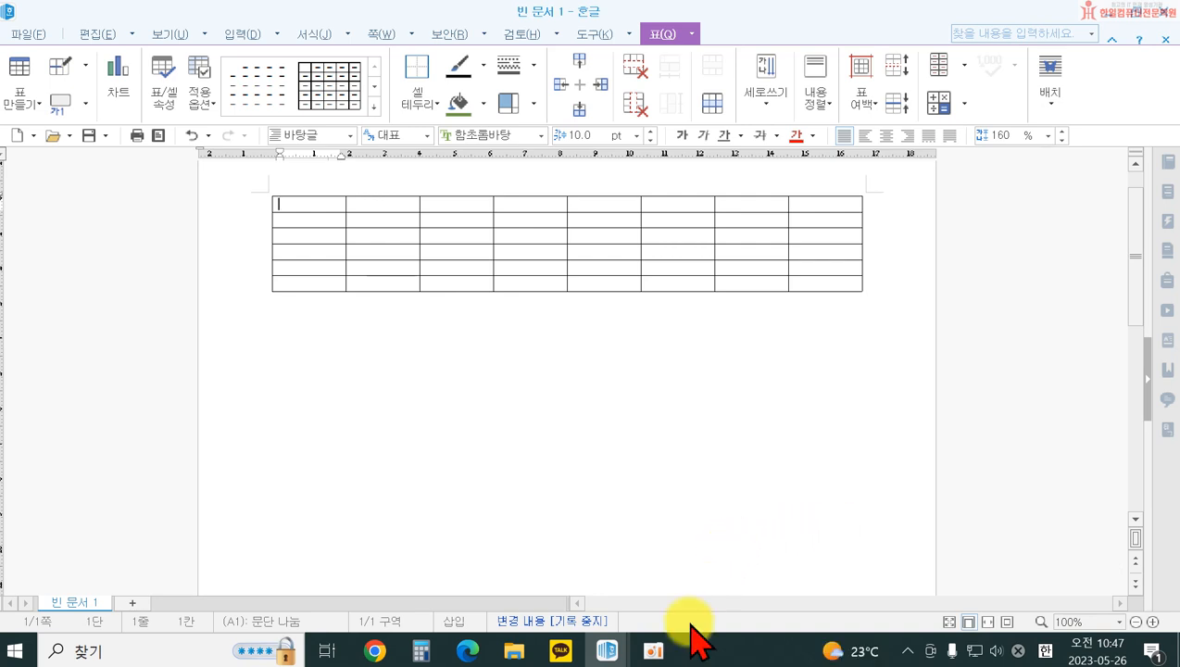
Step: Review the cell selection shortcuts in the tips document and return to the document with the new table
{"action": "left_click", "coordinate": [604, 649]}
{"action": "left_click", "coordinate": [527, 510]}
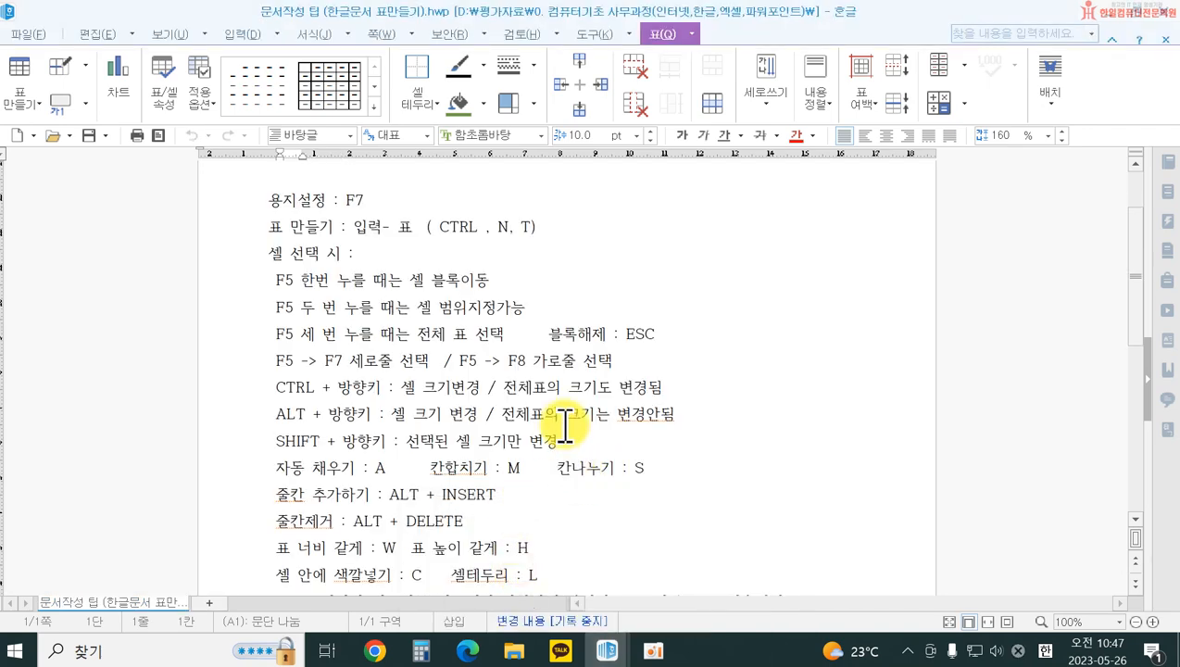
{"action": "scroll", "coordinate": [565, 426], "scroll_direction": "down", "scroll_amount": 4}
{"action": "scroll", "coordinate": [562, 427], "scroll_direction": "up", "scroll_amount": 3}
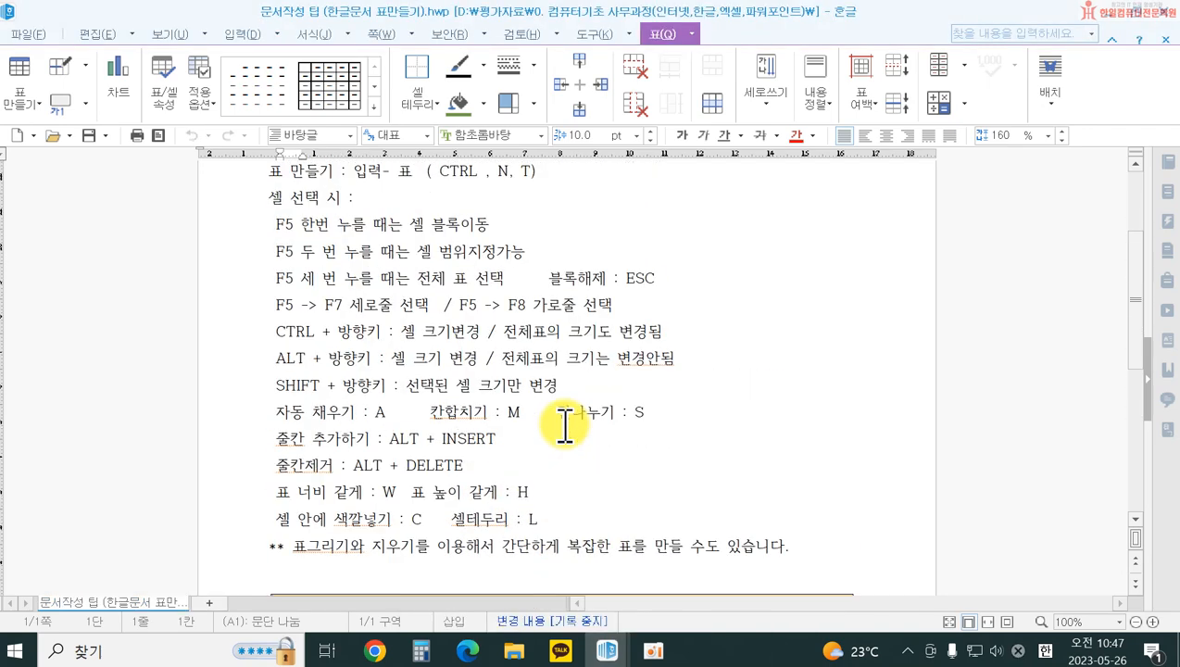
{"action": "scroll", "coordinate": [505, 414], "scroll_direction": "up", "scroll_amount": 2}
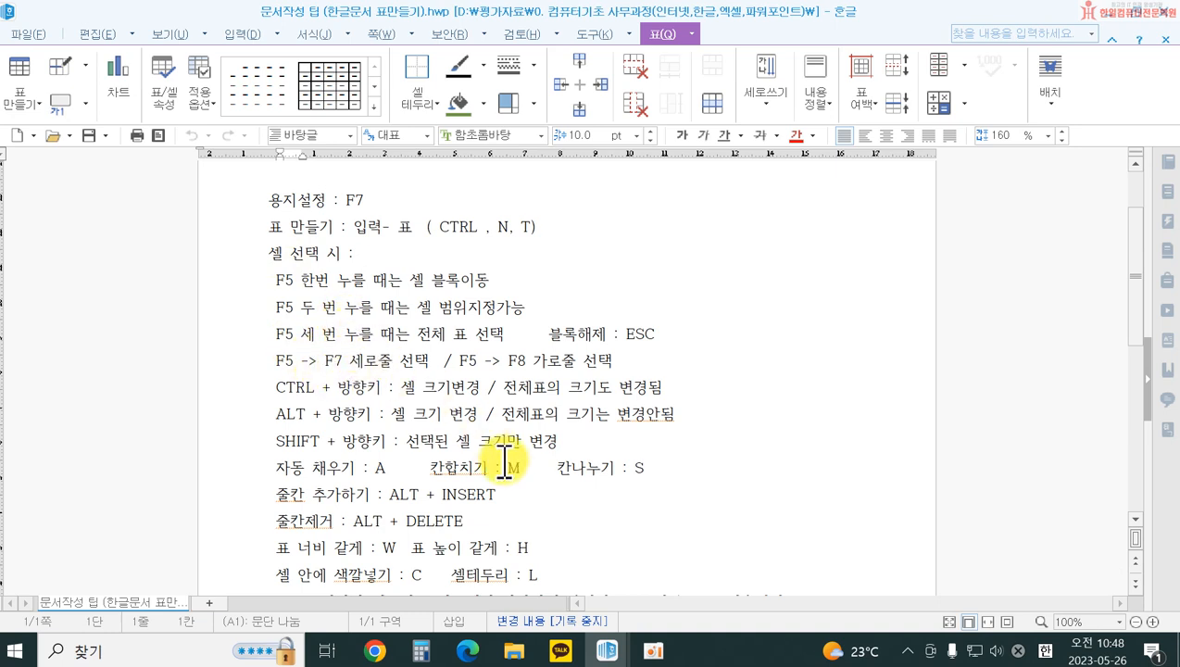
{"action": "mouse_move", "coordinate": [613, 654]}
{"action": "left_click", "coordinate": [677, 611]}
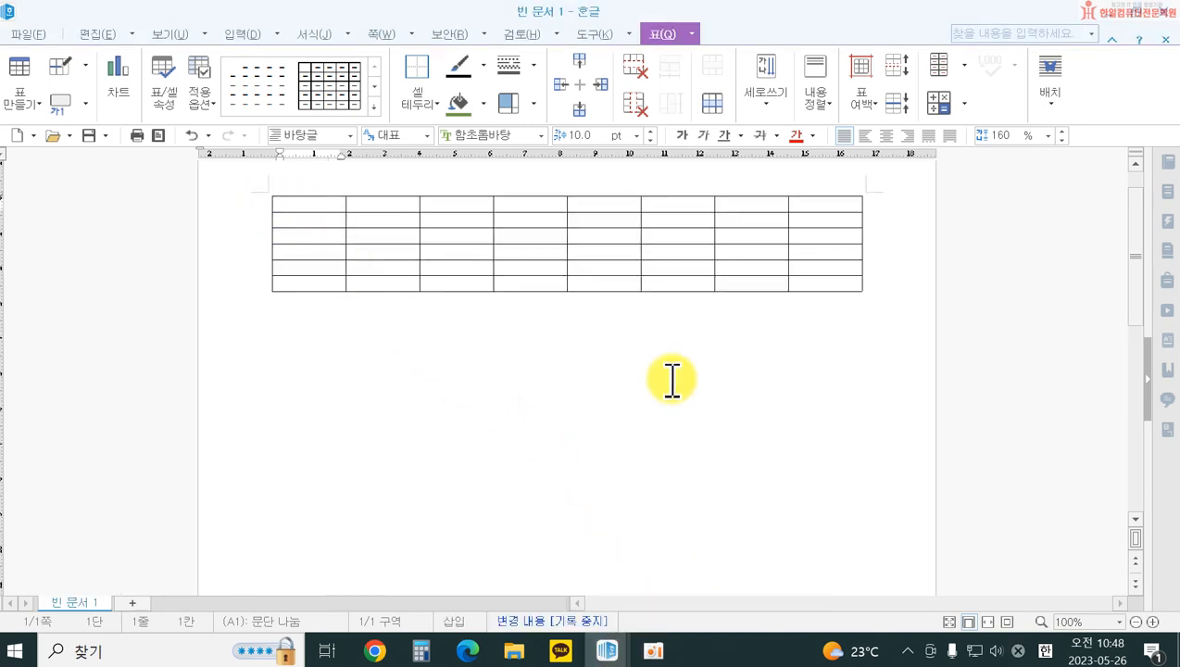
Step: Block-select the table's first cell and move the block across, down and back around to the first cell
{"action": "key", "text": "F5"}
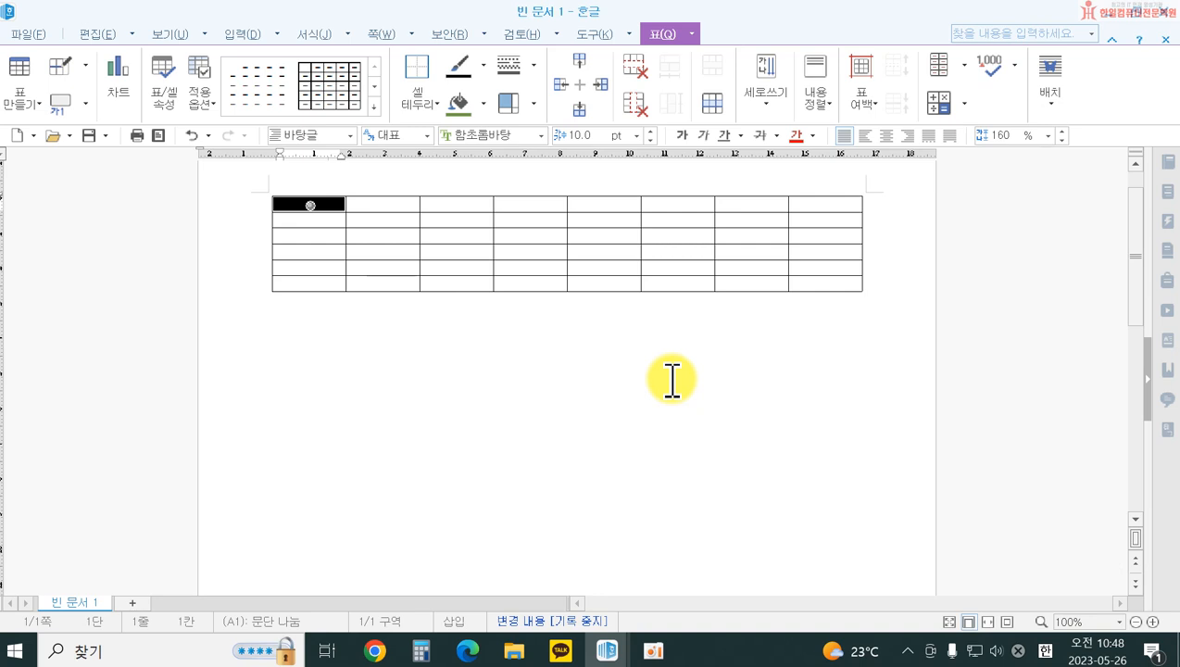
{"action": "key", "text": "Right"}
{"action": "key", "text": "Right"}
{"action": "key", "text": "Right"}
{"action": "key", "text": "Down"}
{"action": "key", "text": "Down"}
{"action": "key", "text": "Left"}
{"action": "key", "text": "Left"}
{"action": "key", "text": "Left"}
{"action": "key", "text": "Up"}
{"action": "key", "text": "Up"}
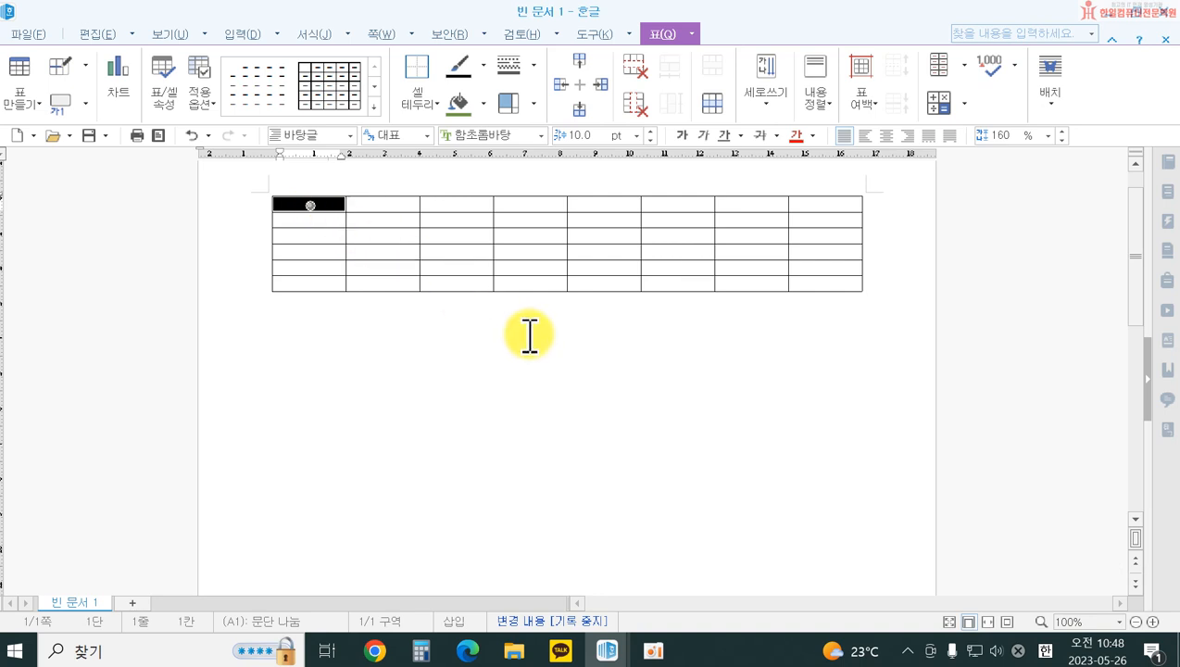
Step: Move the cell block along the first row to E1, down to the third row and back to D3
{"action": "key", "text": "Right"}
{"action": "key", "text": "Right"}
{"action": "key", "text": "Right"}
{"action": "key", "text": "Right"}
{"action": "key", "text": "Right"}
{"action": "key", "text": "Right"}
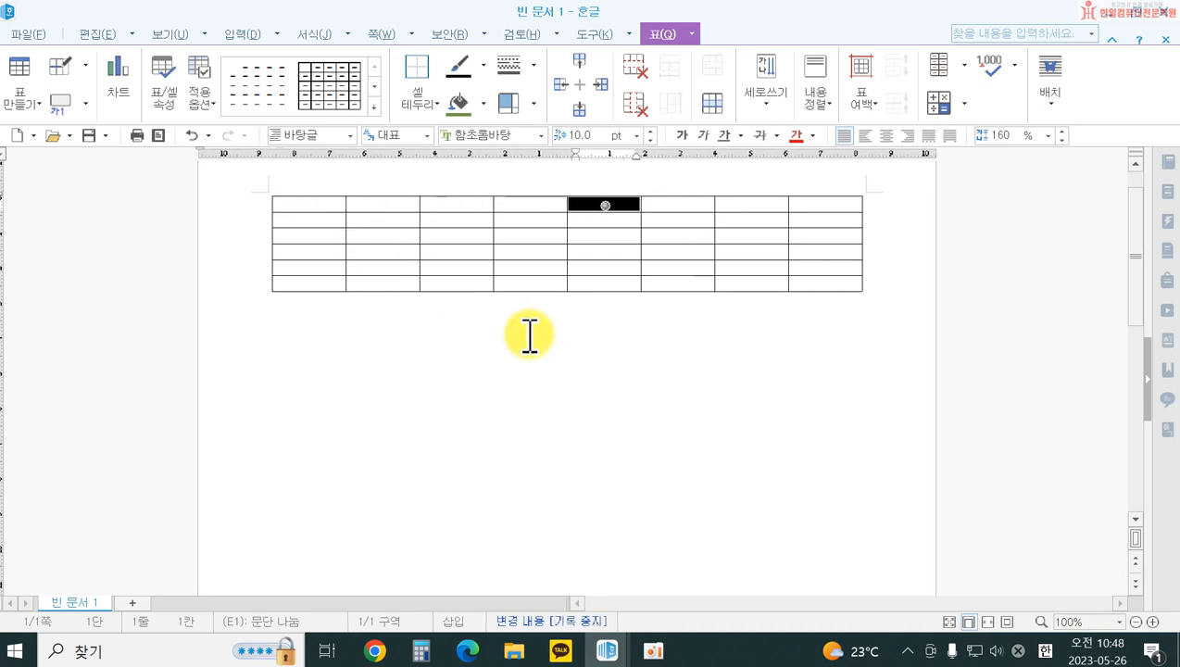
{"action": "key", "text": "Down"}
{"action": "key", "text": "Down"}
{"action": "key", "text": "Left"}
{"action": "key", "text": "Left"}
{"action": "key", "text": "Left"}
{"action": "key", "text": "Left"}
{"action": "key", "text": "Left"}
{"action": "key", "text": "Left"}
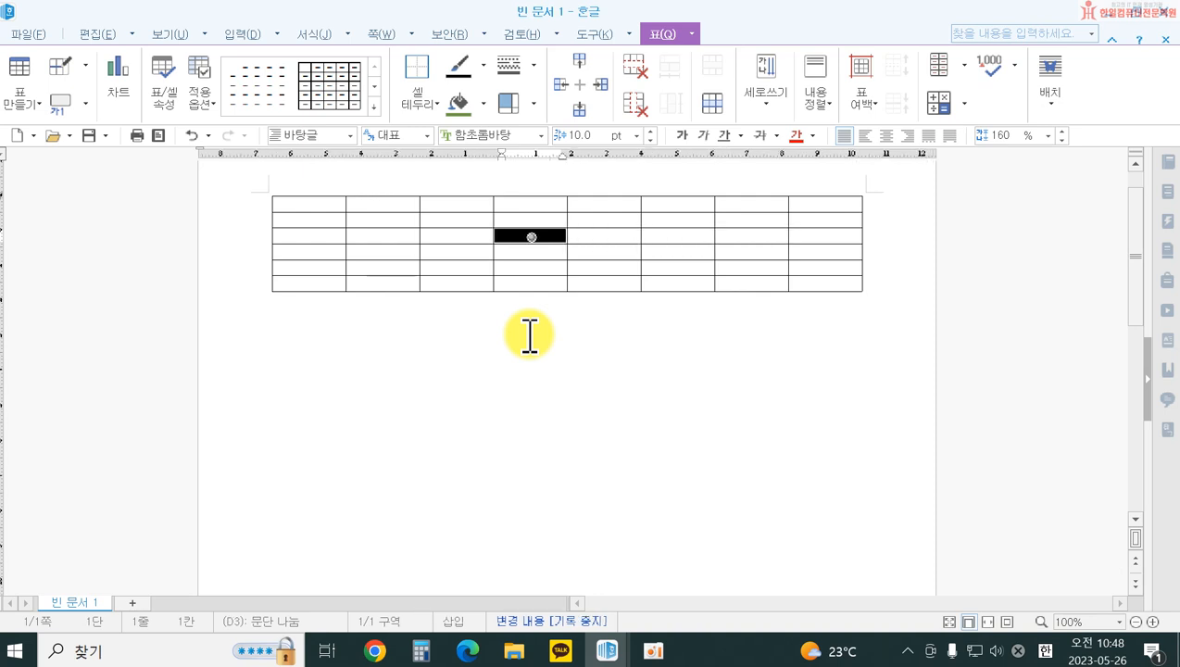
Step: Return the cell block to A1 and extend the selection across the entire first row to H1
{"action": "key", "text": "Up"}
{"action": "key", "text": "Up"}
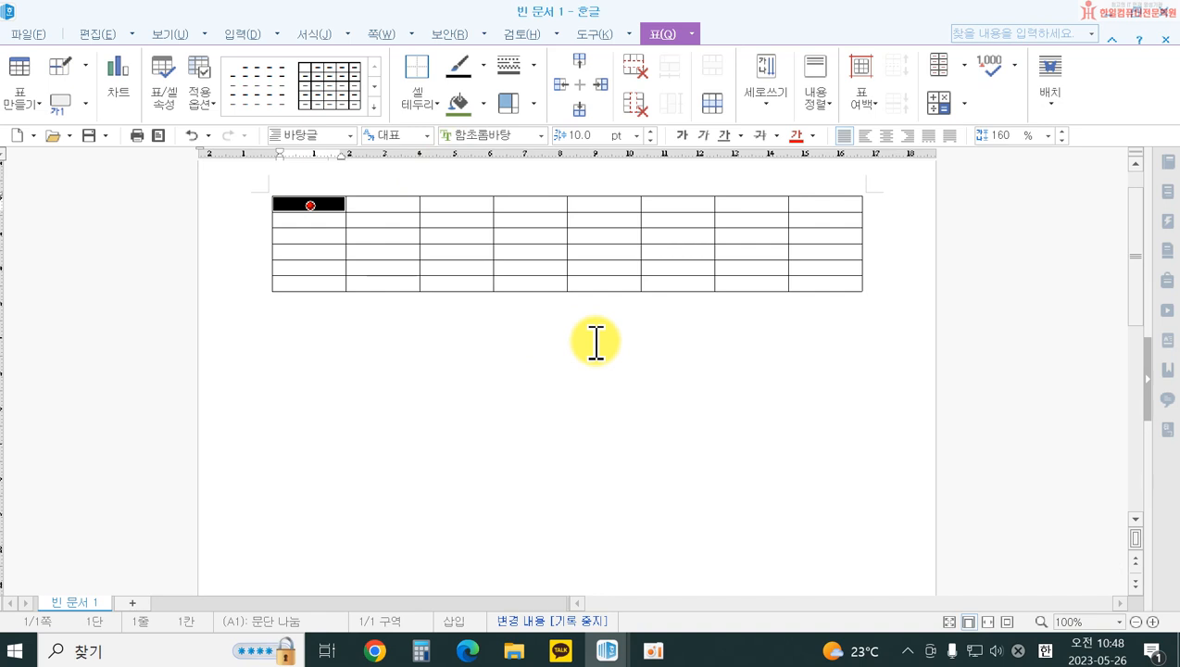
{"action": "key", "text": "shift+Right"}
{"action": "key", "text": "shift+Right"}
{"action": "key", "text": "shift+Right"}
{"action": "key", "text": "shift+Right"}
{"action": "key", "text": "shift+Right"}
{"action": "key", "text": "shift+Right"}
{"action": "key", "text": "shift+Right"}
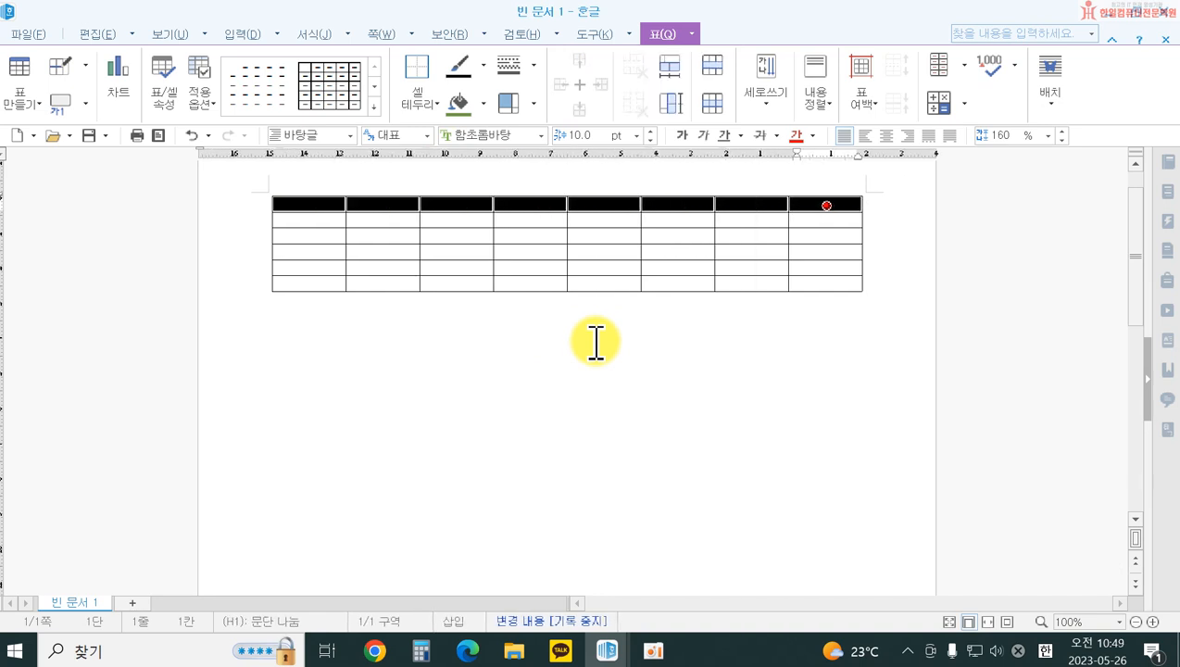
{"action": "key", "text": "shift+Down"}
{"action": "key", "text": "shift+Up"}
Step: Review the cell range selection tip in the tips document, return to the table, and extend the selected first row down to H6
{"action": "mouse_move", "coordinate": [602, 639]}
{"action": "left_click", "coordinate": [559, 584]}
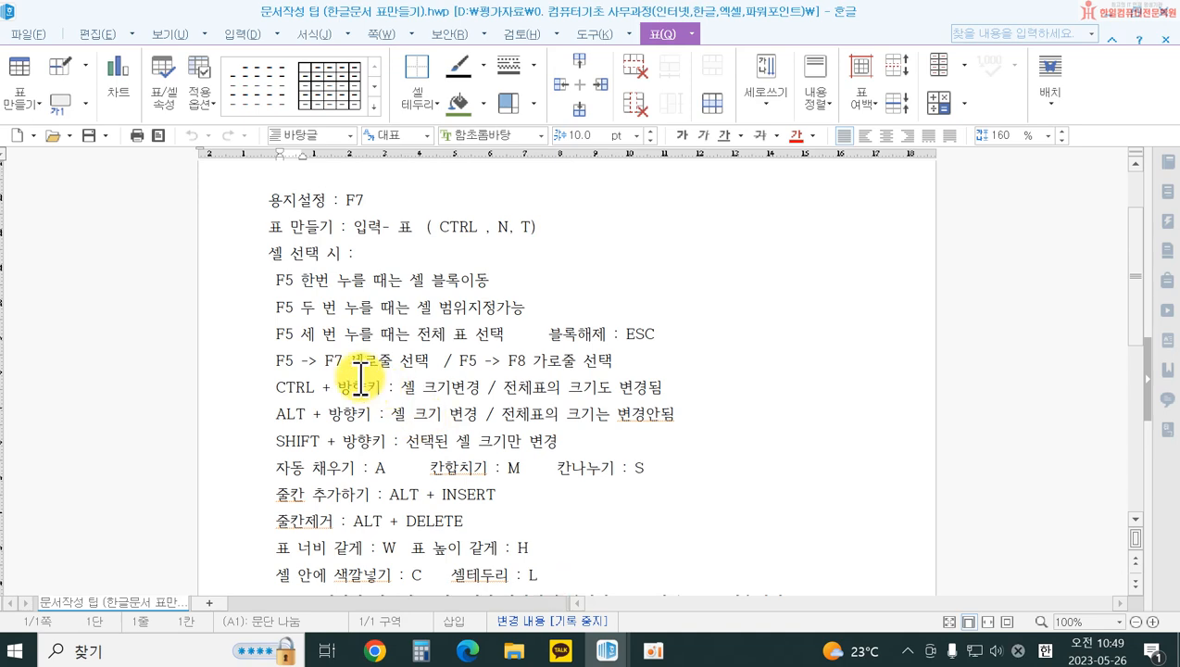
{"action": "left_click_drag", "start_coordinate": [321, 307], "coordinate": [527, 309]}
{"action": "left_click", "coordinate": [501, 360]}
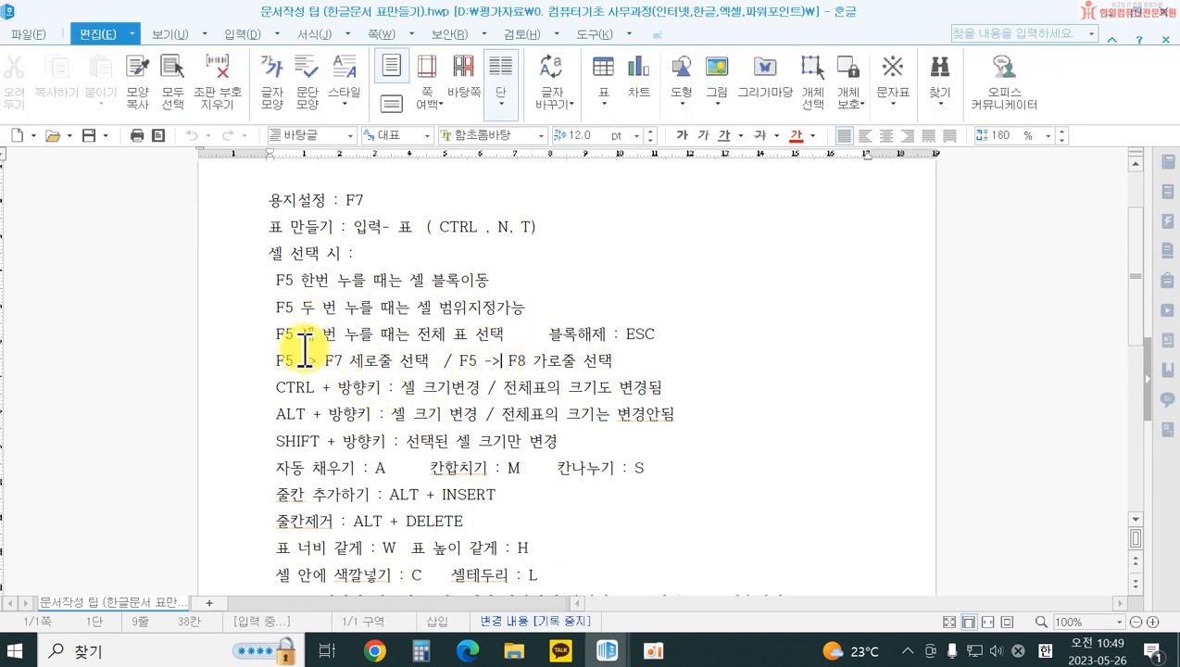
{"action": "left_click", "coordinate": [606, 652]}
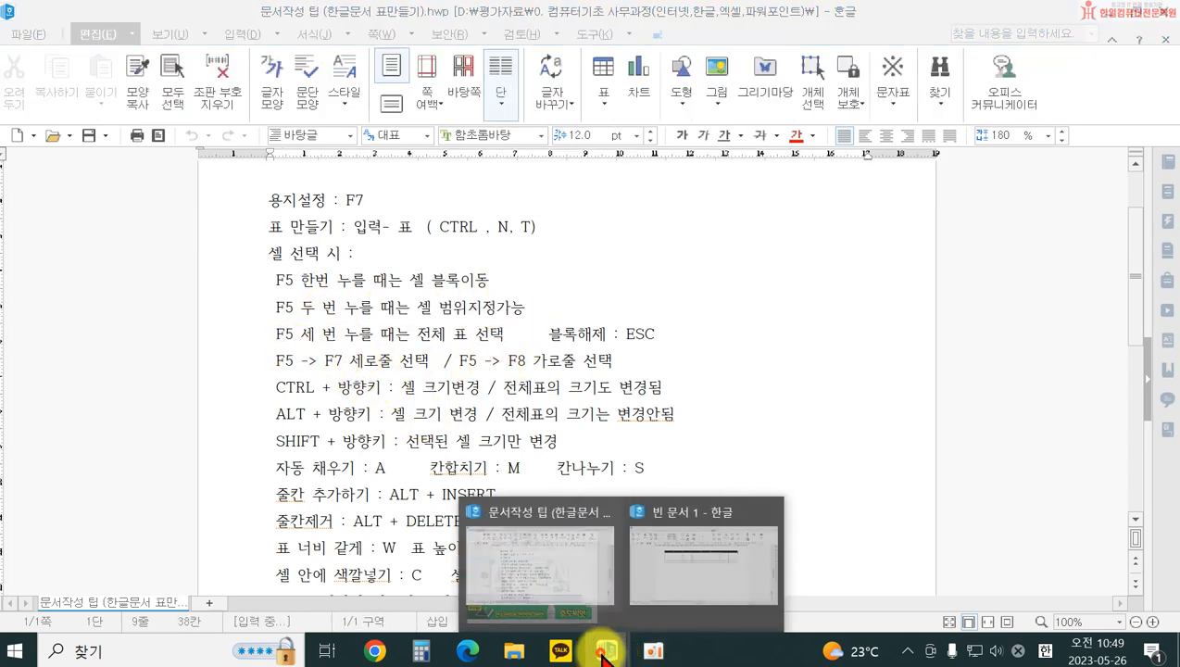
{"action": "left_click", "coordinate": [680, 598]}
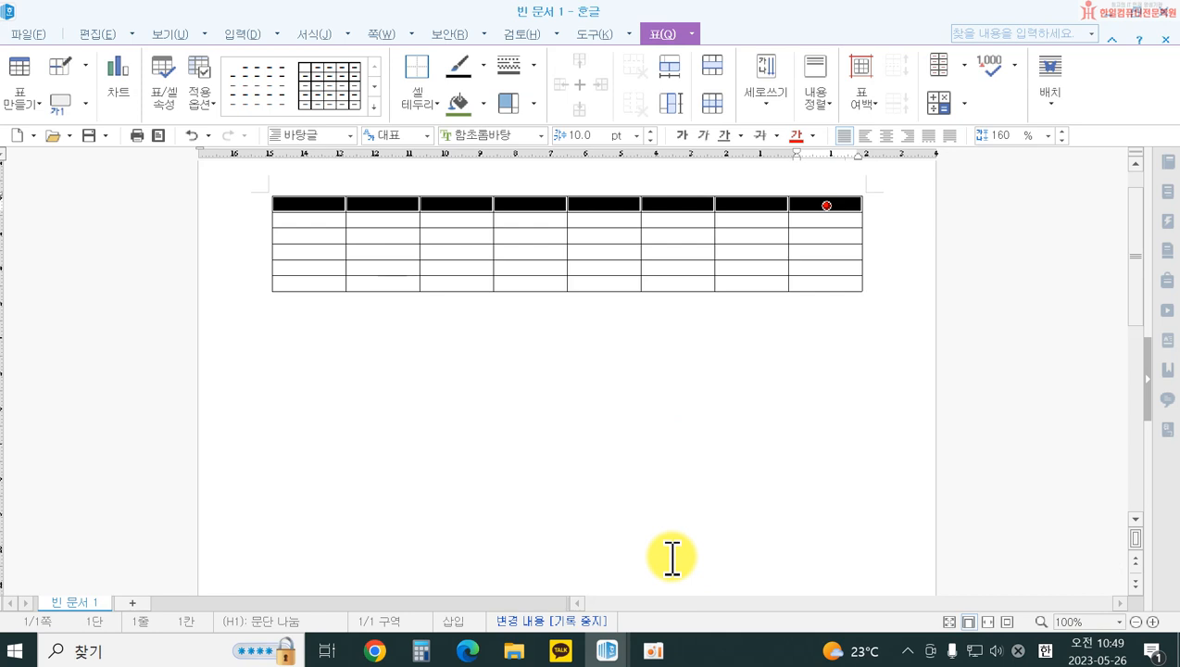
{"action": "key", "text": "Page_Down"}
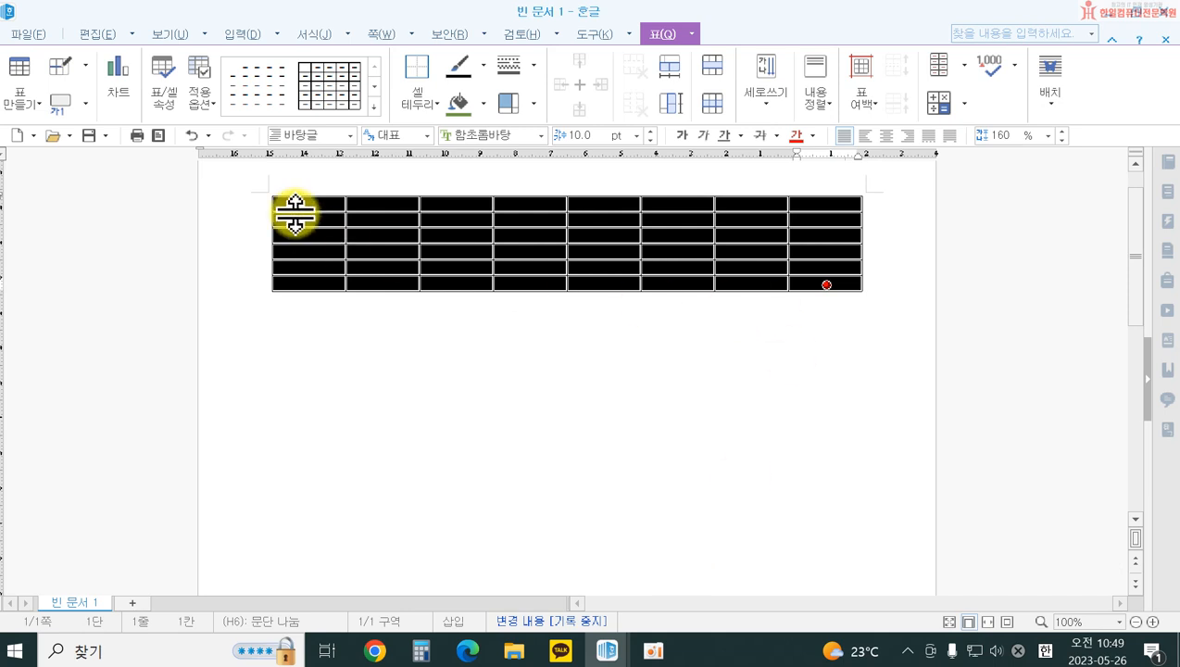
Step: Recheck the selection tips in the tips document, return to the table, and release the whole-table block
{"action": "left_click", "coordinate": [604, 651]}
{"action": "left_click", "coordinate": [514, 556]}
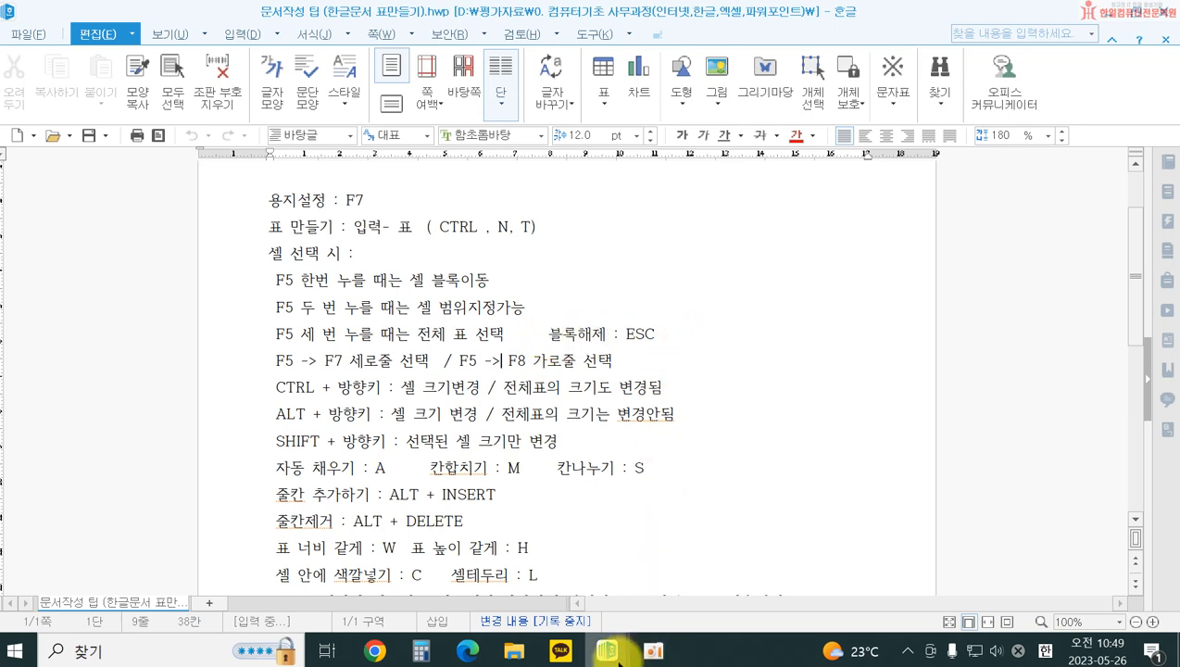
{"action": "mouse_move", "coordinate": [607, 651]}
{"action": "left_click", "coordinate": [687, 576]}
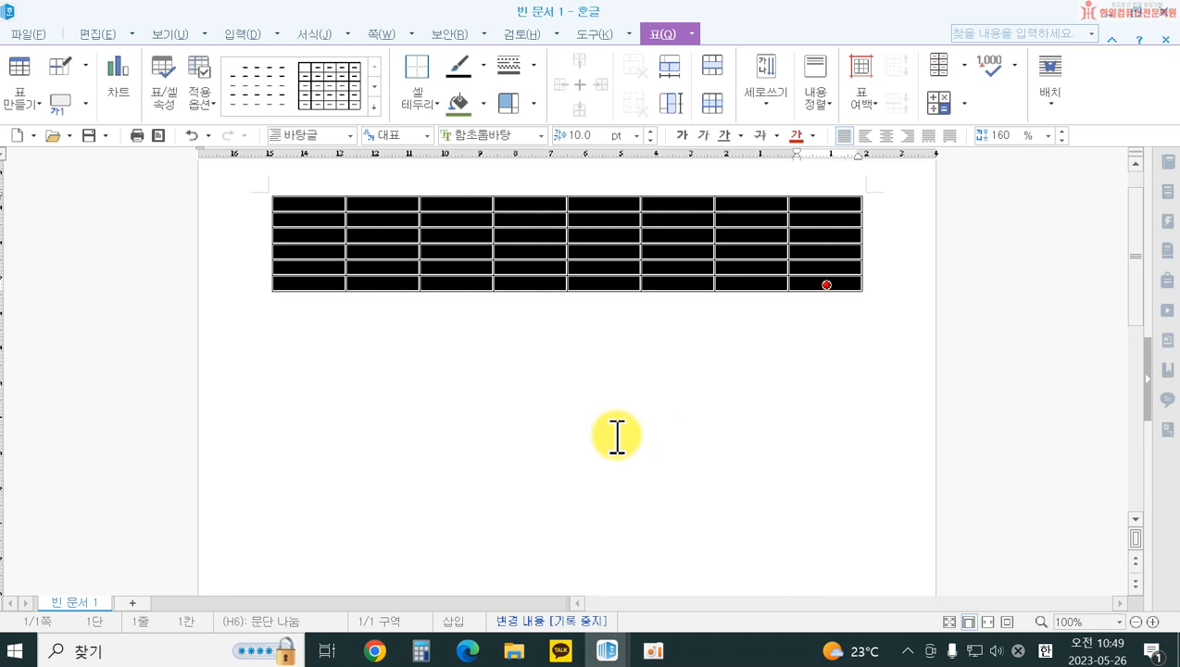
{"action": "key", "text": "Escape"}
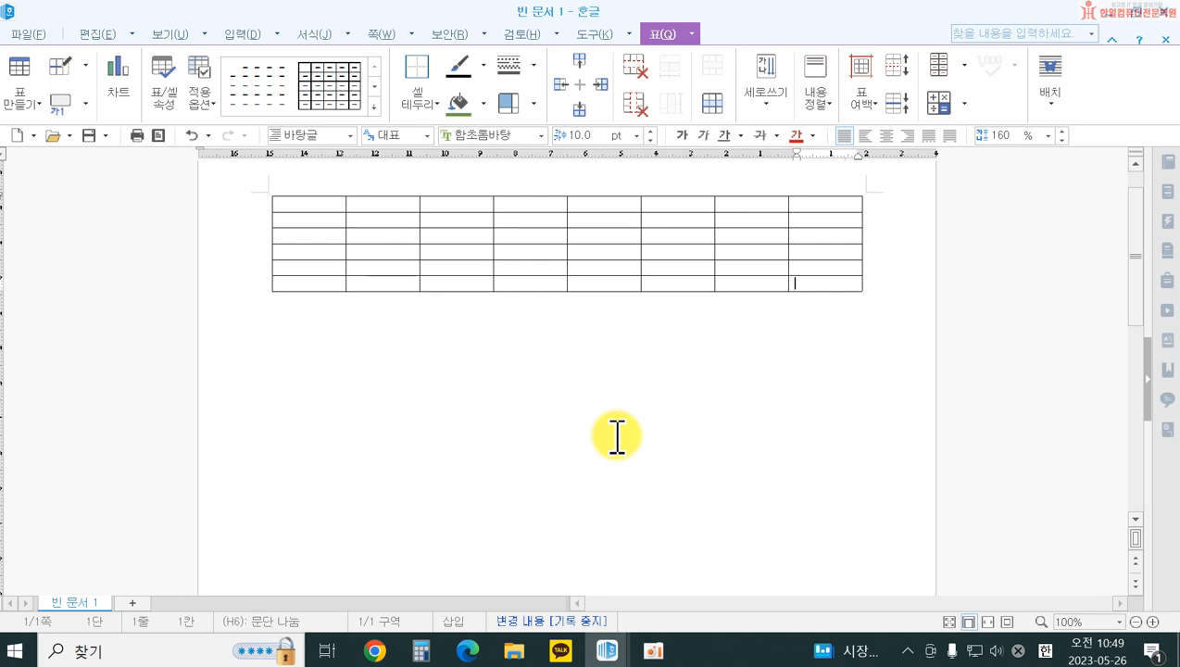
Step: Block-select the table's first column from A1 down to A6
{"action": "left_click", "coordinate": [282, 202]}
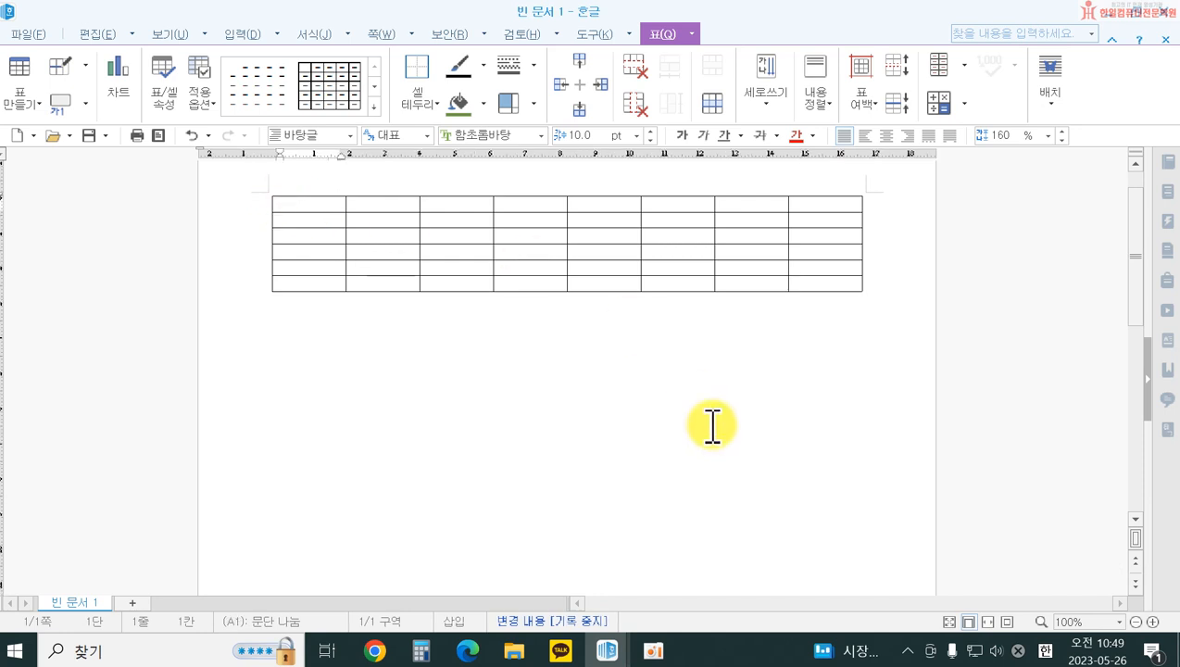
{"action": "key", "text": "F5"}
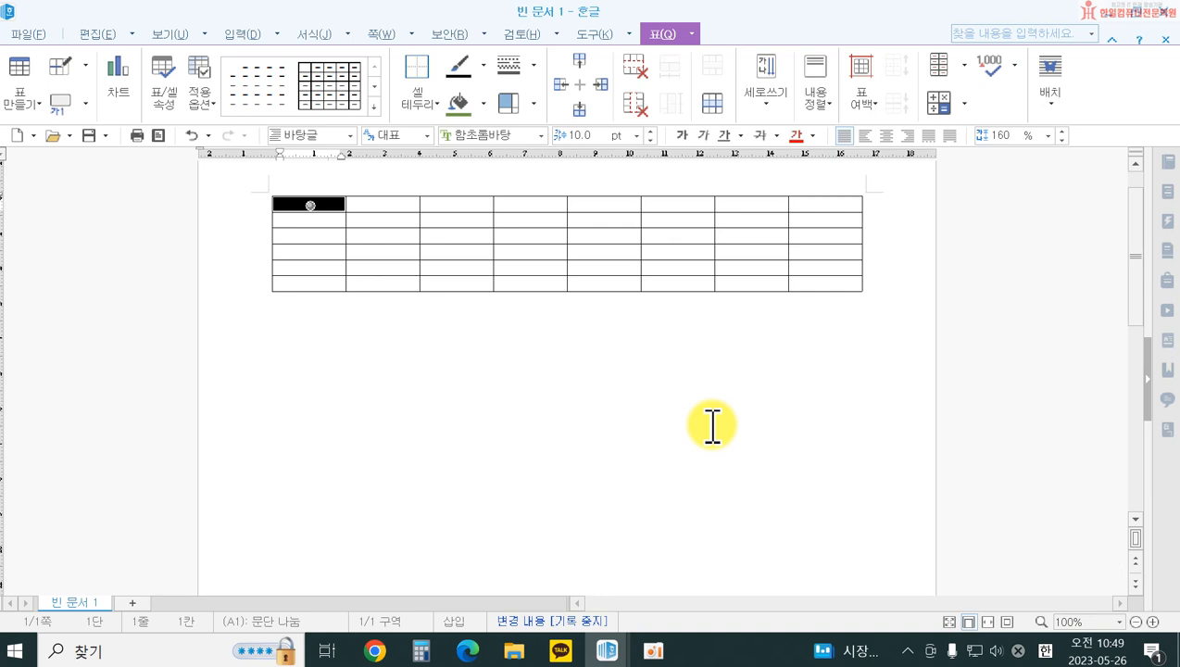
{"action": "key", "text": "shift+Down"}
{"action": "key", "text": "shift+Down"}
{"action": "key", "text": "shift+Down"}
{"action": "key", "text": "shift+Down"}
{"action": "key", "text": "shift+Down"}
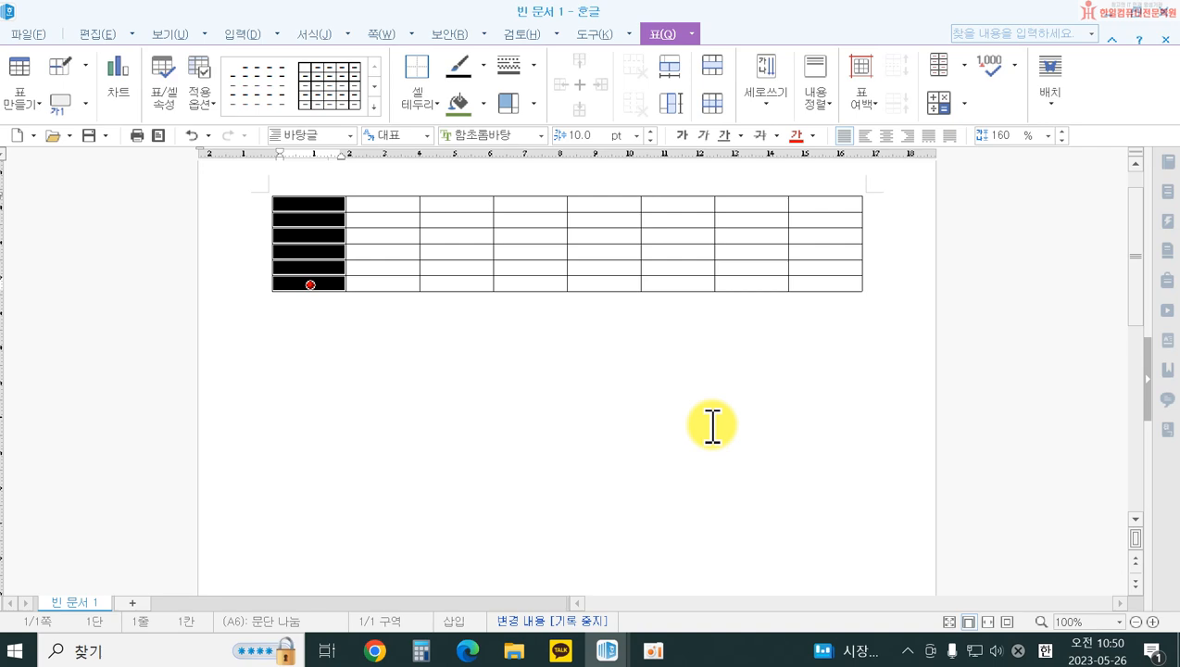
{"action": "left_click", "coordinate": [514, 651]}
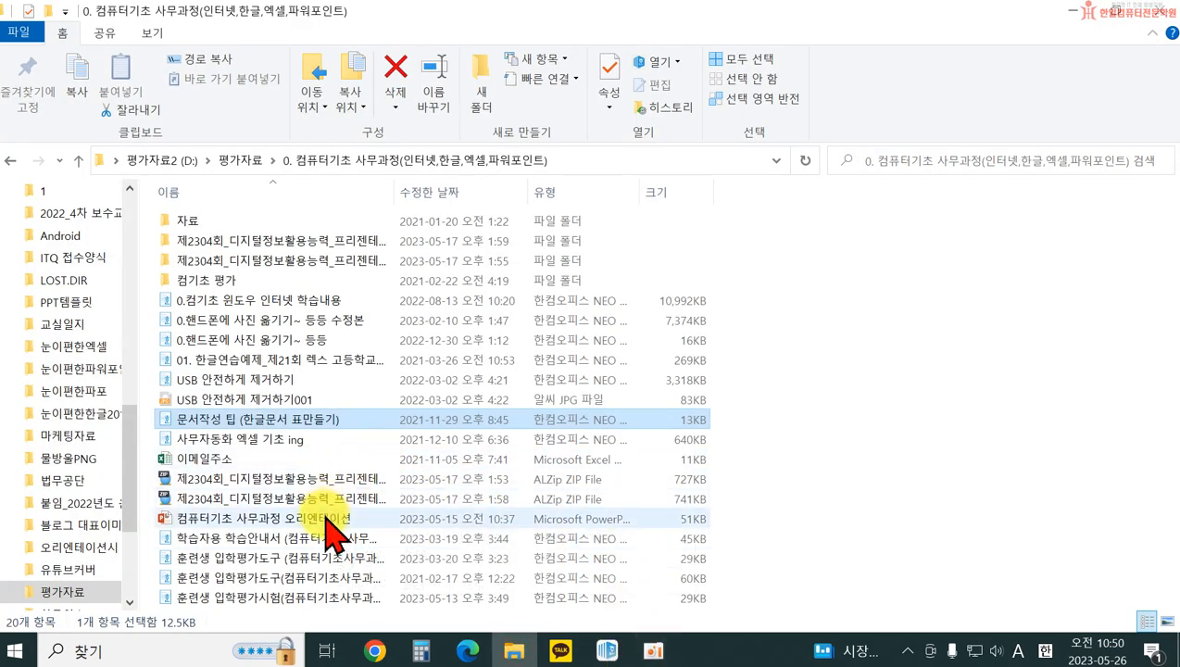
{"action": "left_click", "coordinate": [1078, 17]}
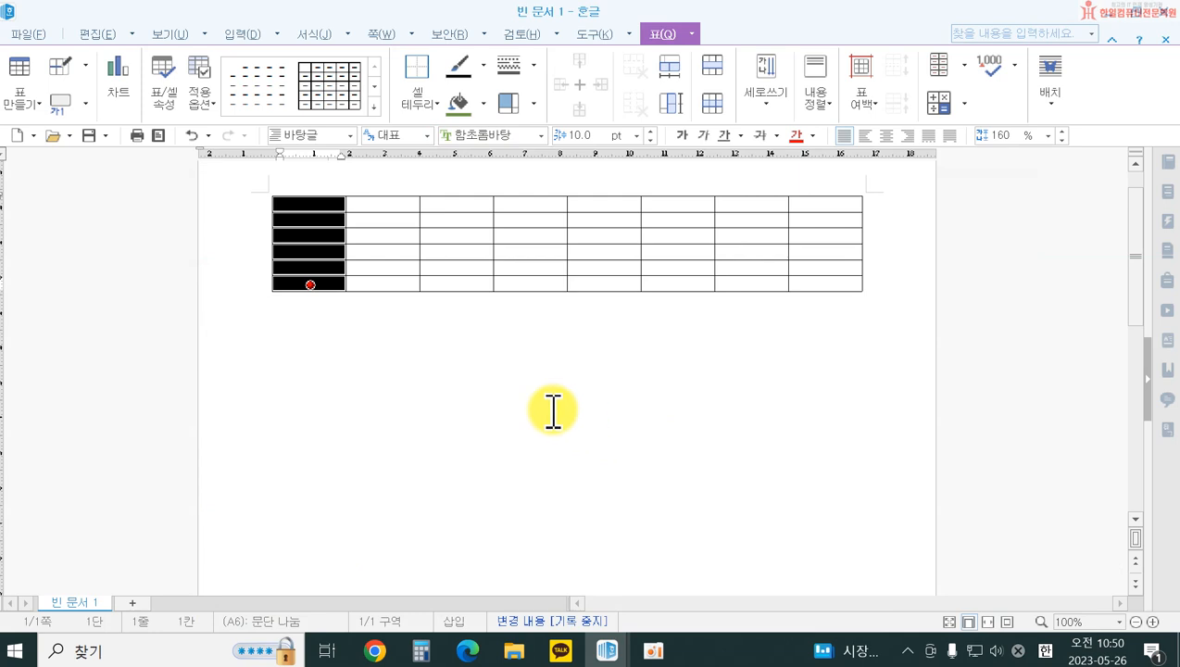
{"action": "left_click", "coordinate": [437, 444]}
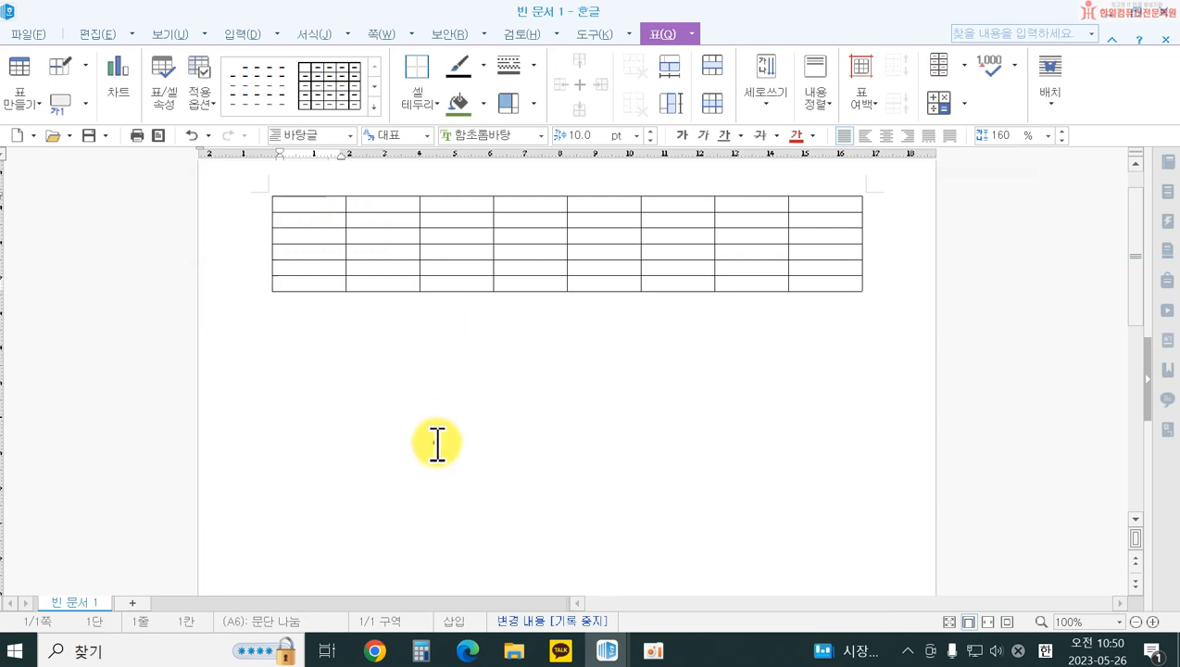
Step: Place the cursor in A1, select the first column down to A6 again, and release the selection
{"action": "left_click", "coordinate": [303, 199]}
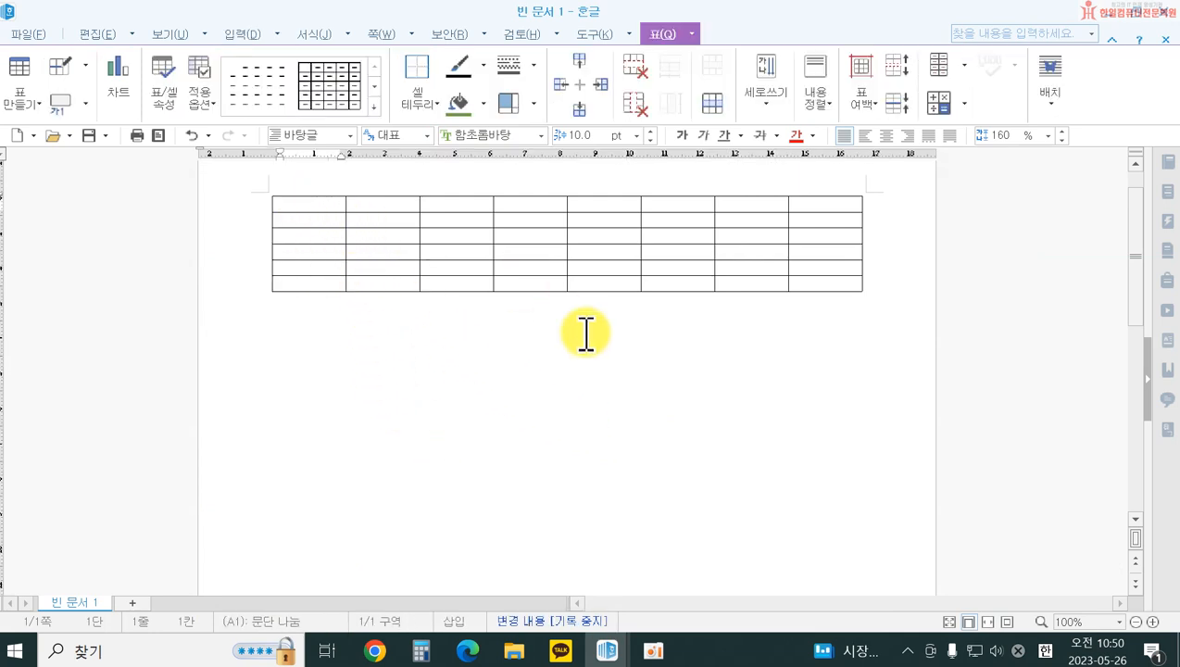
{"action": "key", "text": "F5"}
{"action": "key", "text": "shift+Down"}
{"action": "key", "text": "shift+Down"}
{"action": "key", "text": "shift+Down"}
{"action": "key", "text": "shift+Down"}
{"action": "key", "text": "shift+Down"}
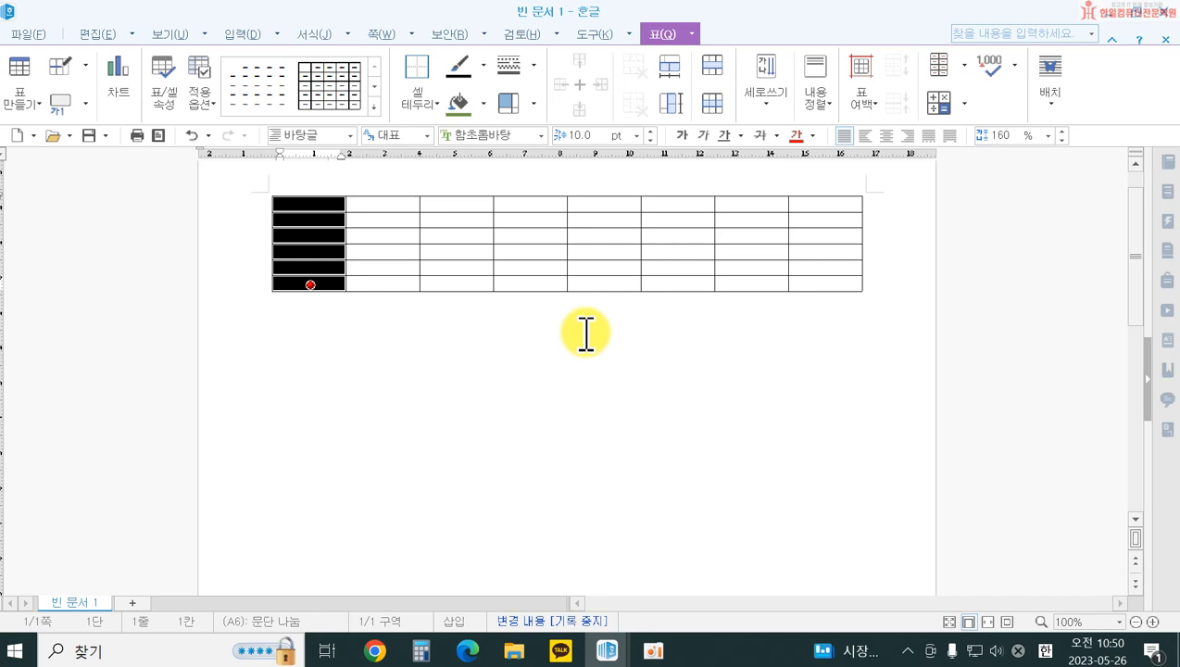
{"action": "left_click", "coordinate": [546, 450]}
Step: Block-select the entire first row from A1 to H1
{"action": "left_click", "coordinate": [306, 199]}
{"action": "left_click", "coordinate": [398, 347]}
{"action": "left_click", "coordinate": [285, 208]}
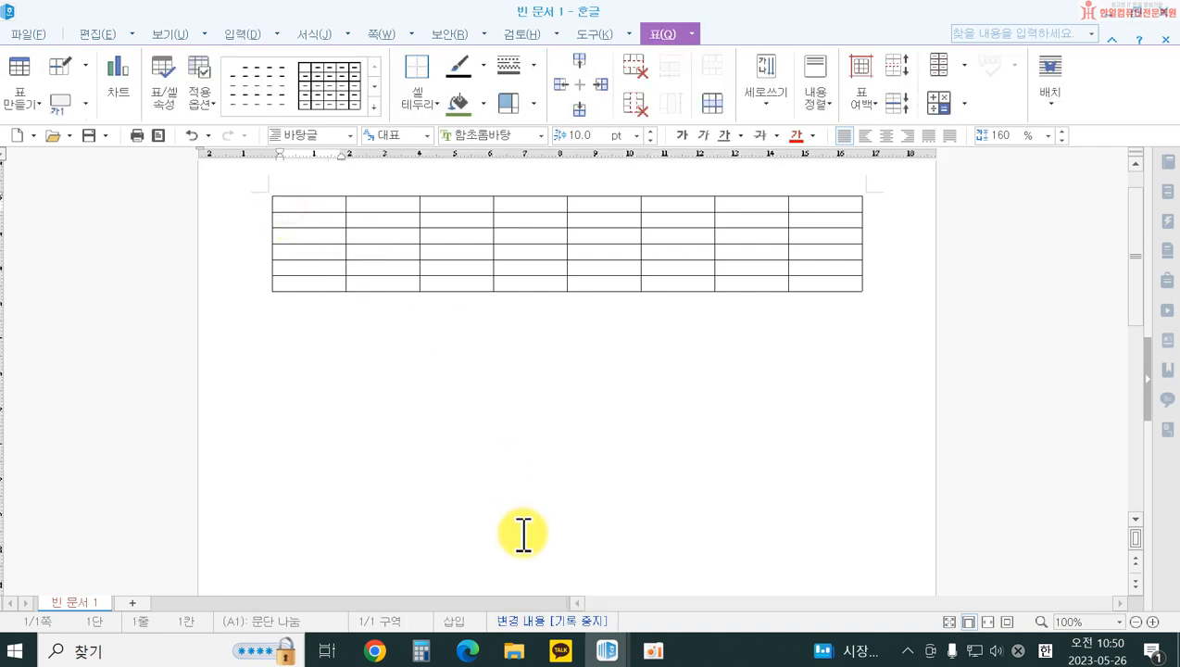
{"action": "key", "text": "F5"}
{"action": "key", "text": "shift+End"}
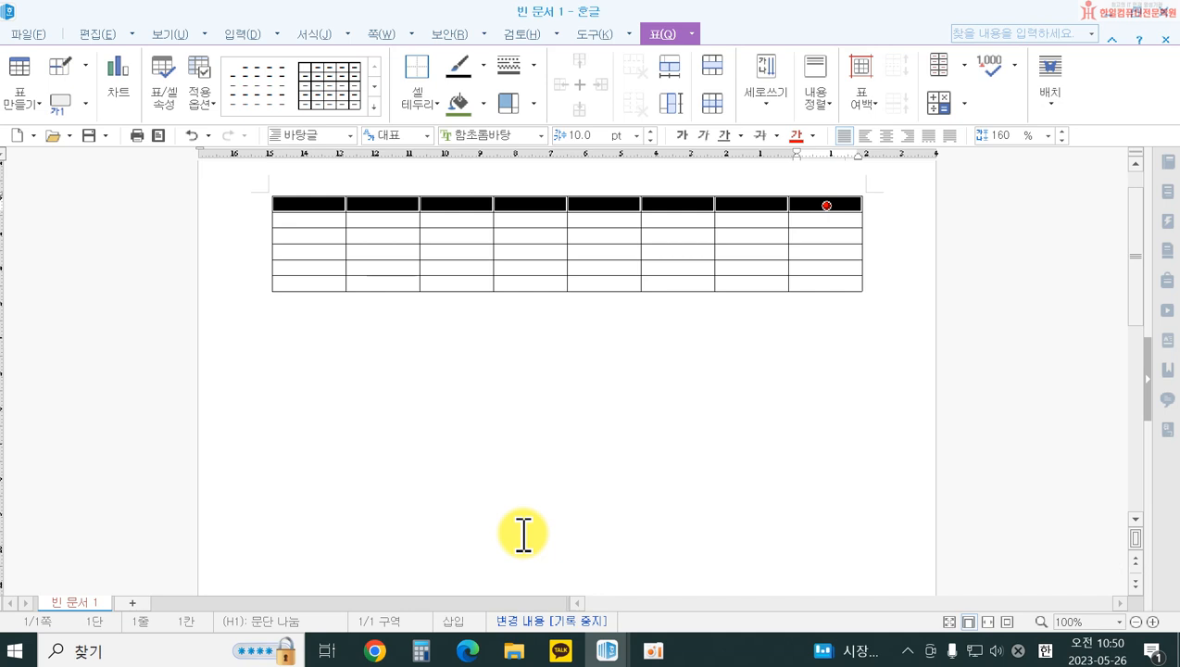
Step: Review the tips document's line on selecting a whole column and return to the table document
{"action": "left_click", "coordinate": [608, 648]}
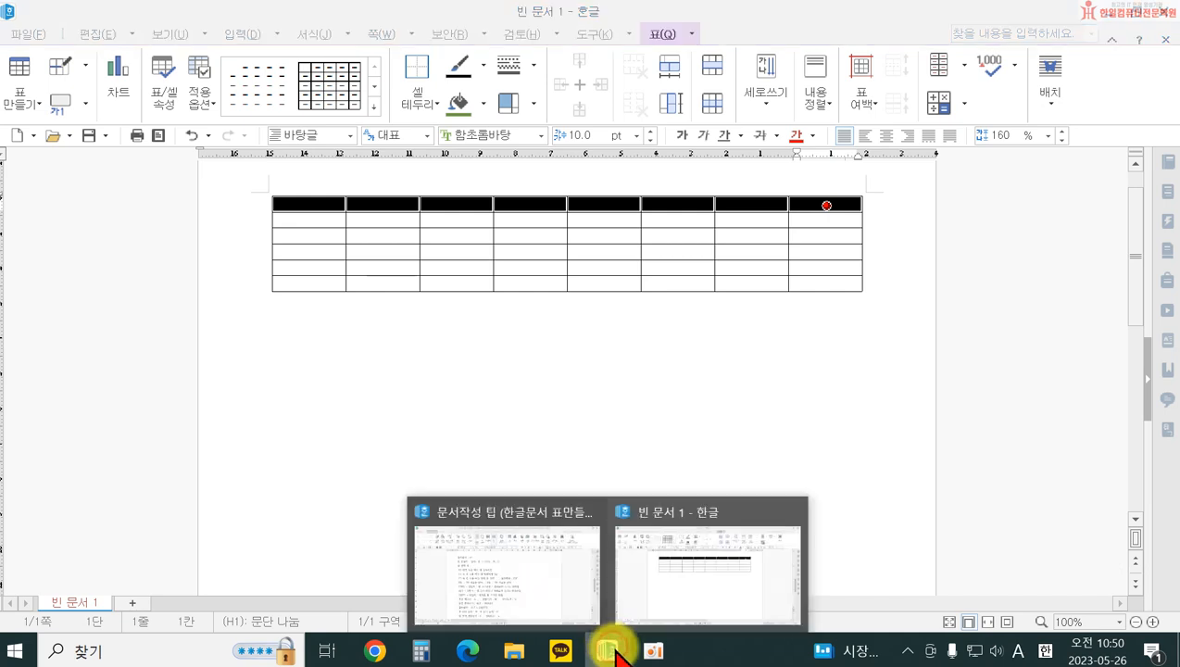
{"action": "left_click", "coordinate": [540, 602]}
{"action": "left_click_drag", "start_coordinate": [272, 356], "coordinate": [429, 364]}
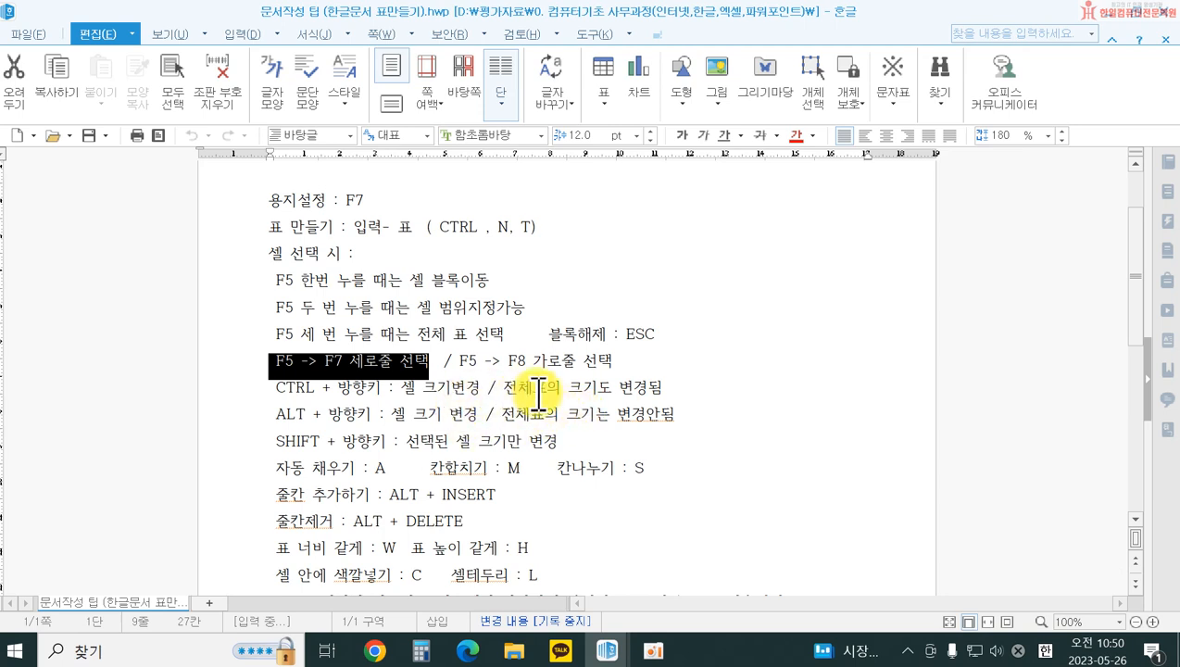
{"action": "left_click", "coordinate": [286, 387]}
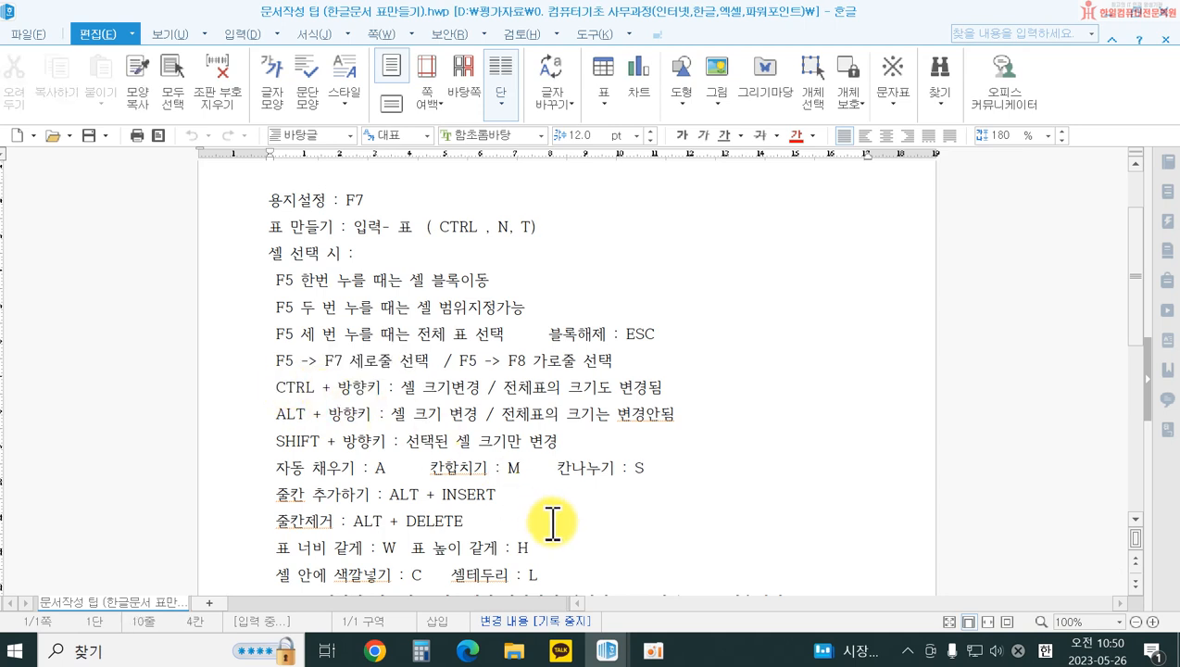
{"action": "left_click", "coordinate": [616, 652]}
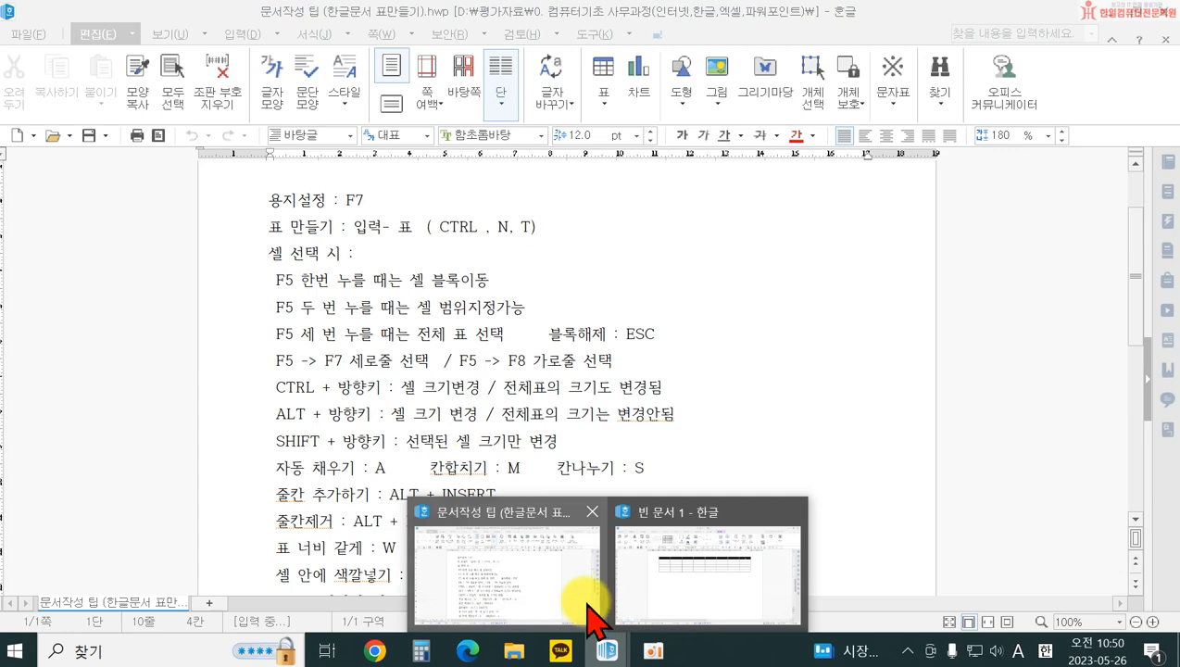
{"action": "left_click", "coordinate": [680, 496]}
Step: Clear the row selection, sweep the pointer over the first column from A1 to A6 to select it, and deselect it
{"action": "left_click", "coordinate": [519, 393]}
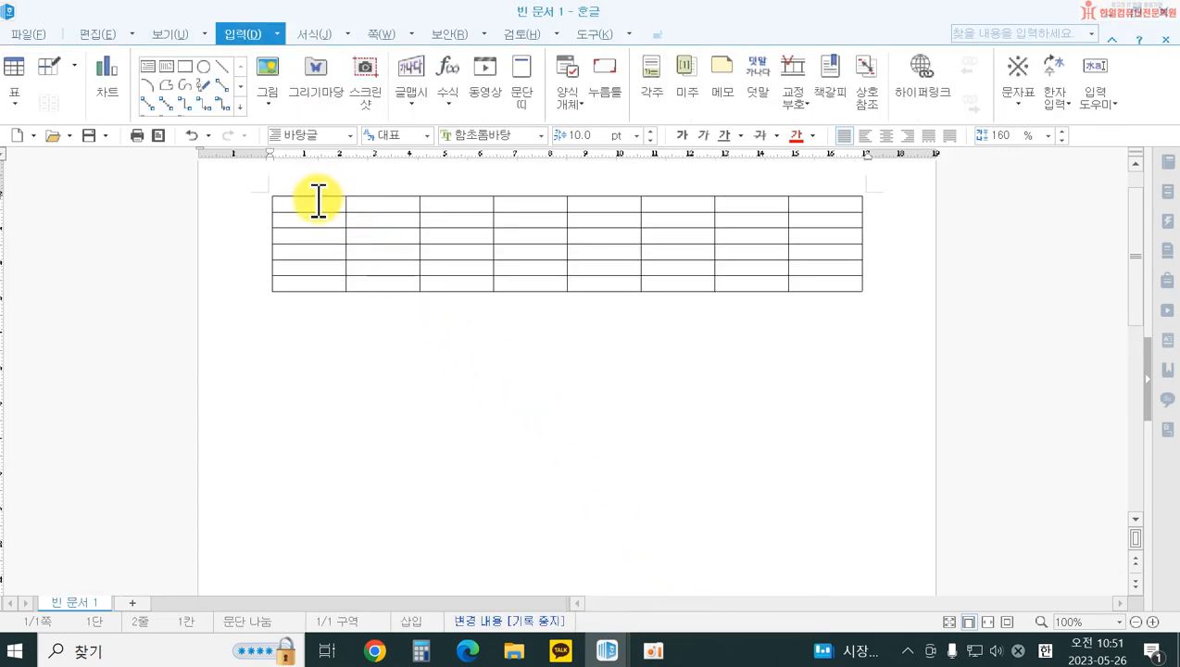
{"action": "left_click", "coordinate": [318, 199]}
{"action": "left_click_drag", "start_coordinate": [319, 199], "coordinate": [320, 281]}
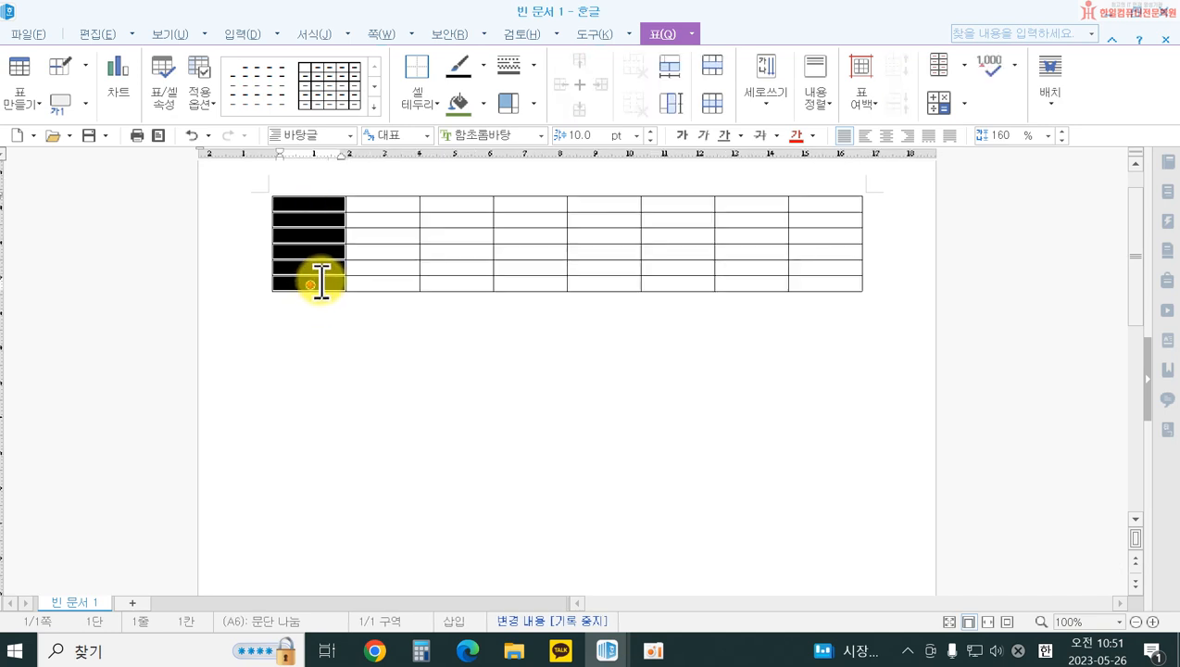
{"action": "left_click", "coordinate": [345, 340]}
Step: Block-select A1 and narrow the first column to about half its width, shrinking the whole table with it
{"action": "left_click", "coordinate": [306, 208]}
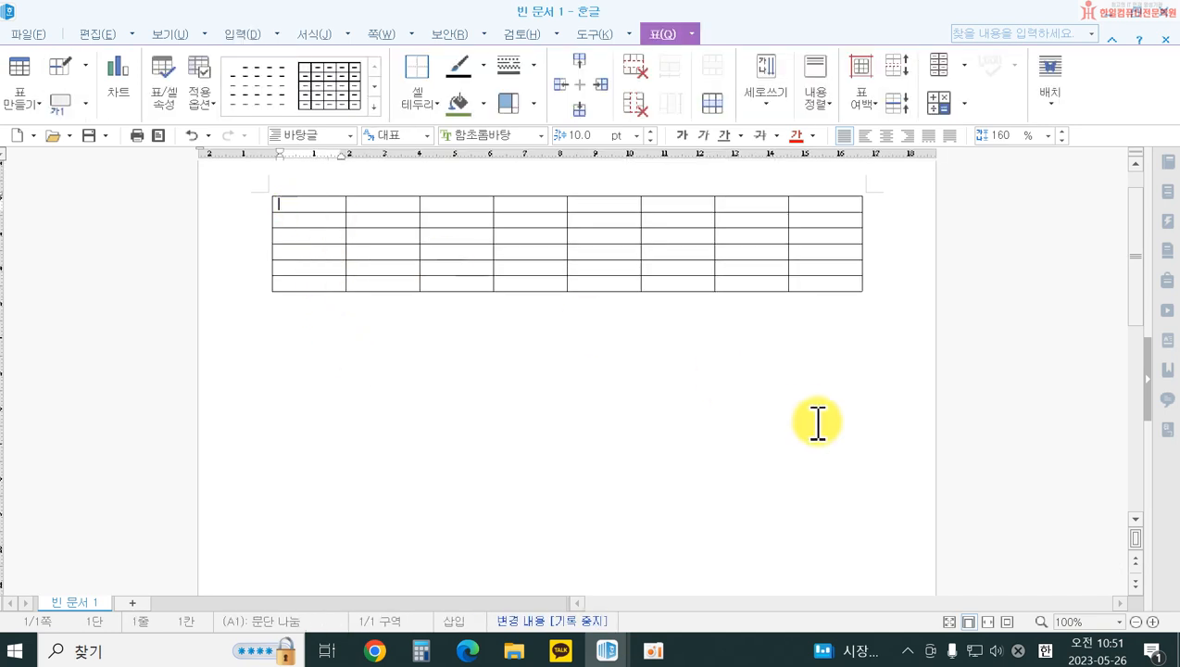
{"action": "key", "text": "F5"}
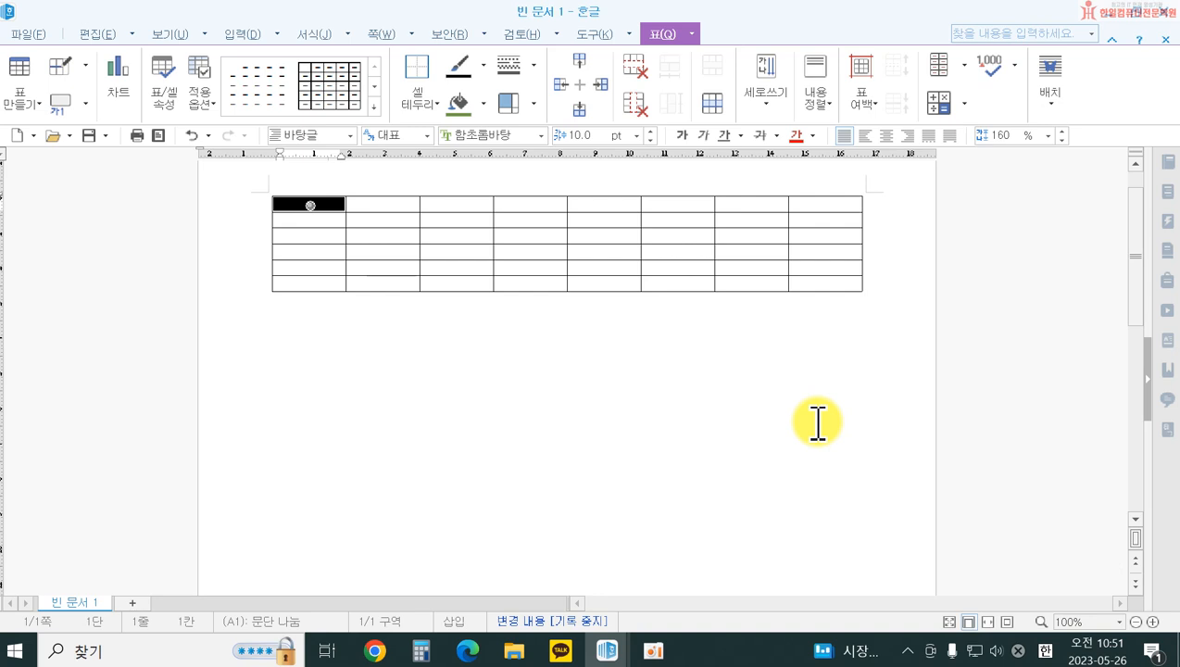
{"action": "key", "text": "ctrl+Left"}
{"action": "key", "text": "ctrl+Left"}
{"action": "key", "text": "ctrl+Left"}
{"action": "key", "text": "ctrl+Left"}
{"action": "key", "text": "ctrl+Left"}
{"action": "key", "text": "ctrl+Left"}
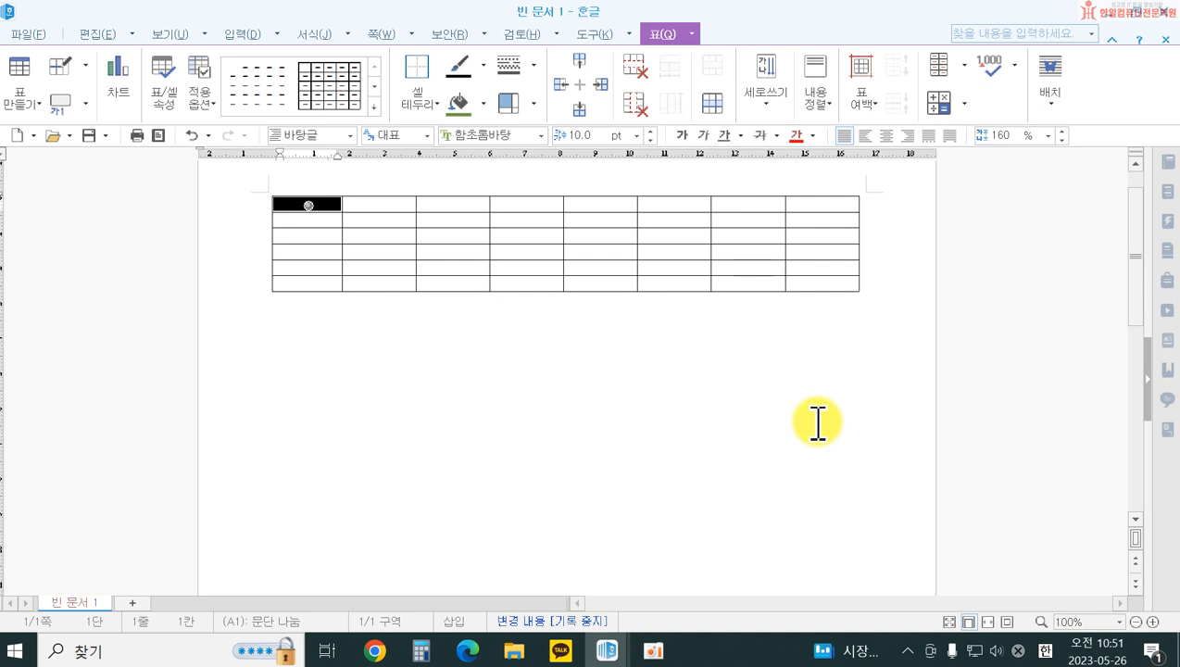
{"action": "key", "text": "ctrl+Left"}
{"action": "key", "text": "ctrl+Left"}
{"action": "key", "text": "ctrl+Left"}
{"action": "key", "text": "ctrl+Left"}
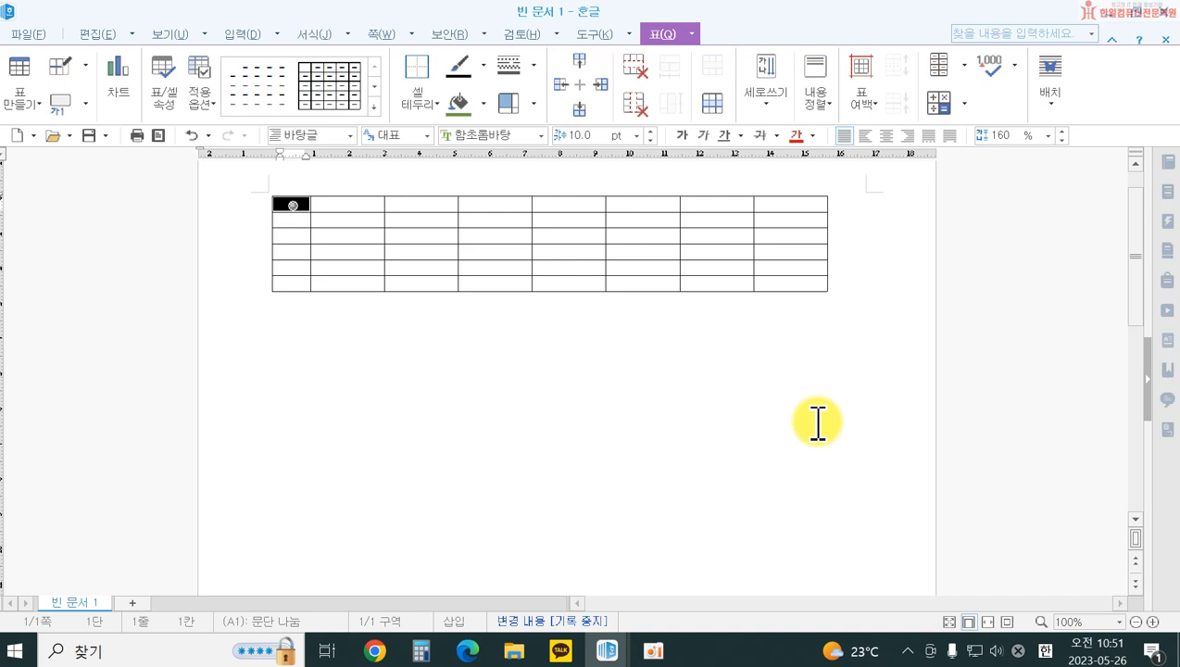
Step: Move the block along the first row and back to A1, and widen the first column until it roughly matches the other columns
{"action": "key", "text": "Right"}
{"action": "key", "text": "Right"}
{"action": "key", "text": "Left"}
{"action": "key", "text": "Left"}
{"action": "key", "text": "ctrl+Right"}
{"action": "key", "text": "ctrl+Right"}
{"action": "key", "text": "ctrl+Right"}
{"action": "key", "text": "ctrl+Right"}
{"action": "key", "text": "ctrl+Right"}
{"action": "key", "text": "ctrl+Right"}
{"action": "key", "text": "ctrl+Right"}
{"action": "key", "text": "ctrl+Right"}
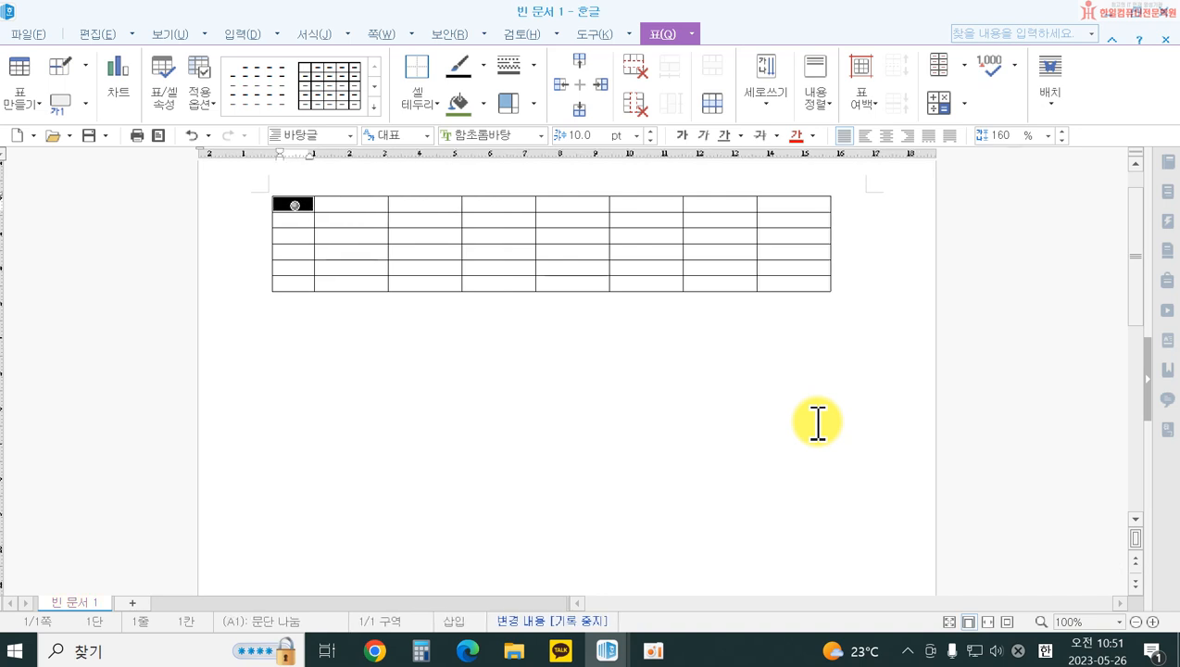
{"action": "key", "text": "ctrl+Right"}
{"action": "key", "text": "ctrl+Right"}
{"action": "key", "text": "ctrl+Right"}
{"action": "key", "text": "ctrl+Right"}
{"action": "key", "text": "ctrl+Right"}
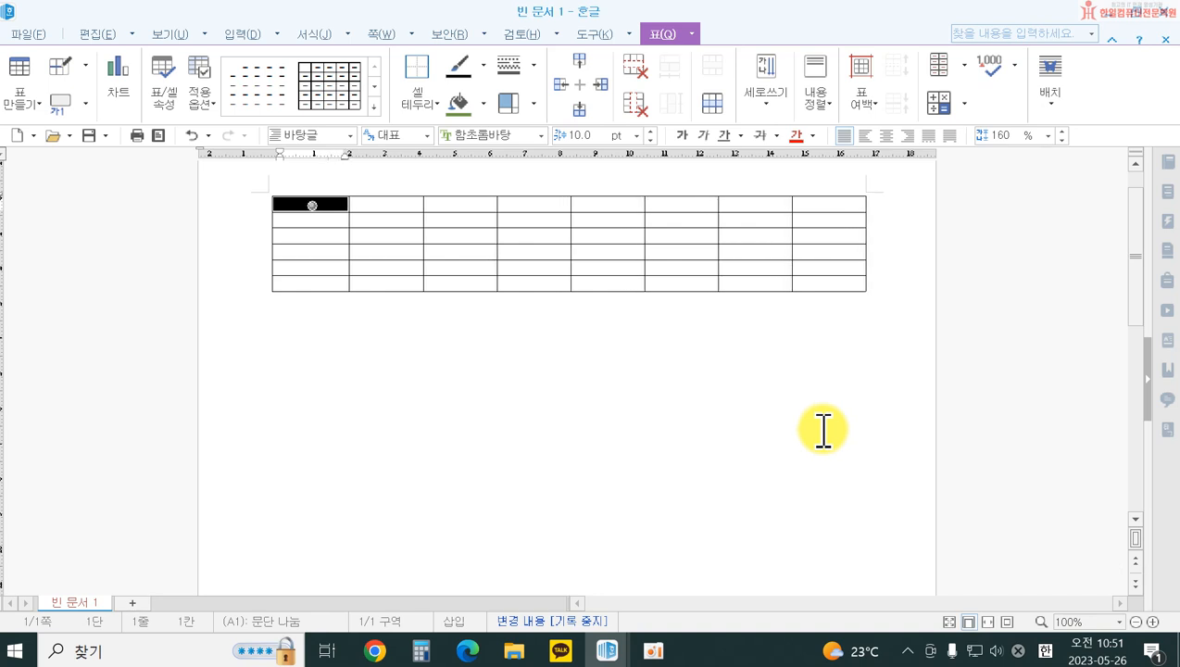
Step: Review the tips document's line on resizing cells so that the whole table's size also changes
{"action": "left_click", "coordinate": [608, 651]}
{"action": "left_click", "coordinate": [539, 582]}
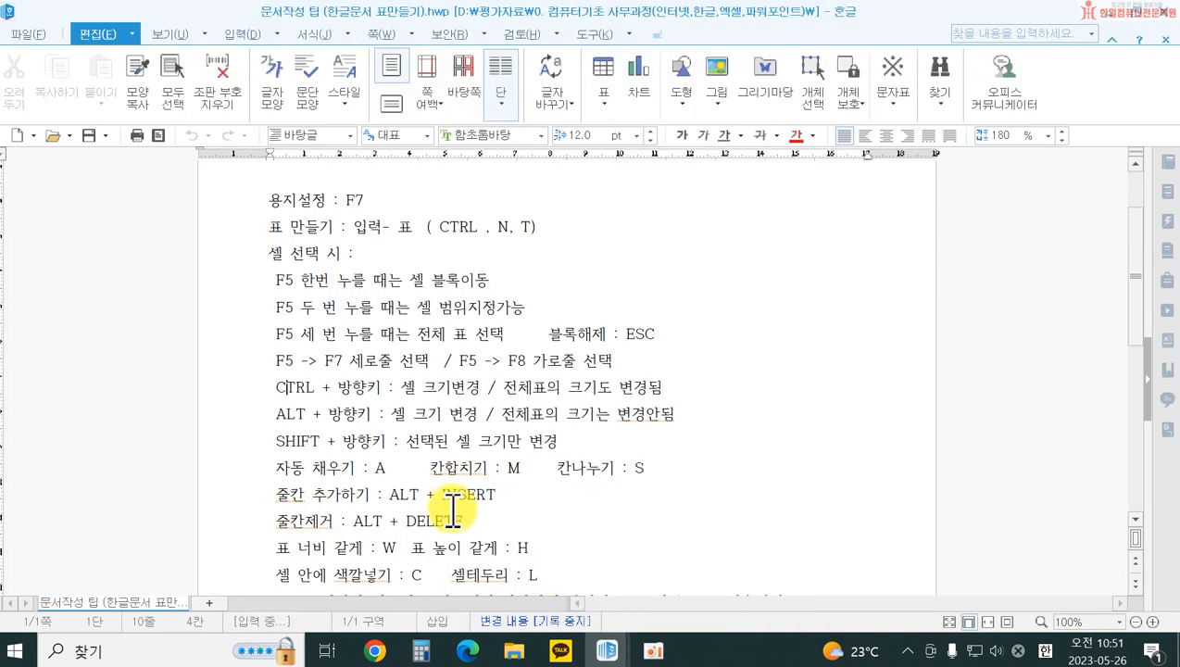
{"action": "left_click_drag", "start_coordinate": [400, 393], "coordinate": [472, 389]}
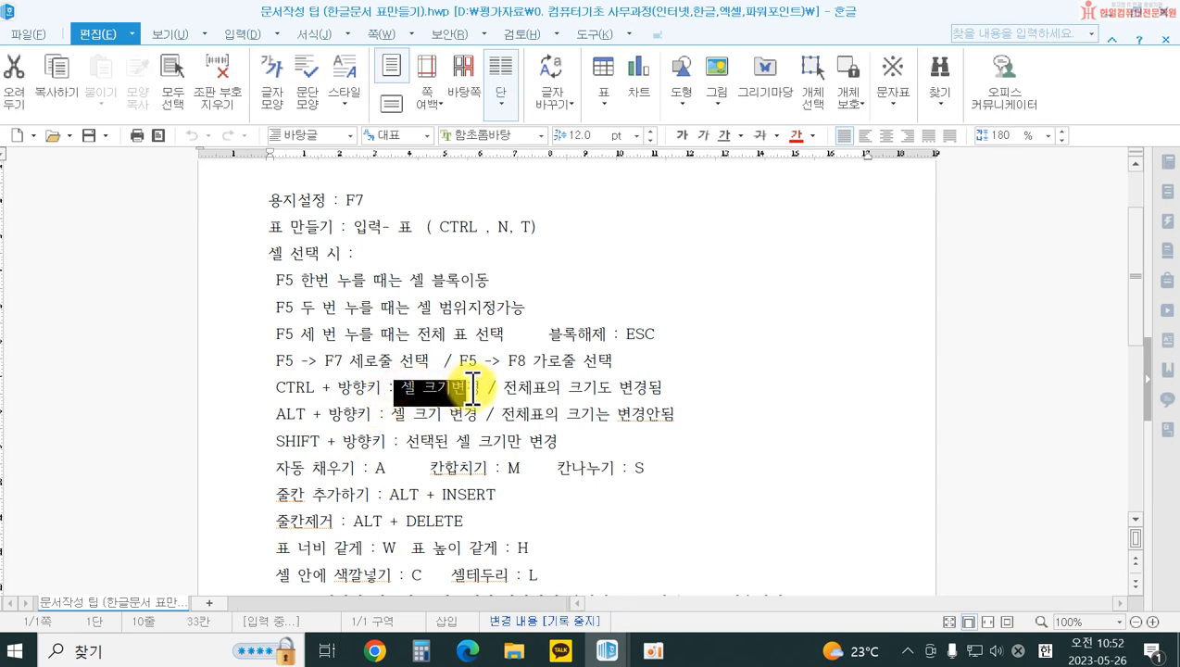
{"action": "left_click_drag", "start_coordinate": [503, 390], "coordinate": [675, 395]}
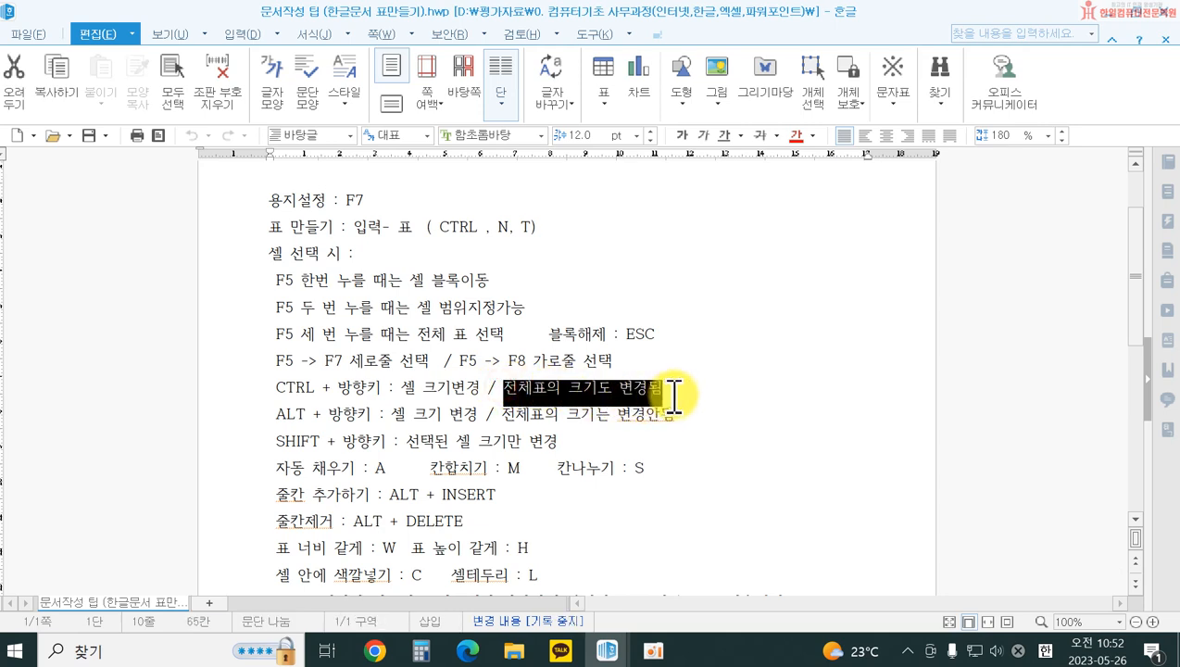
Step: Return to the blank document, block-select all the table's cells, and increase the height of every row, enlarging the whole table
{"action": "left_click", "coordinate": [609, 648]}
{"action": "left_click", "coordinate": [685, 602]}
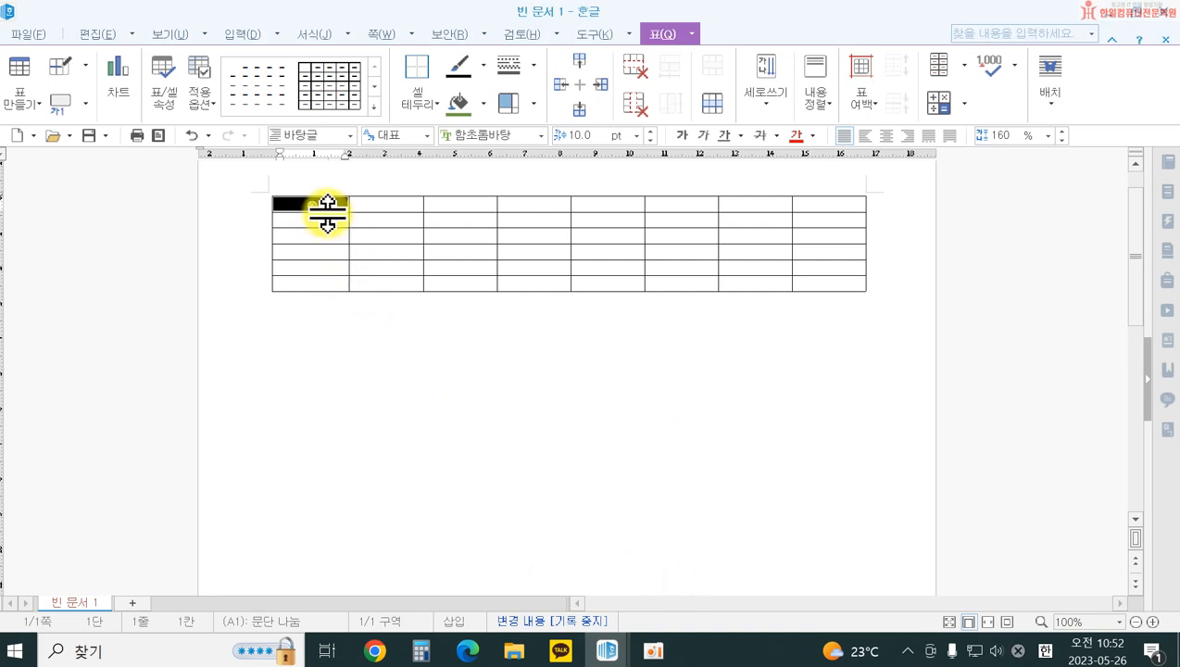
{"action": "left_click_drag", "start_coordinate": [316, 206], "coordinate": [916, 297]}
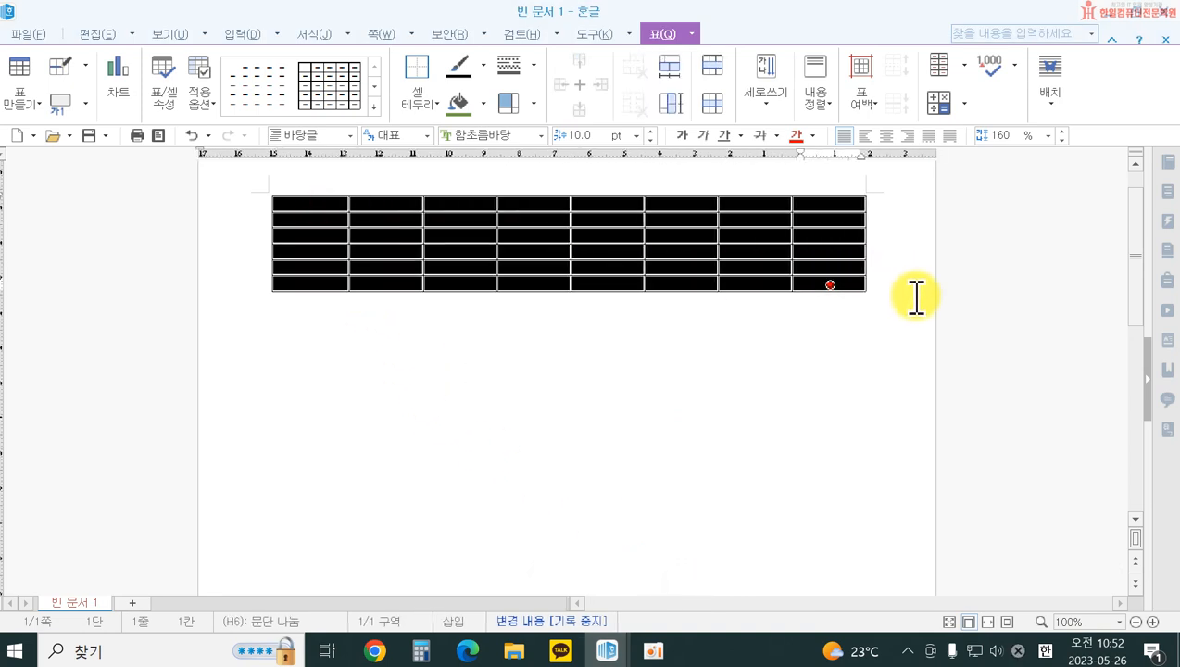
{"action": "key", "text": "ctrl+Down"}
{"action": "key", "text": "ctrl+Down"}
{"action": "key", "text": "ctrl+Down"}
{"action": "key", "text": "ctrl+Down"}
{"action": "key", "text": "ctrl+Down"}
{"action": "key", "text": "ctrl+Down"}
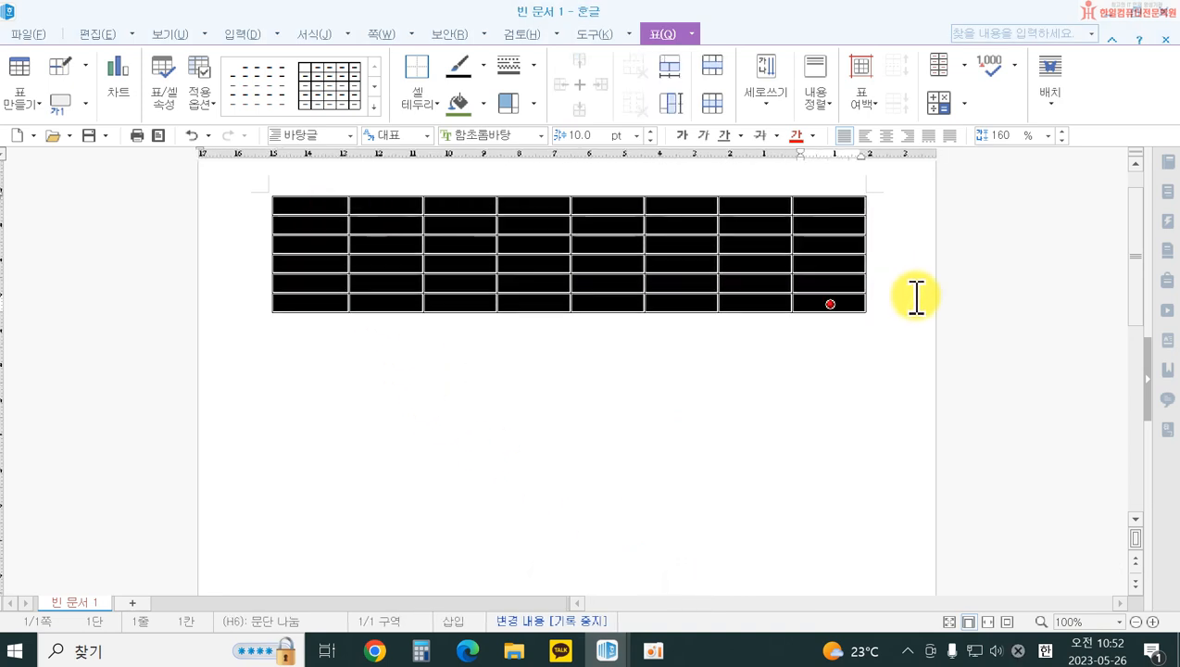
Step: Shrink all the table's rows back to their original height and clear the cell selection
{"action": "key", "text": "ctrl+Up"}
{"action": "key", "text": "ctrl+Up"}
{"action": "key", "text": "ctrl+Up"}
{"action": "key", "text": "ctrl+Up"}
{"action": "key", "text": "ctrl+Up"}
{"action": "key", "text": "ctrl+Up"}
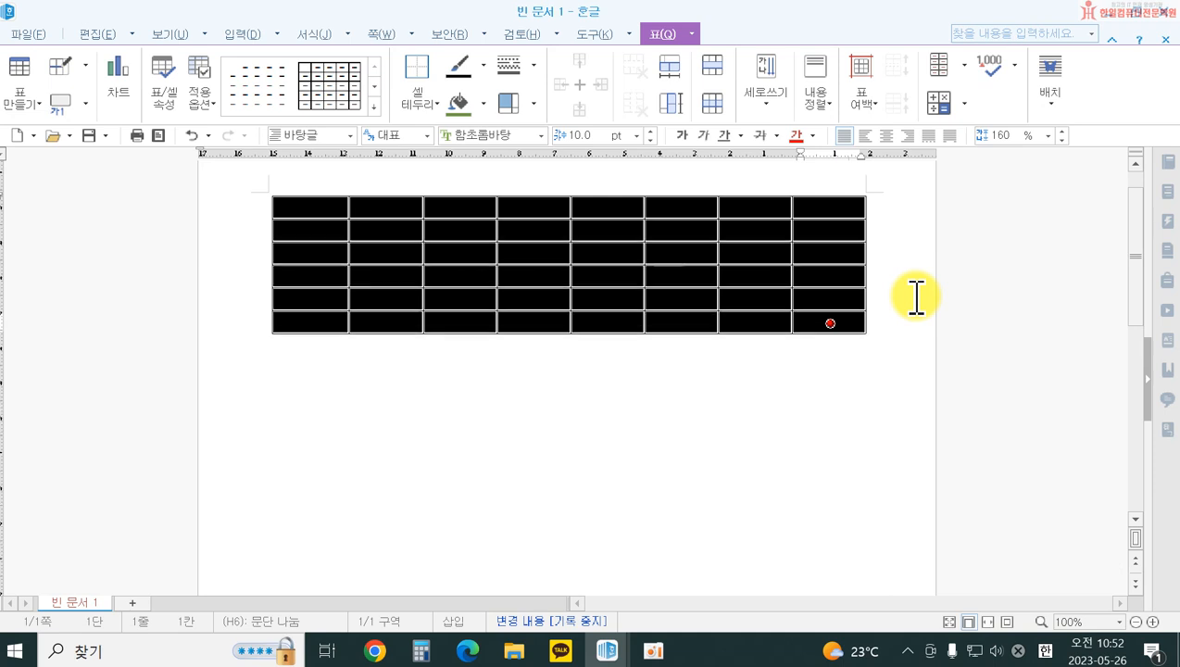
{"action": "left_click", "coordinate": [693, 401]}
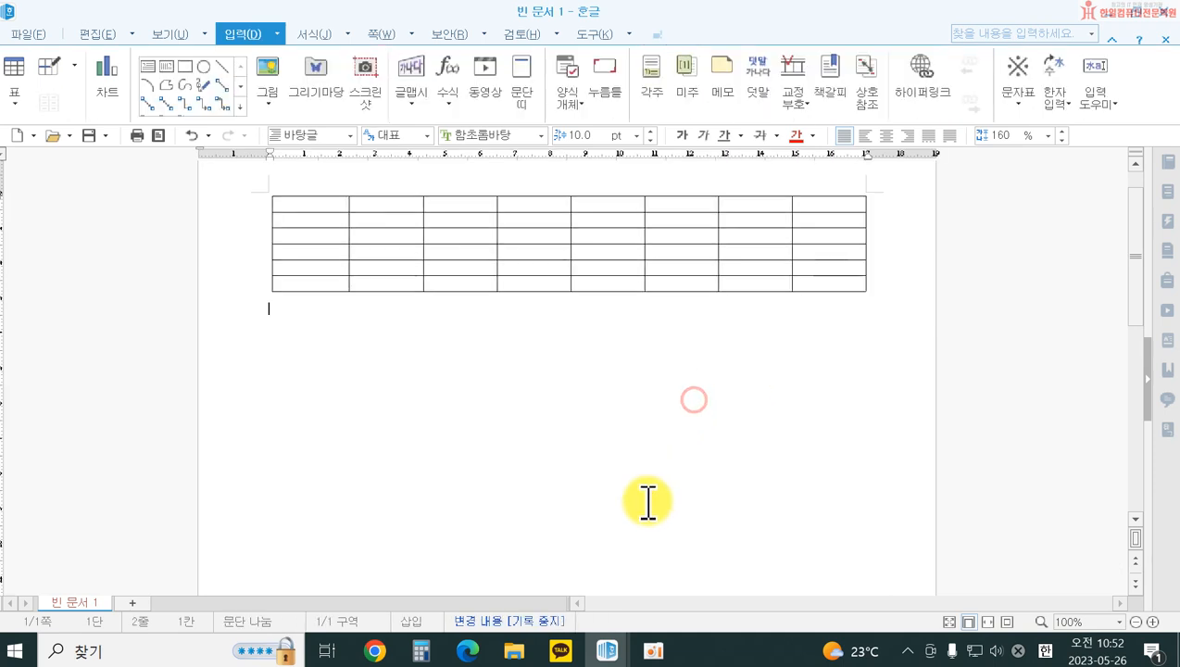
Step: Block-select A1 and narrow the first column to about half its width while keeping the overall table width
{"action": "left_click", "coordinate": [286, 203]}
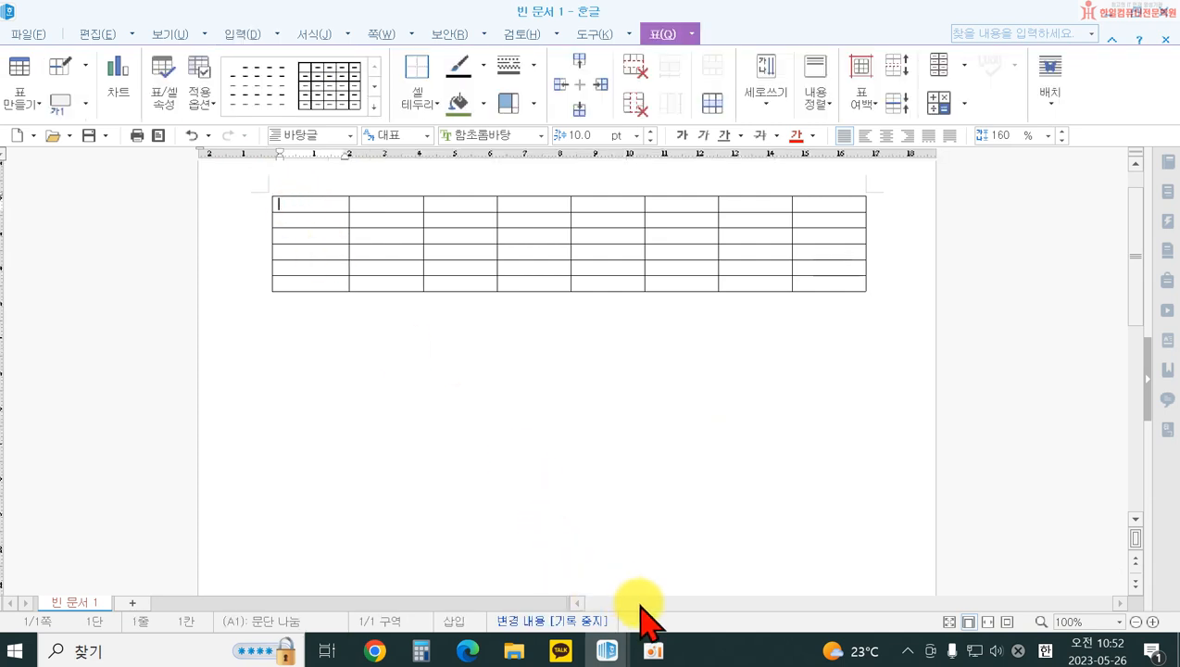
{"action": "key", "text": "F5"}
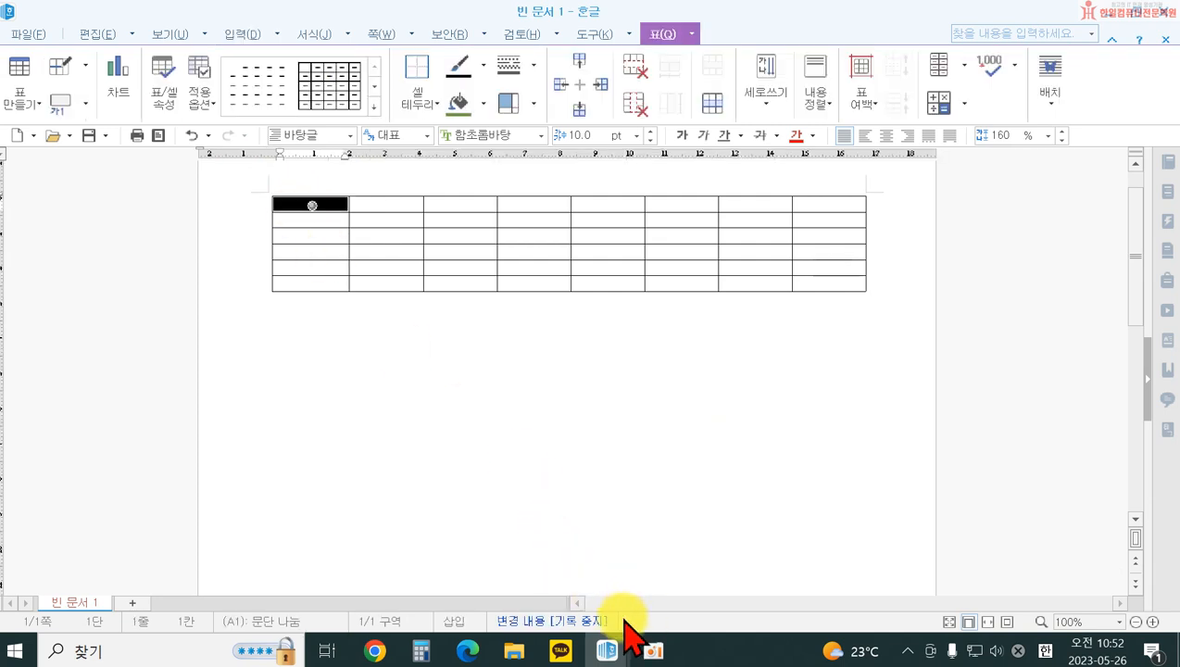
{"action": "mouse_move", "coordinate": [671, 656]}
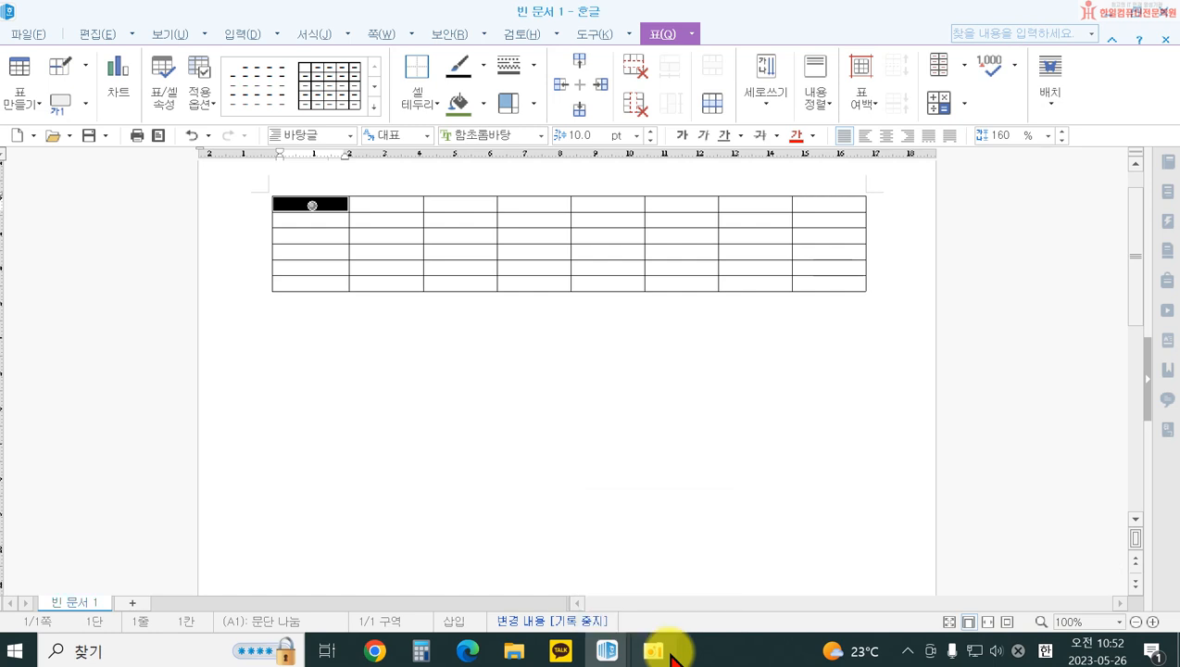
{"action": "key", "text": "alt+Left"}
{"action": "key", "text": "alt+Left"}
{"action": "key", "text": "alt+Left"}
{"action": "key", "text": "alt+Left"}
{"action": "key", "text": "alt+Left"}
{"action": "key", "text": "alt+Left"}
{"action": "key", "text": "alt+Left"}
{"action": "key", "text": "alt+Left"}
{"action": "key", "text": "alt+Left"}
{"action": "key", "text": "alt+Left"}
{"action": "key", "text": "alt+Left"}
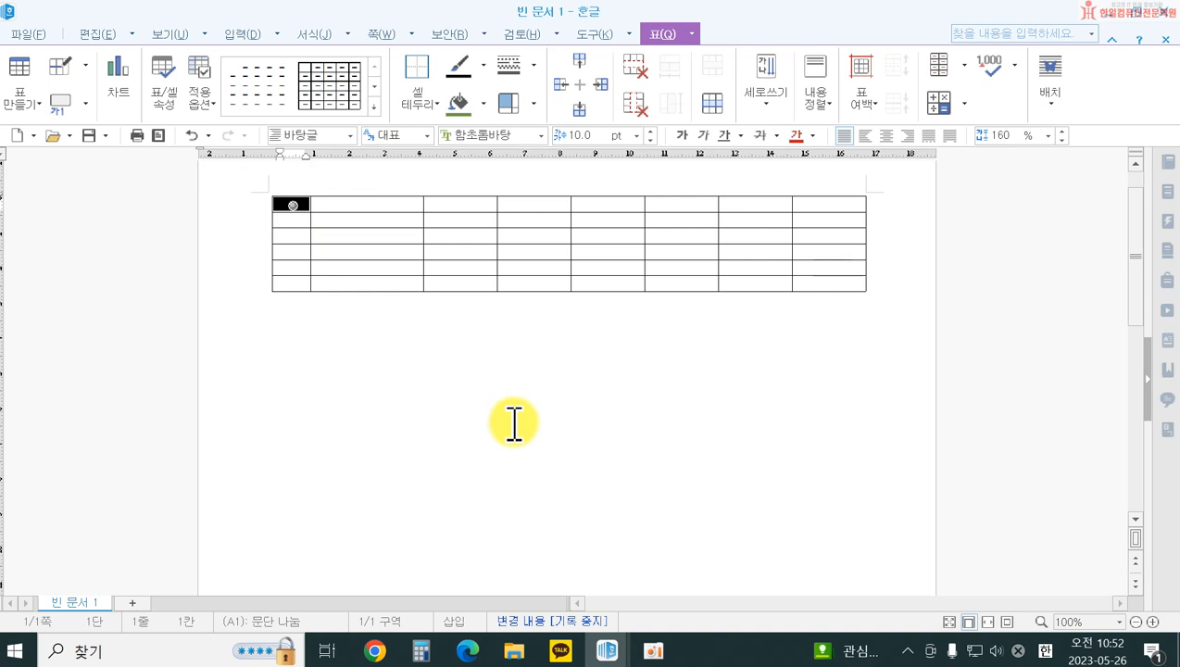
Step: Widen the first column until it roughly matches the others, keeping the table width, and move the block to C1 and back to A1 along the way
{"action": "key", "text": "alt+Right"}
{"action": "key", "text": "alt+Right"}
{"action": "key", "text": "alt+Right"}
{"action": "key", "text": "alt+Right"}
{"action": "key", "text": "alt+Right"}
{"action": "key", "text": "alt+Right"}
{"action": "key", "text": "alt+Right"}
{"action": "key", "text": "Right"}
{"action": "key", "text": "Right"}
{"action": "key", "text": "Left"}
{"action": "key", "text": "Left"}
{"action": "key", "text": "Left"}
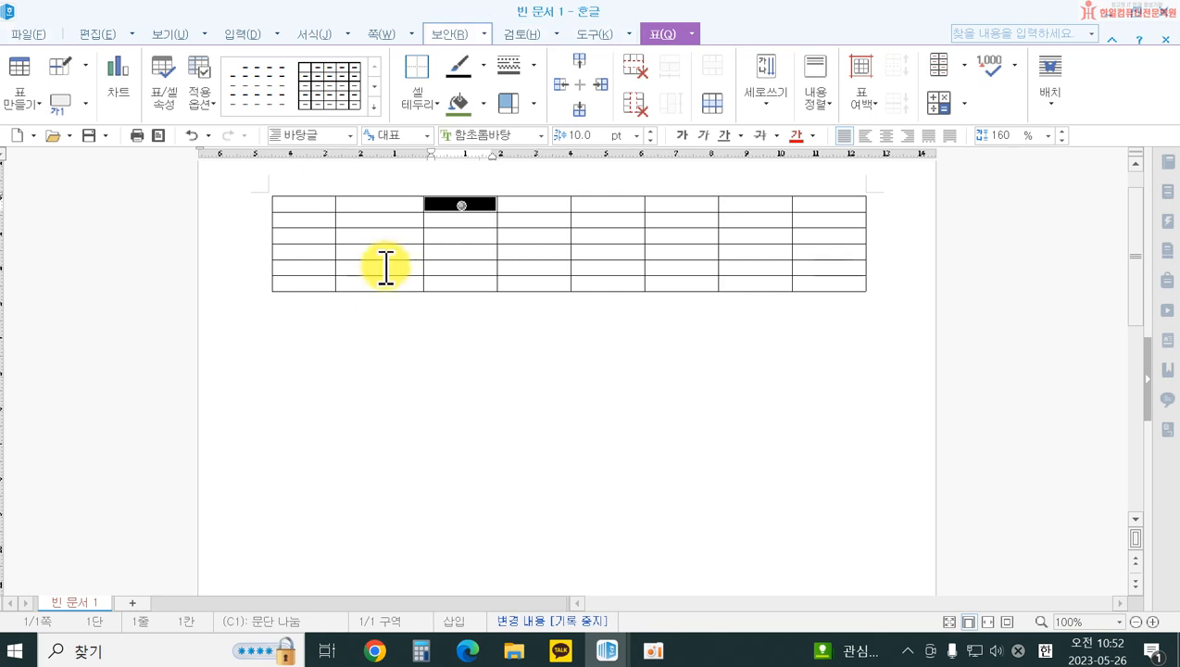
{"action": "left_click", "coordinate": [316, 199]}
{"action": "key", "text": "alt+Right"}
{"action": "key", "text": "alt+Right"}
{"action": "key", "text": "alt+Right"}
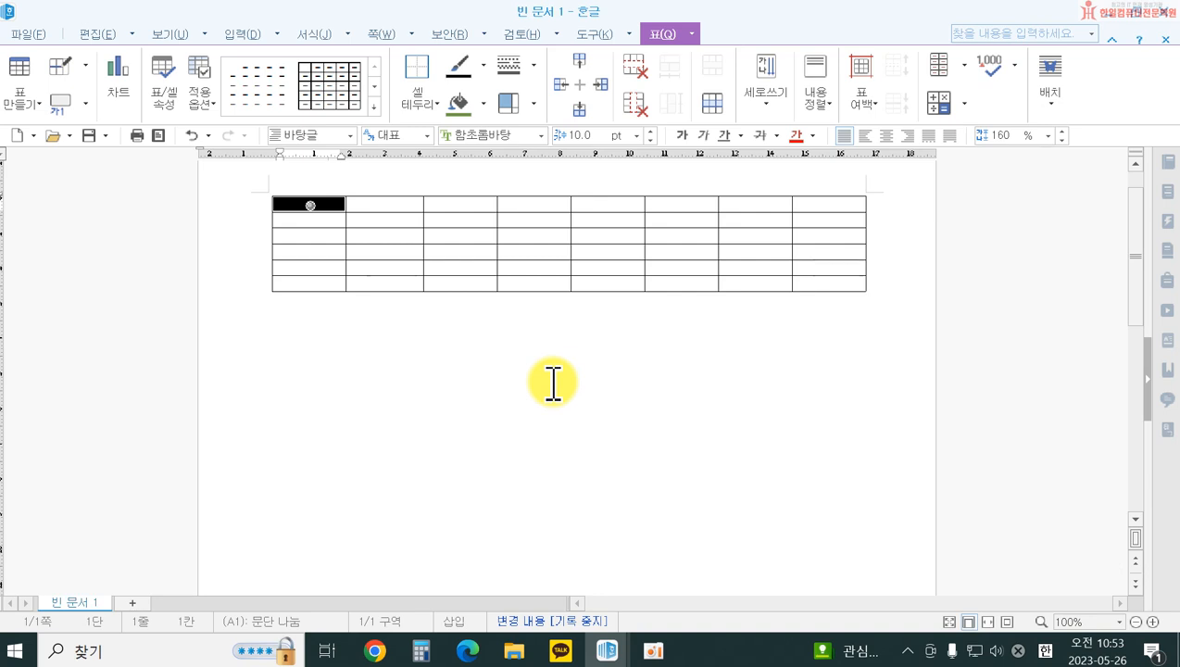
Step: Narrow only cell A1, leaving the other cells of the first column at their width
{"action": "key", "text": "shift+Left"}
{"action": "key", "text": "shift+Left"}
{"action": "key", "text": "shift+Left"}
{"action": "key", "text": "shift+Left"}
{"action": "key", "text": "shift+Left"}
{"action": "key", "text": "shift+Left"}
{"action": "key", "text": "shift+Left"}
{"action": "key", "text": "shift+Left"}
{"action": "key", "text": "shift+Left"}
{"action": "key", "text": "shift+Left"}
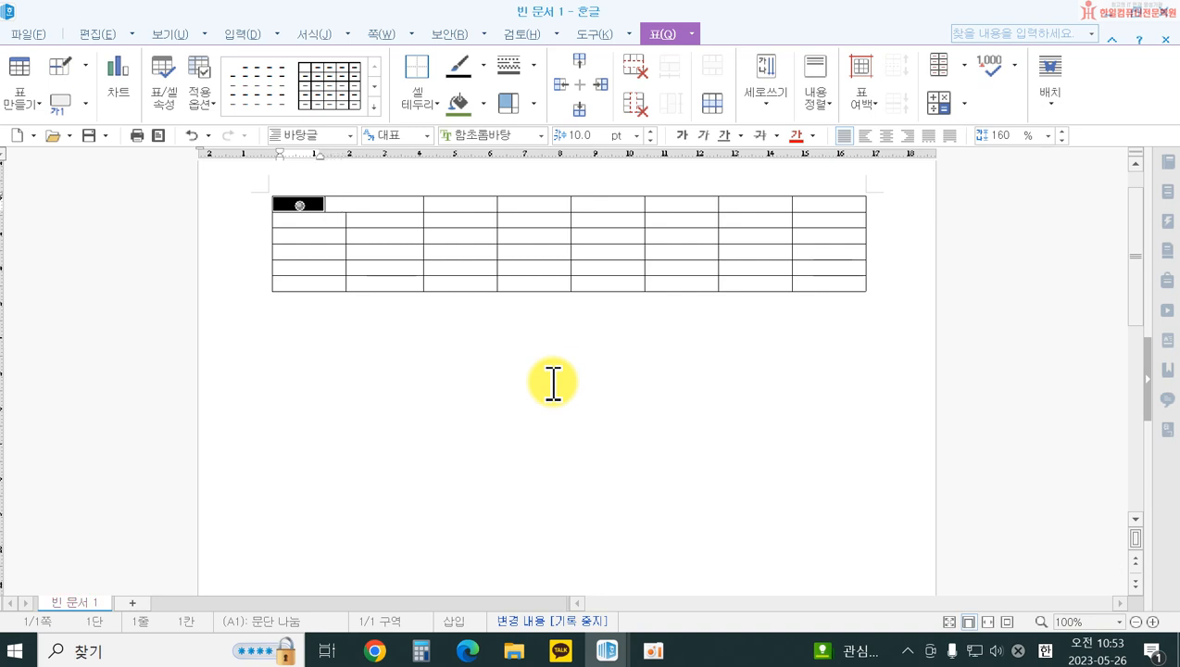
Step: Widen cell A1 alone until its edge lines up with the rest of the first column
{"action": "key", "text": "shift+Right"}
{"action": "key", "text": "shift+Right"}
{"action": "key", "text": "shift+Right"}
{"action": "key", "text": "shift+Right"}
{"action": "key", "text": "shift+Right"}
{"action": "key", "text": "shift+Right"}
{"action": "key", "text": "shift+Right"}
{"action": "key", "text": "shift+Right"}
{"action": "key", "text": "shift+Right"}
{"action": "key", "text": "shift+Right"}
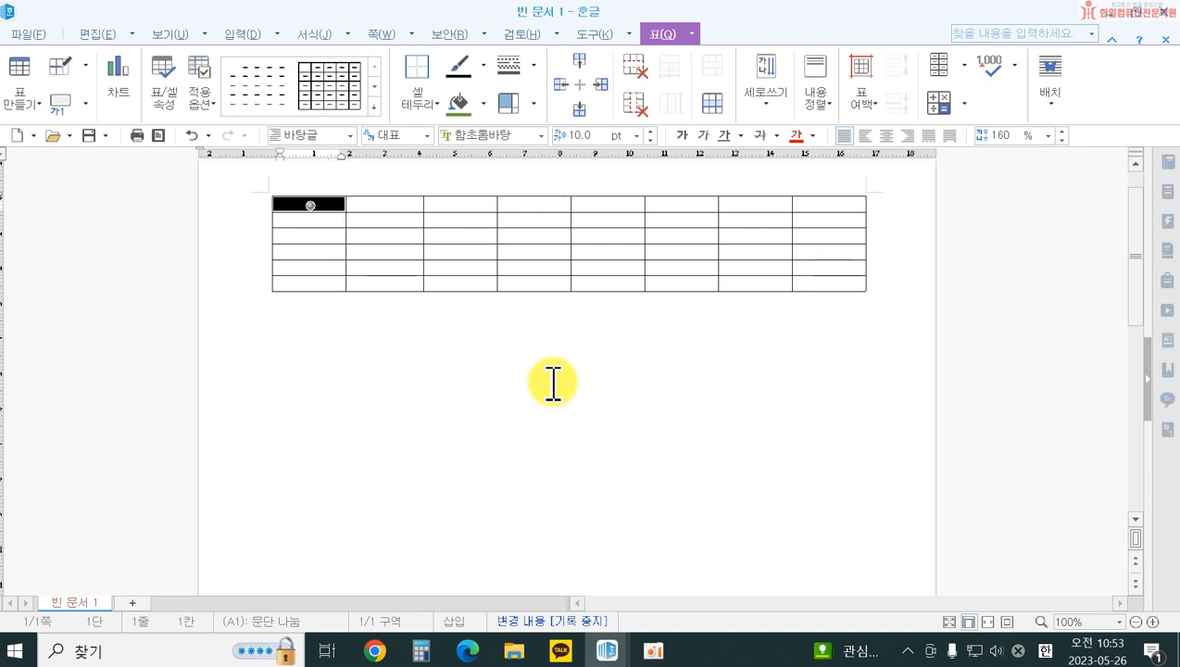
Step: Review the tips document's lines on resizing only the selected cell and on auto fill, plus the sample weekday table
{"action": "mouse_move", "coordinate": [611, 648]}
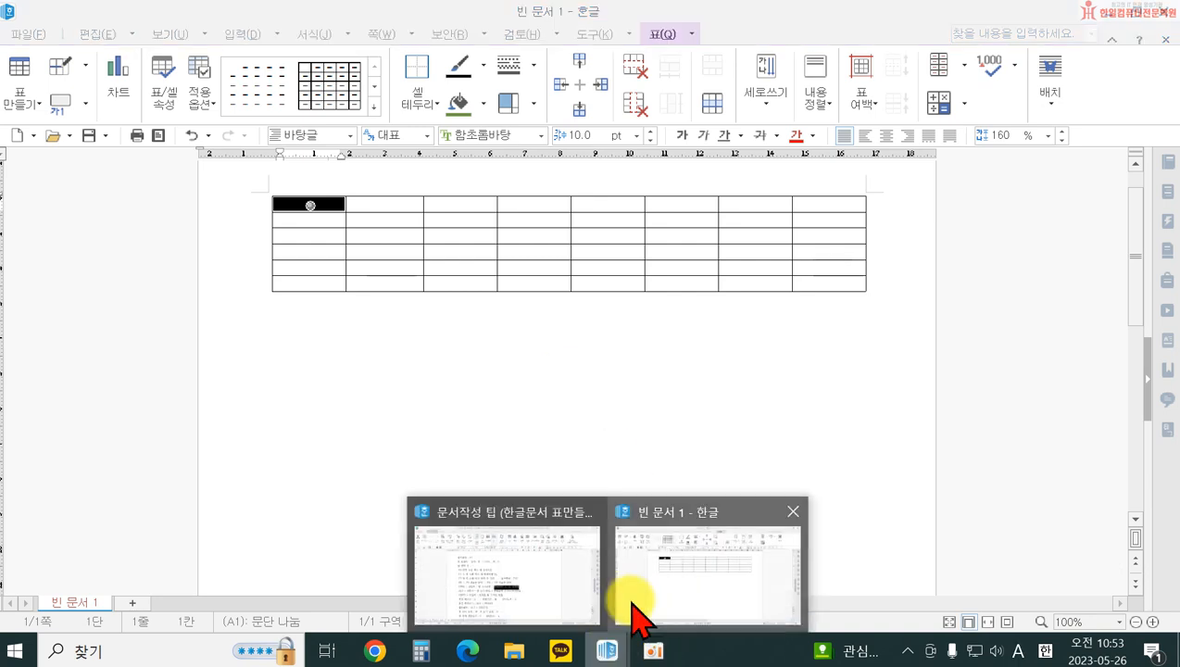
{"action": "left_click", "coordinate": [515, 604]}
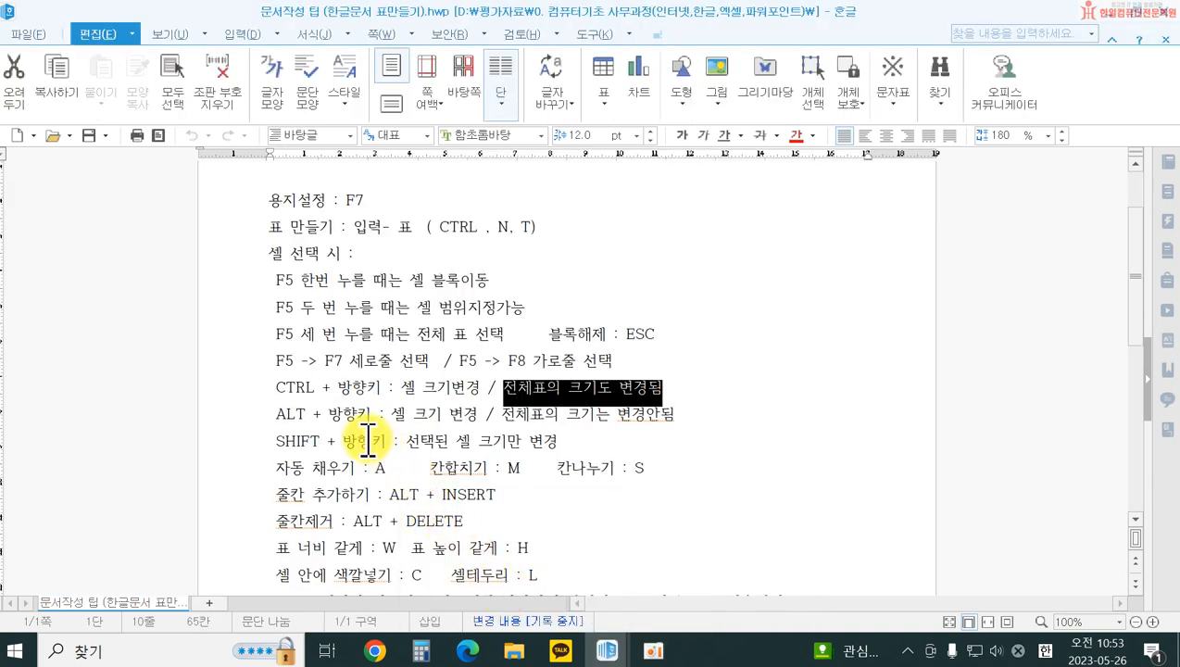
{"action": "left_click_drag", "start_coordinate": [299, 441], "coordinate": [602, 451]}
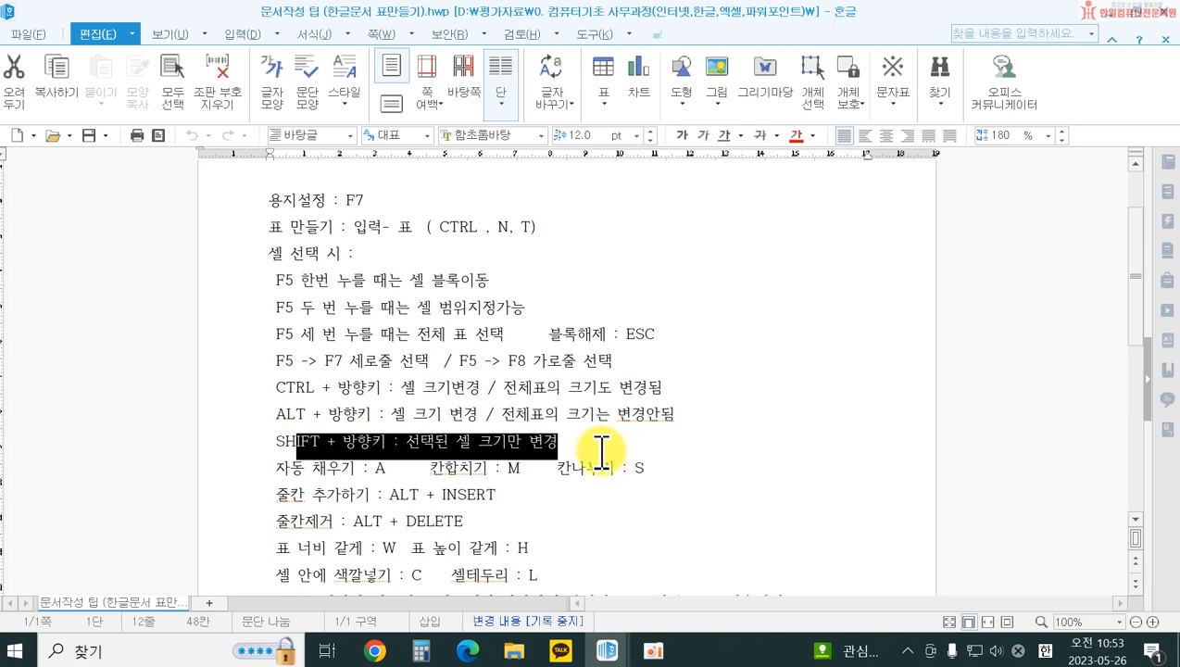
{"action": "scroll", "coordinate": [671, 474], "scroll_direction": "down", "scroll_amount": 2}
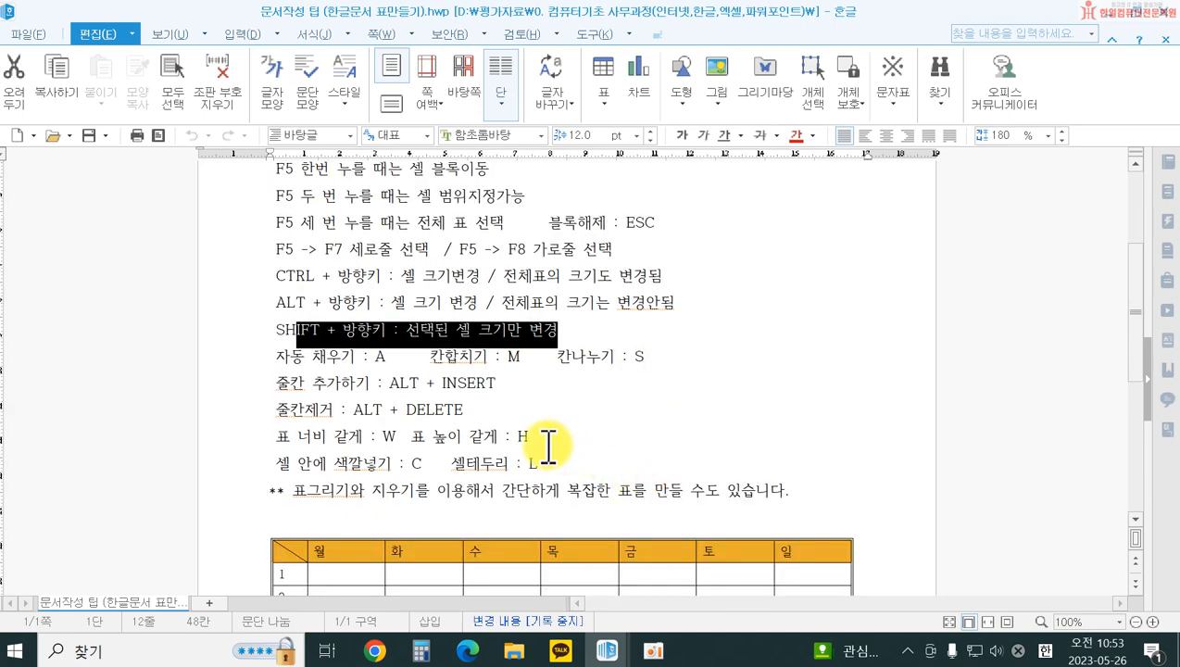
{"action": "left_click", "coordinate": [311, 362]}
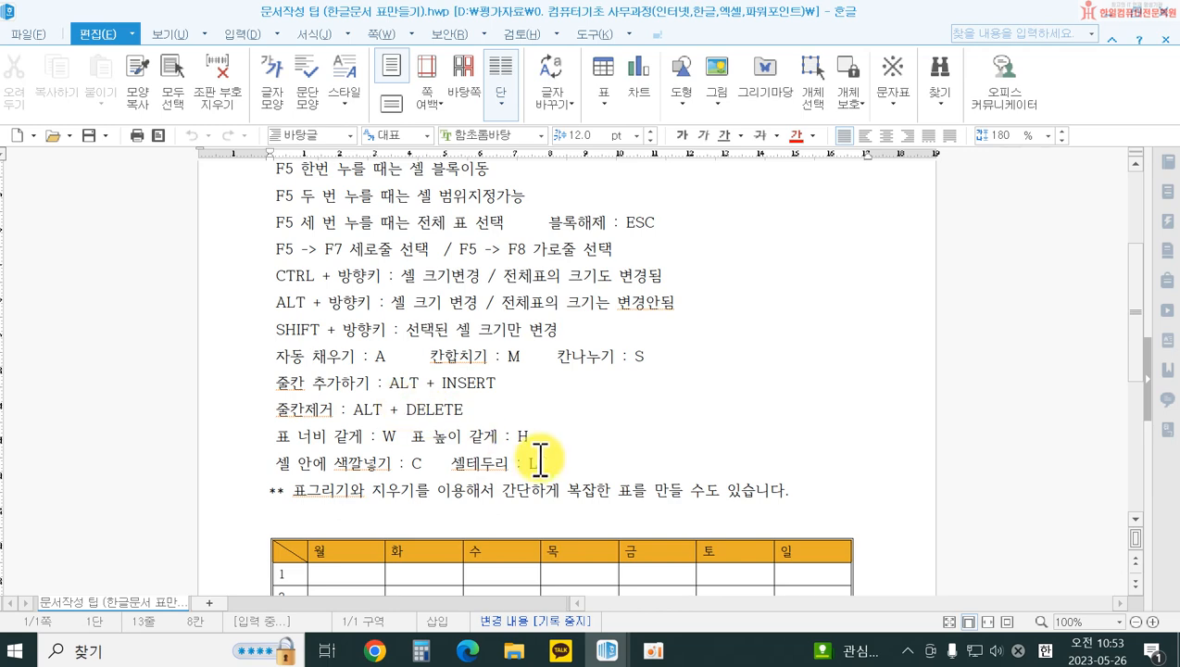
{"action": "scroll", "coordinate": [369, 565], "scroll_direction": "down", "scroll_amount": 3}
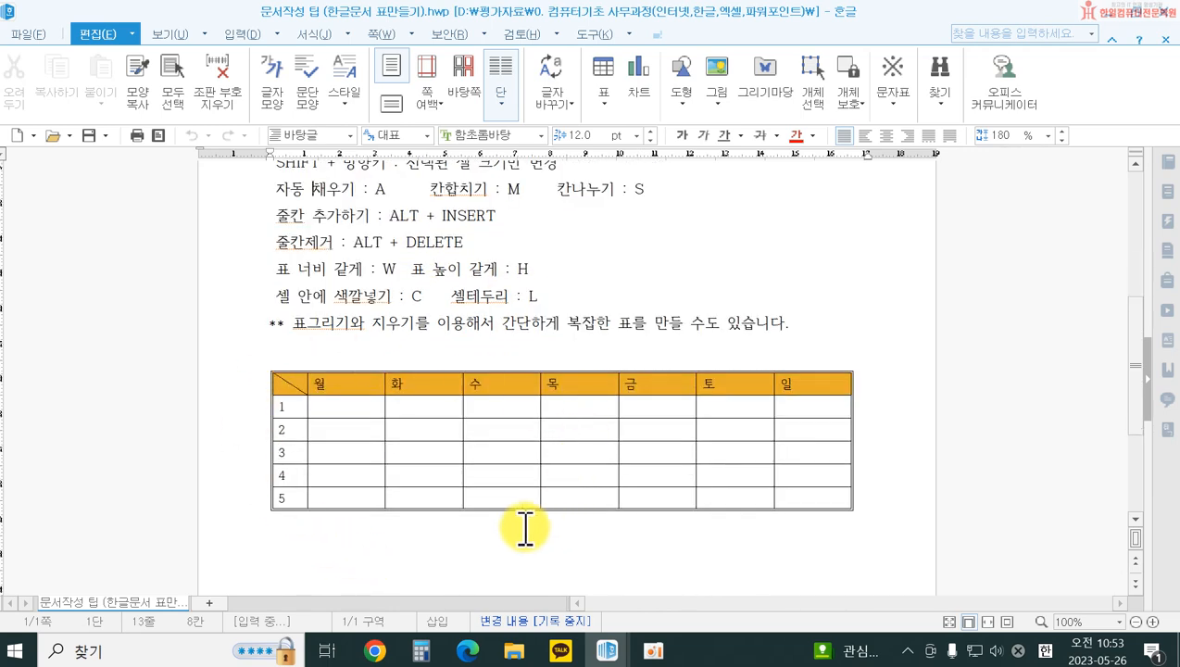
Step: In the blank document's table, enter 1 in A2 and 2 in A3, and auto-fill the number series through A6
{"action": "mouse_move", "coordinate": [606, 652]}
{"action": "left_click", "coordinate": [643, 578]}
{"action": "left_click", "coordinate": [332, 225]}
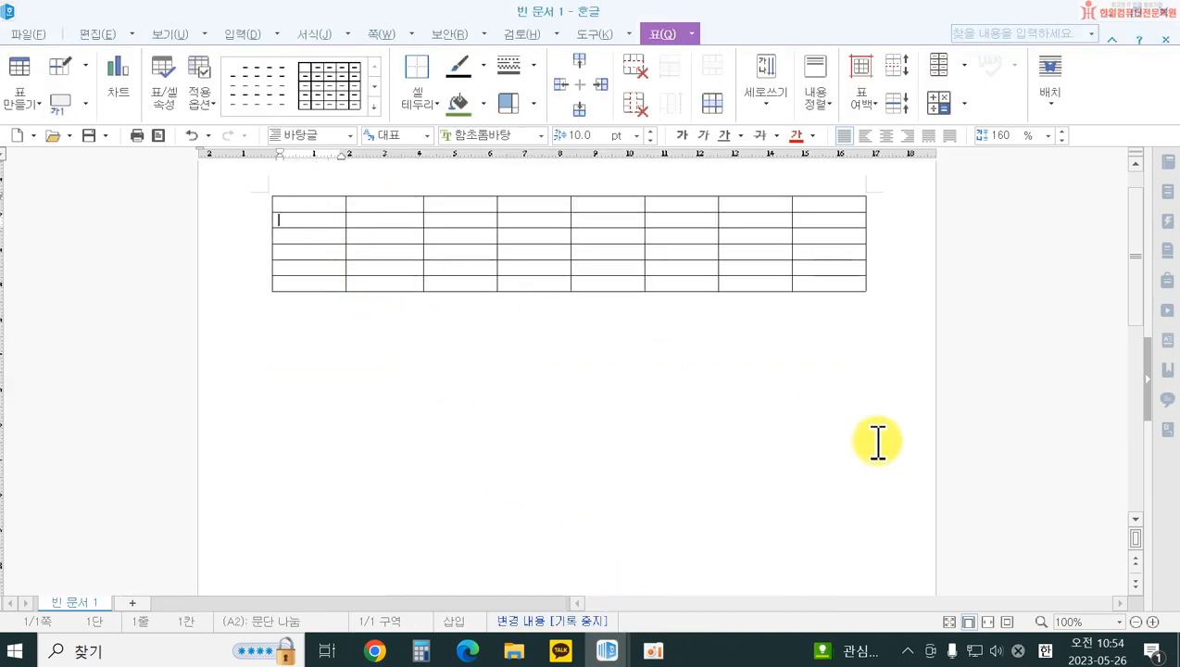
{"action": "type", "text": "1"}
{"action": "key", "text": "Down"}
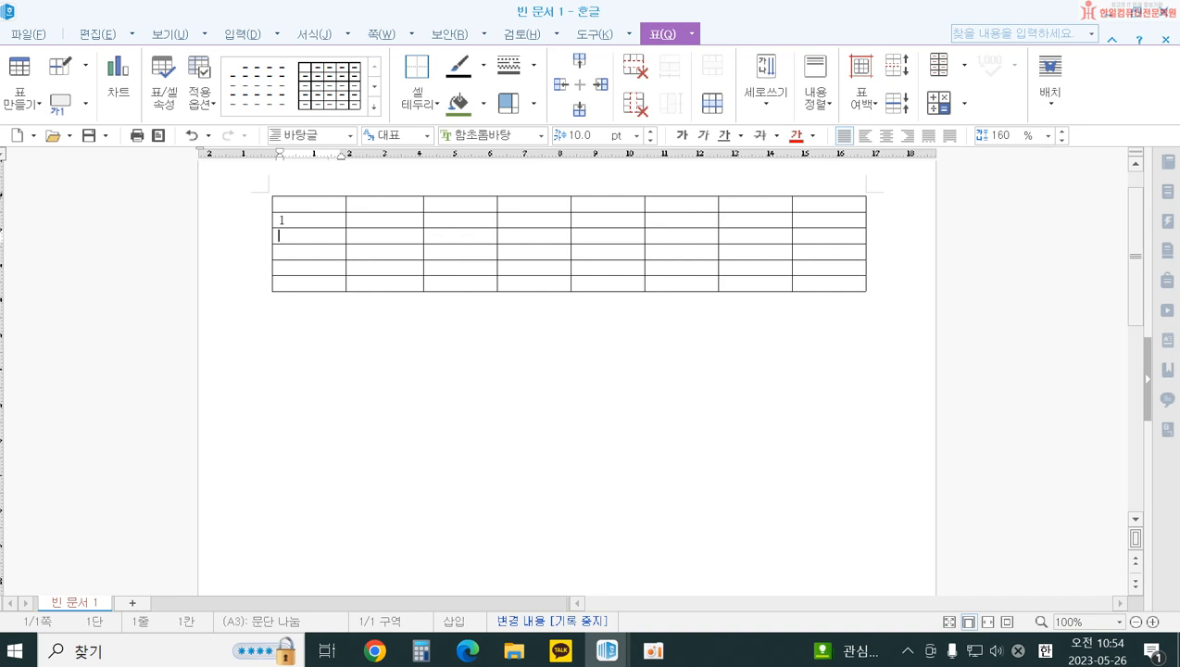
{"action": "type", "text": "2"}
{"action": "left_click_drag", "start_coordinate": [306, 222], "coordinate": [306, 283]}
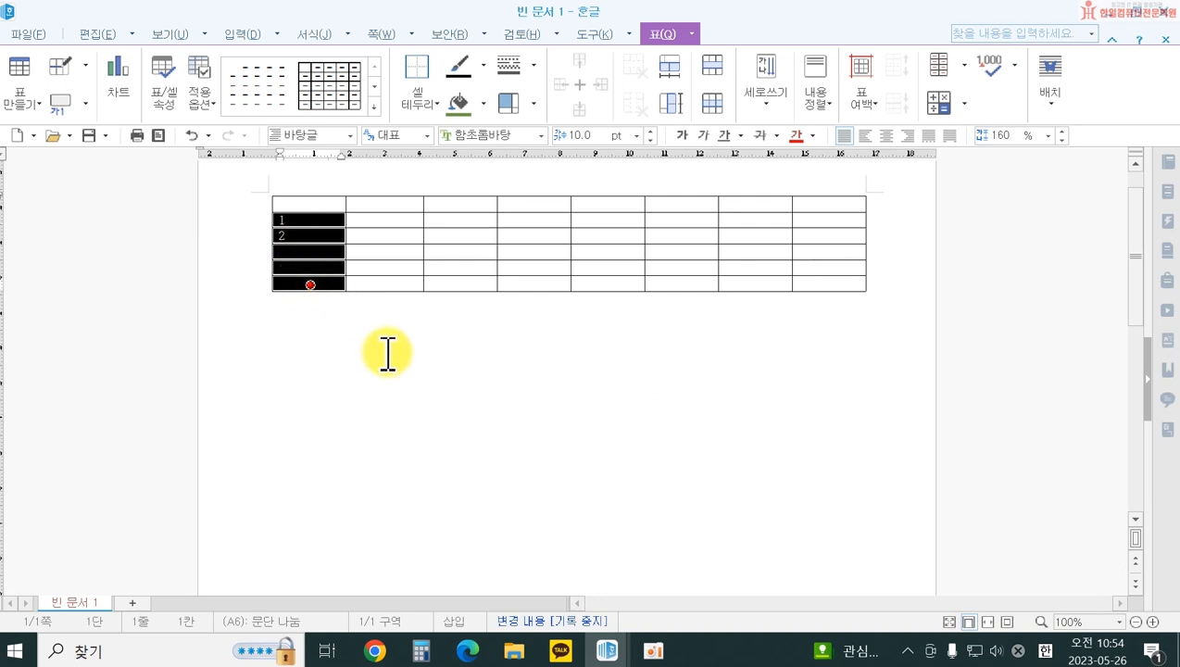
{"action": "key", "text": "a"}
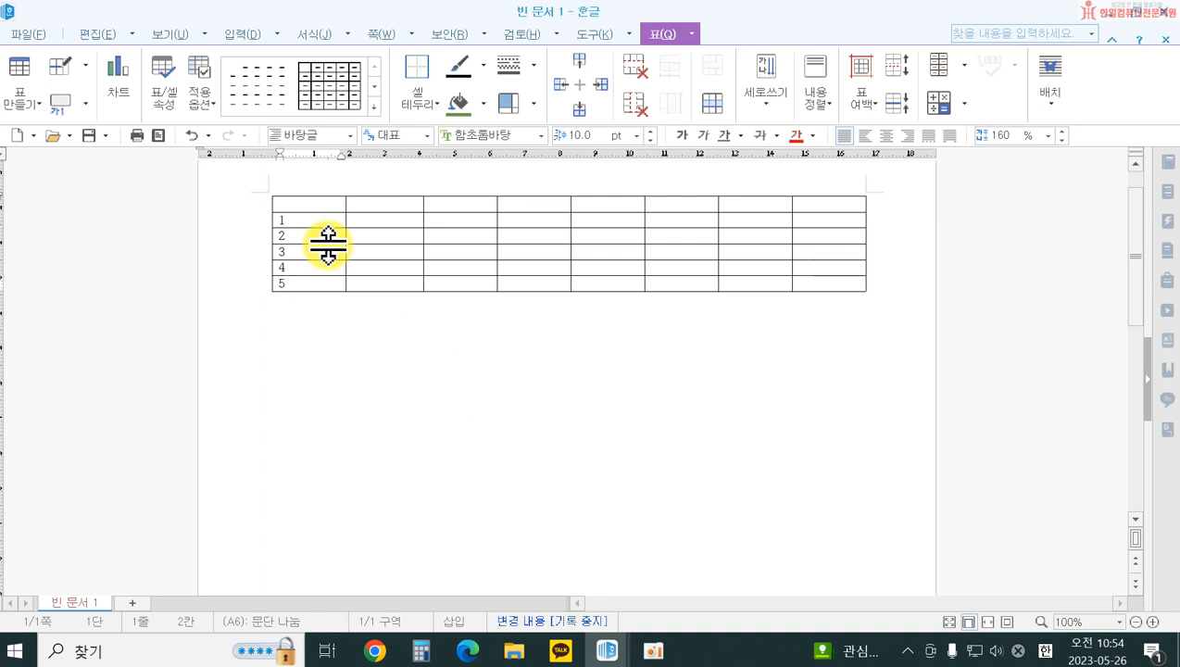
Step: Enter the weekday headings 월 in B1 and 화 in C1
{"action": "left_click", "coordinate": [393, 204]}
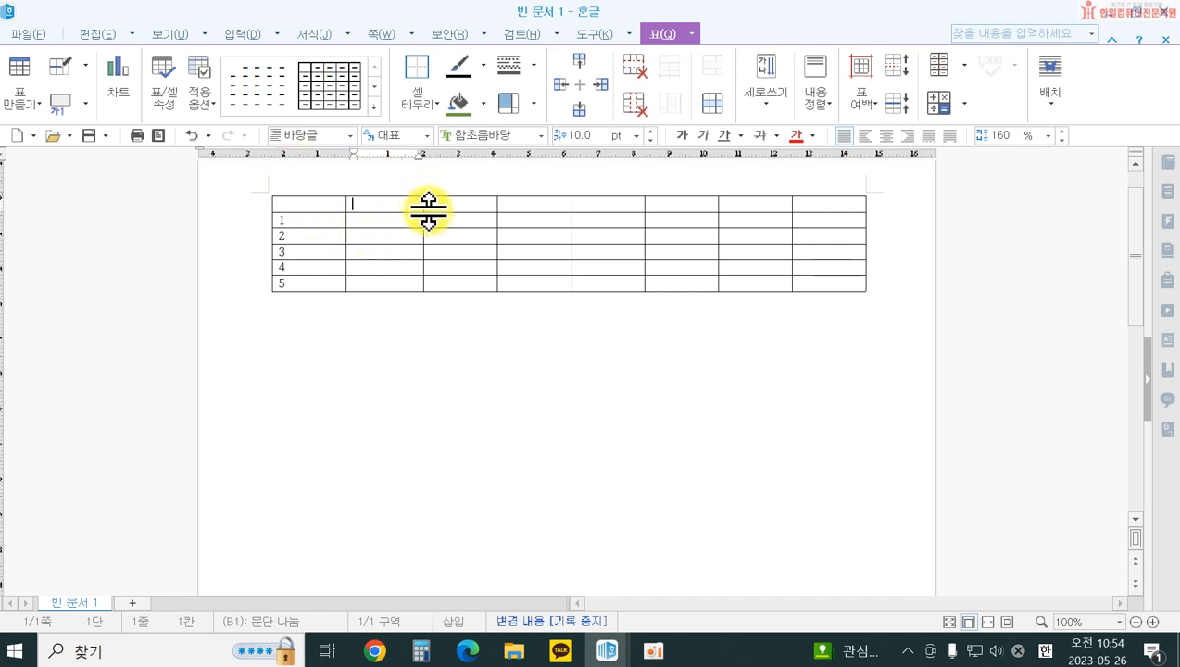
{"action": "type", "text": "유"}
{"action": "key", "text": "BackSpace"}
{"action": "type", "text": "월"}
{"action": "left_click", "coordinate": [428, 212]}
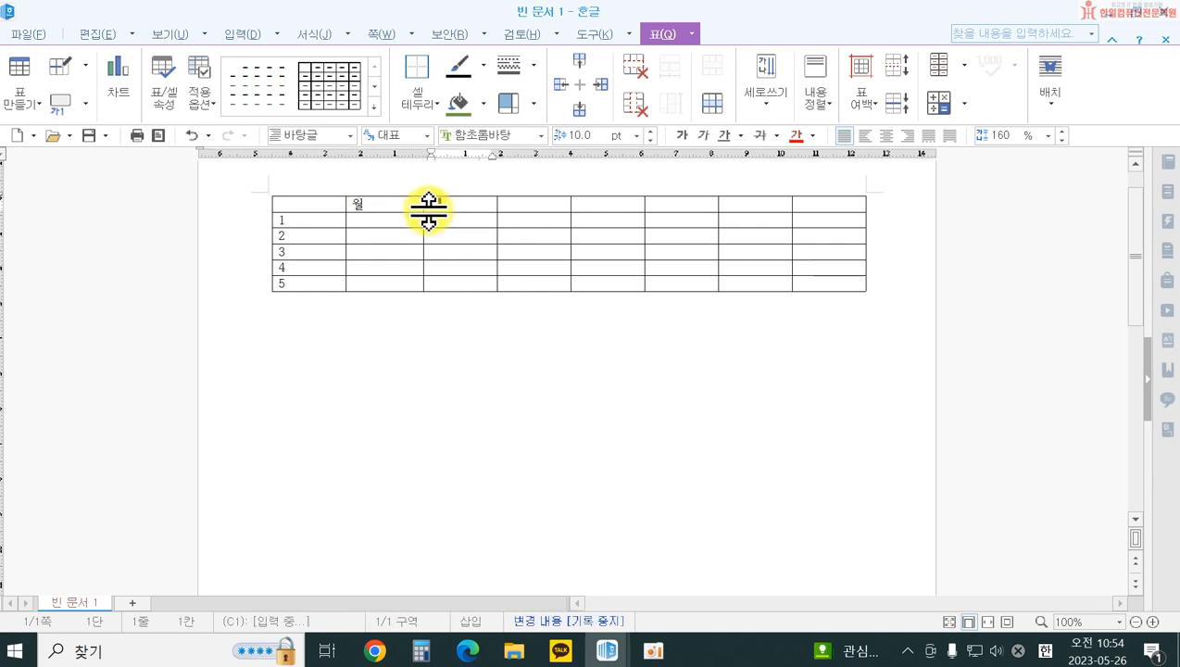
{"action": "type", "text": "화"}
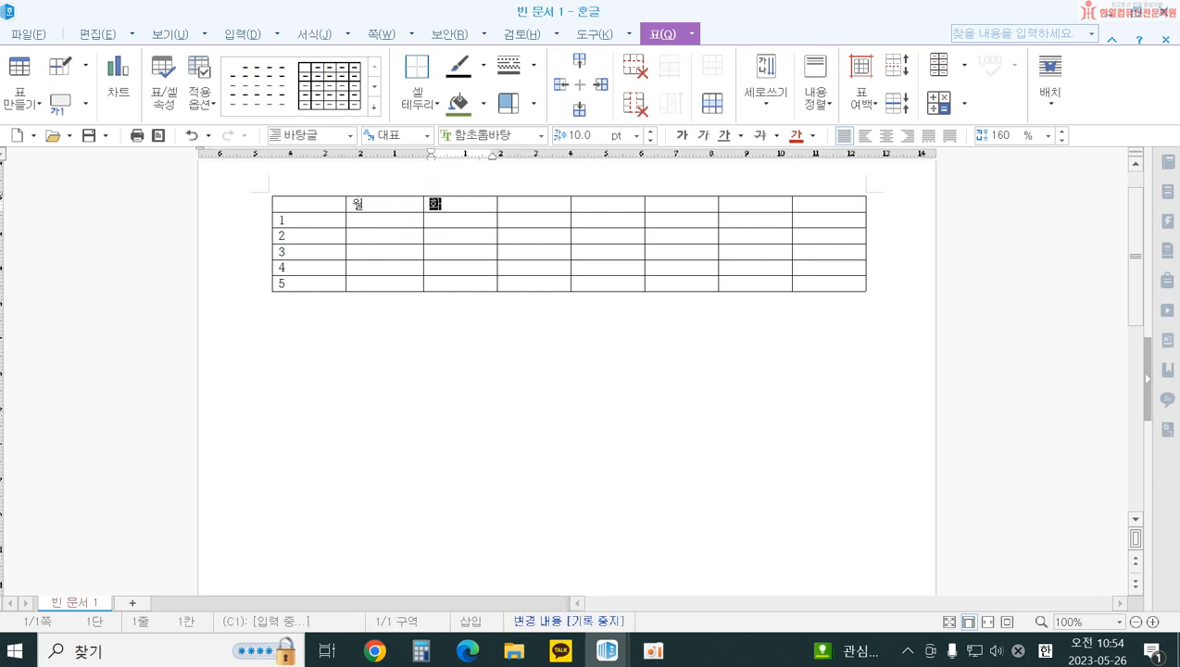
Step: Block-select B1 through H1 and auto-fill the remaining weekday headings across the first row
{"action": "left_click", "coordinate": [409, 185]}
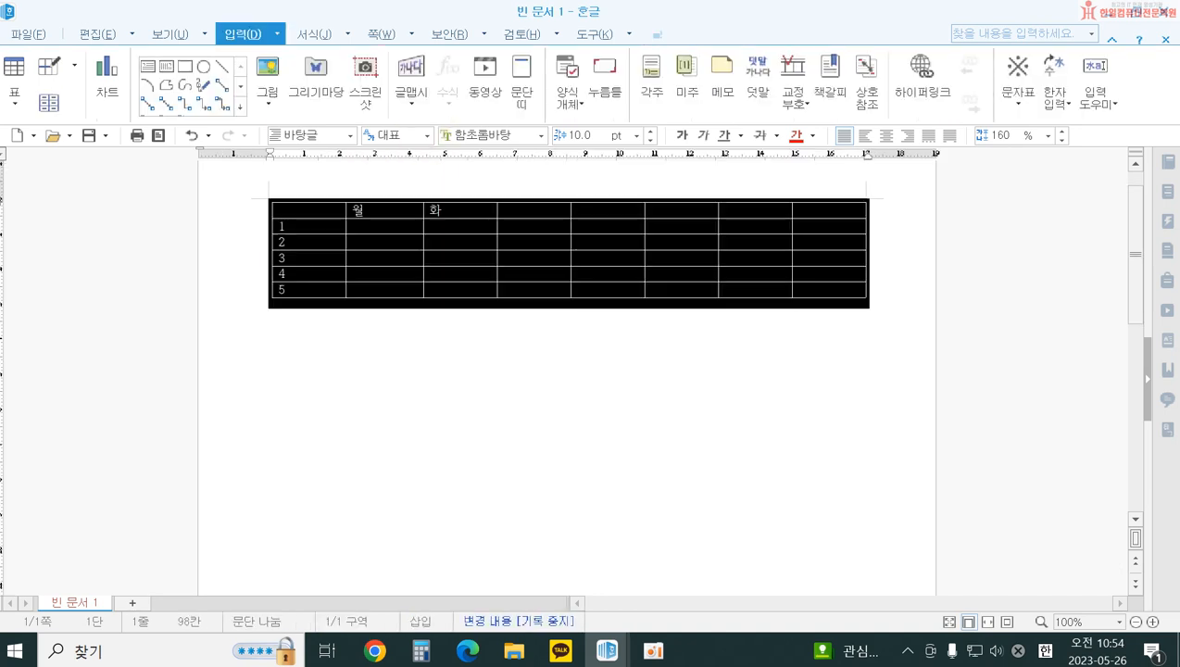
{"action": "left_click", "coordinate": [450, 338]}
{"action": "left_click_drag", "start_coordinate": [401, 206], "coordinate": [815, 206]}
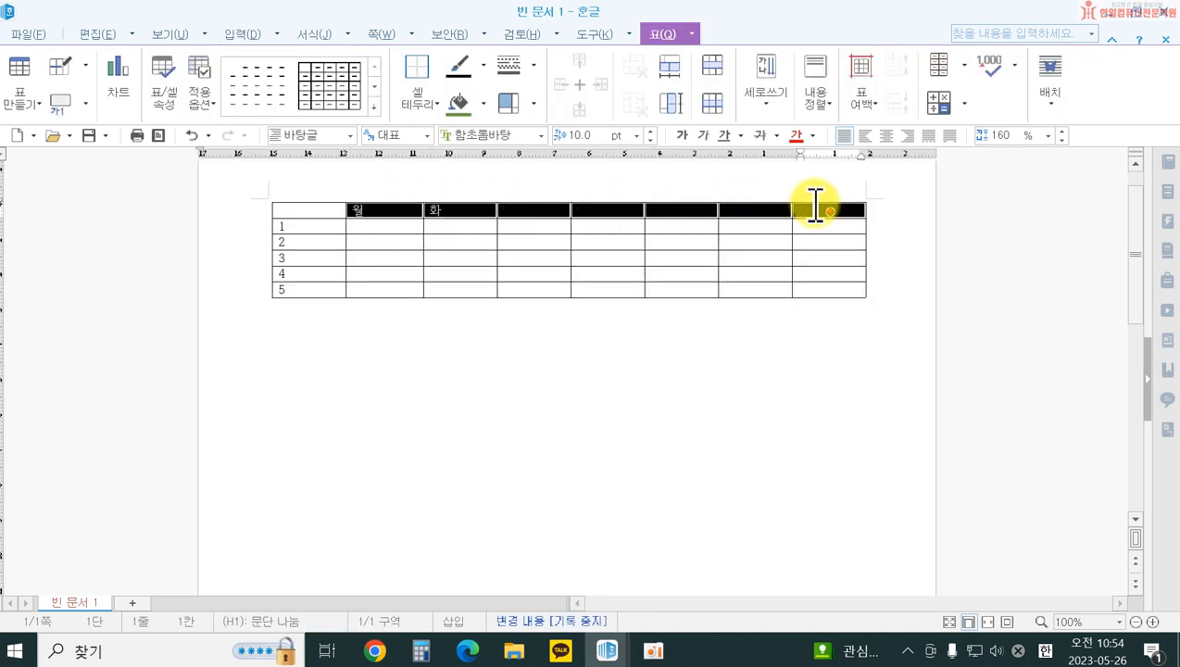
{"action": "key", "text": "a"}
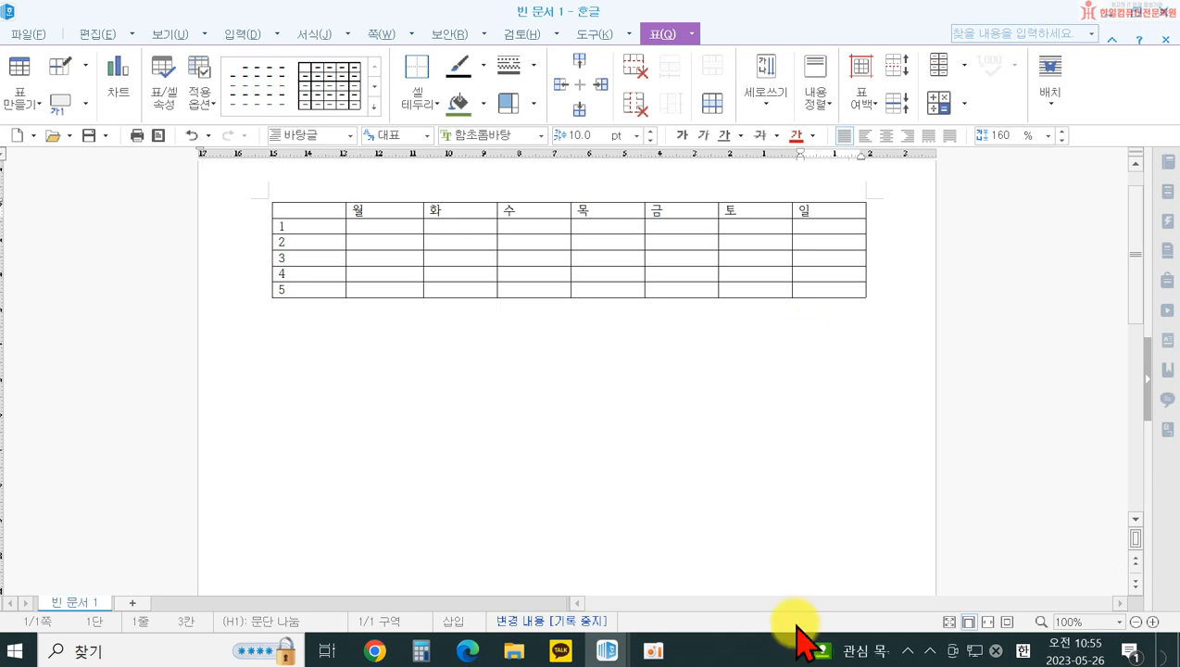
Step: Review the tips document's line on the auto fill (A) and merge cells (M) shortcuts
{"action": "left_click", "coordinate": [607, 650]}
{"action": "left_click", "coordinate": [597, 591]}
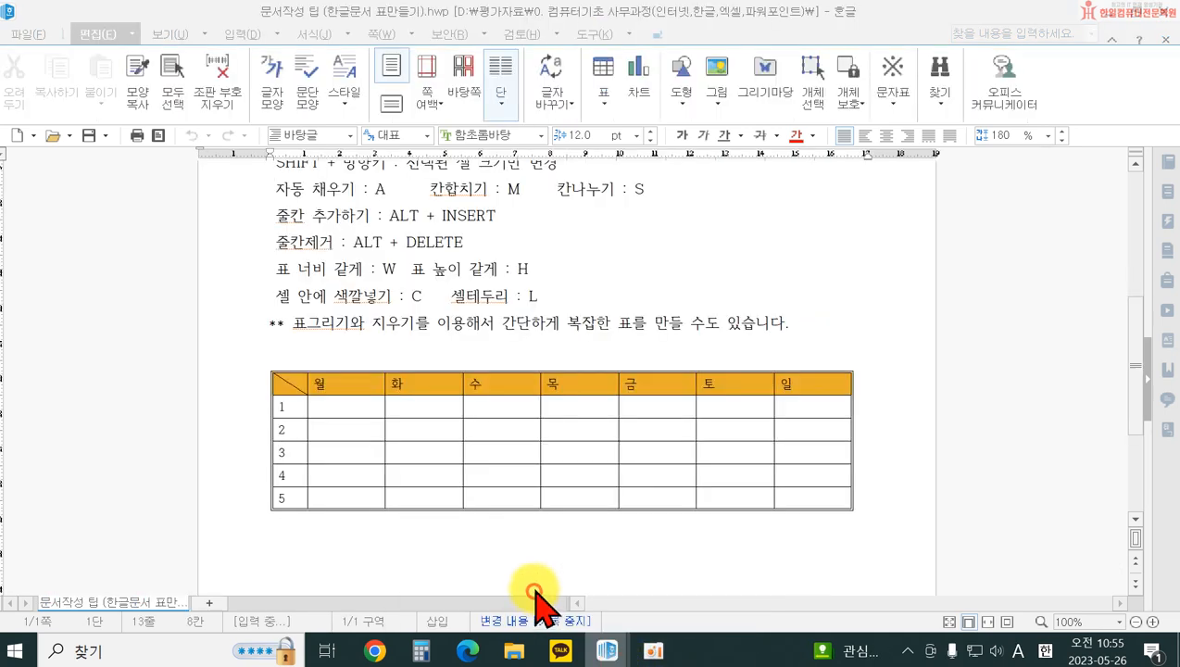
{"action": "scroll", "coordinate": [382, 283], "scroll_direction": "up", "scroll_amount": 1}
{"action": "double_click", "coordinate": [379, 246]}
{"action": "double_click", "coordinate": [514, 246]}
{"action": "key", "text": "Hangul_Hanja"}
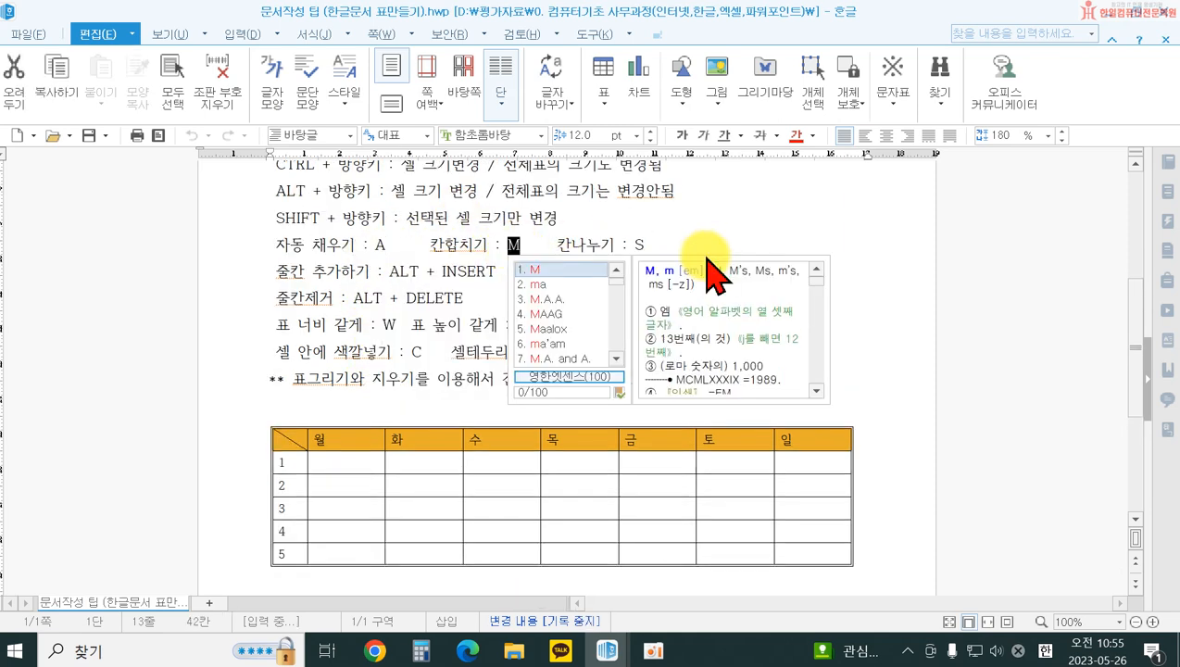
{"action": "left_click", "coordinate": [460, 248]}
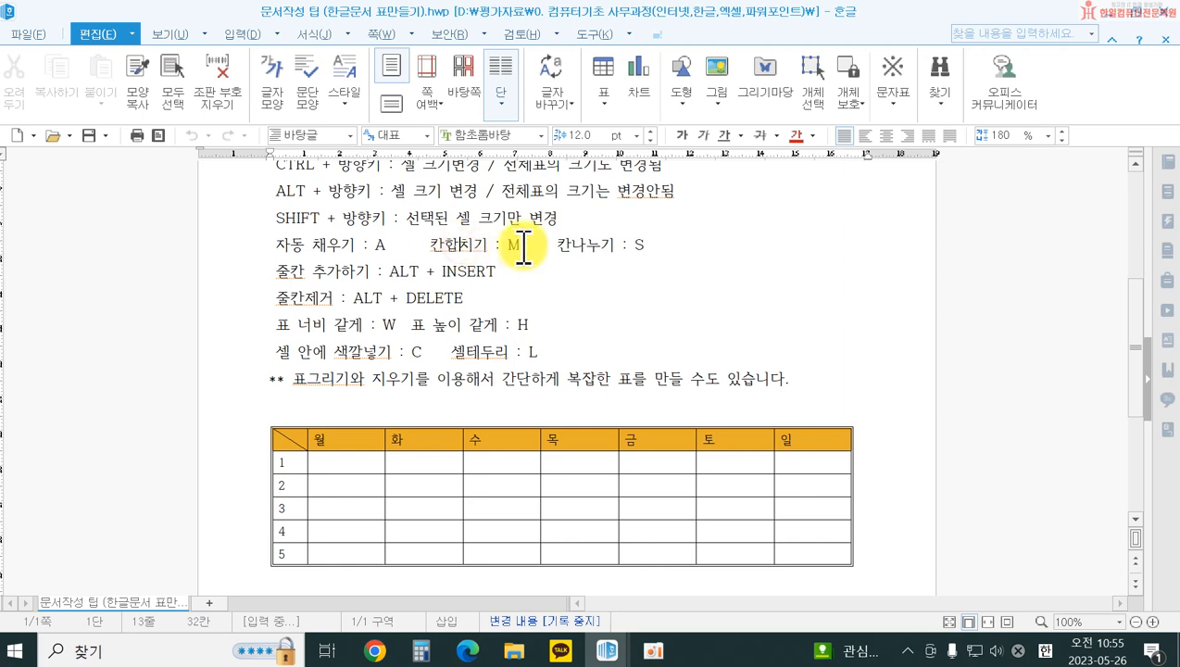
Step: Switch to the blank document and merge B2 with B3, and C2 with C3, under the 월 and 화 headings
{"action": "left_click", "coordinate": [620, 642]}
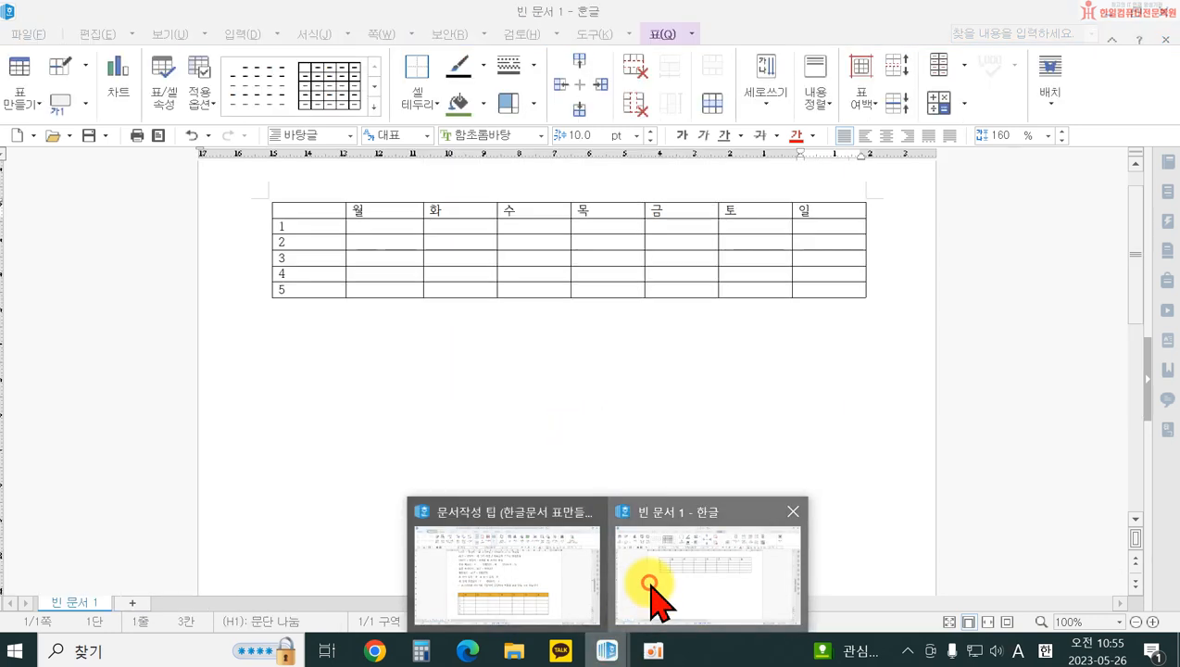
{"action": "left_click", "coordinate": [655, 577]}
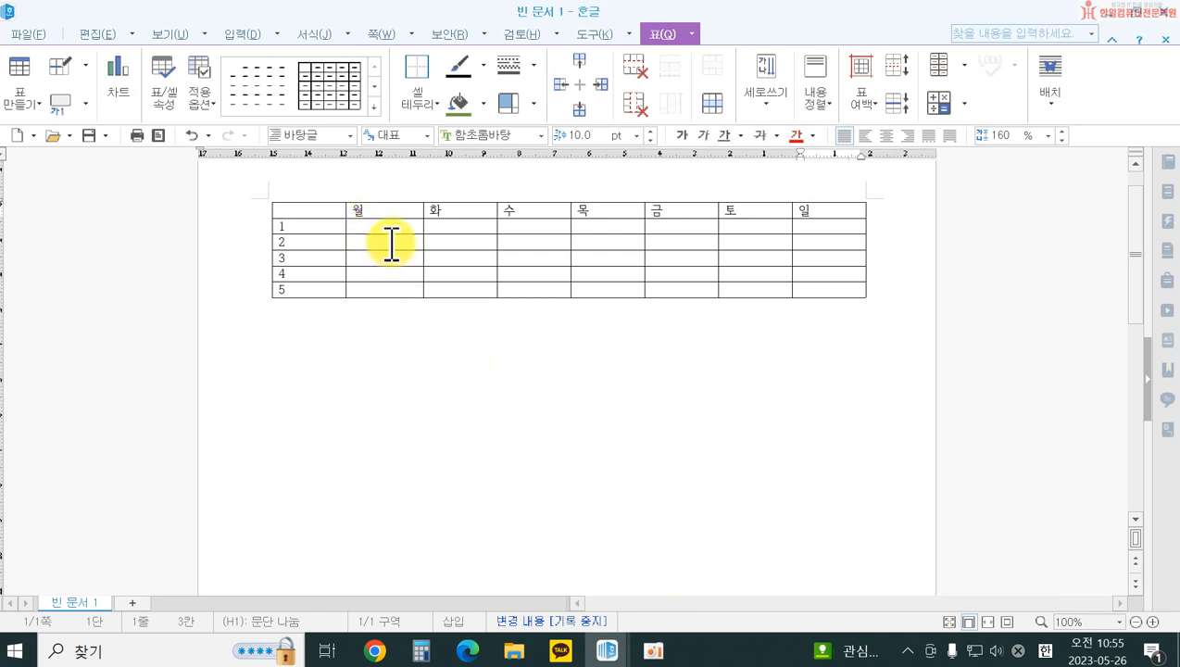
{"action": "left_click_drag", "start_coordinate": [390, 225], "coordinate": [393, 244]}
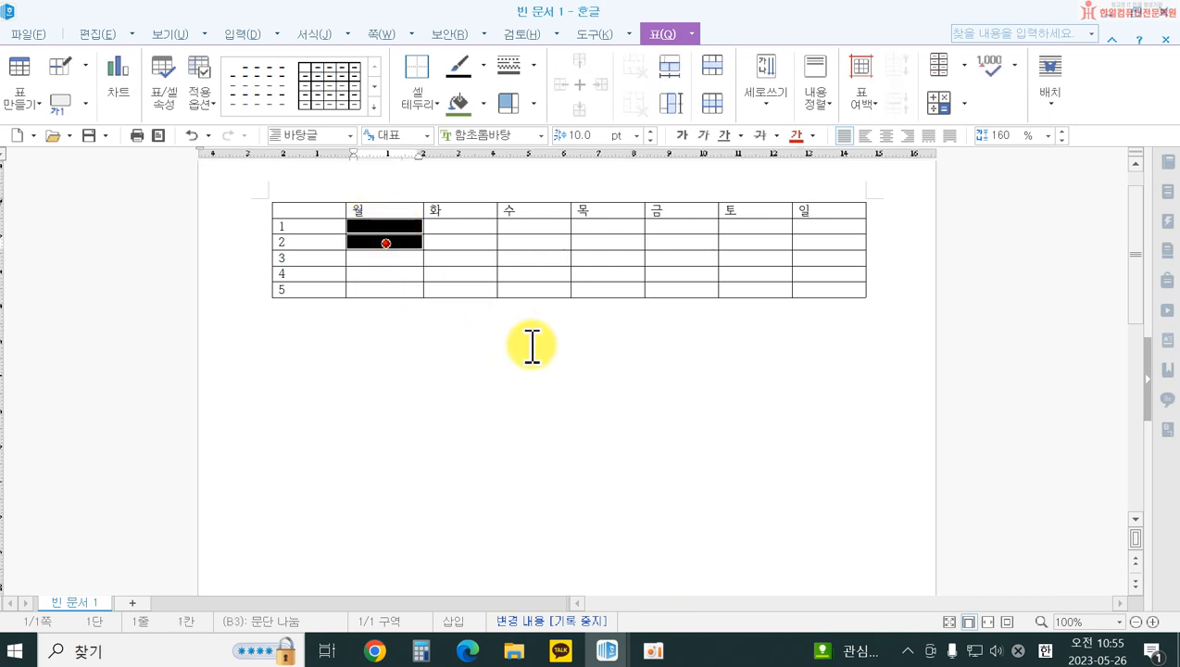
{"action": "key", "text": "m"}
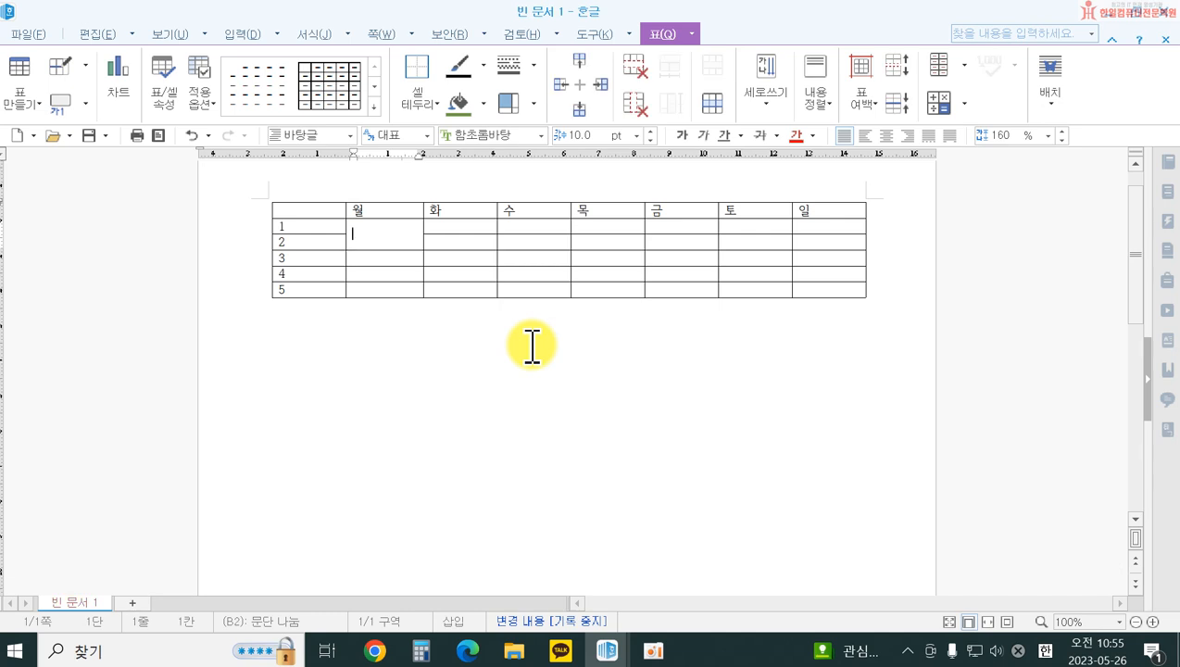
{"action": "left_click_drag", "start_coordinate": [453, 226], "coordinate": [453, 241]}
{"action": "key", "text": "m"}
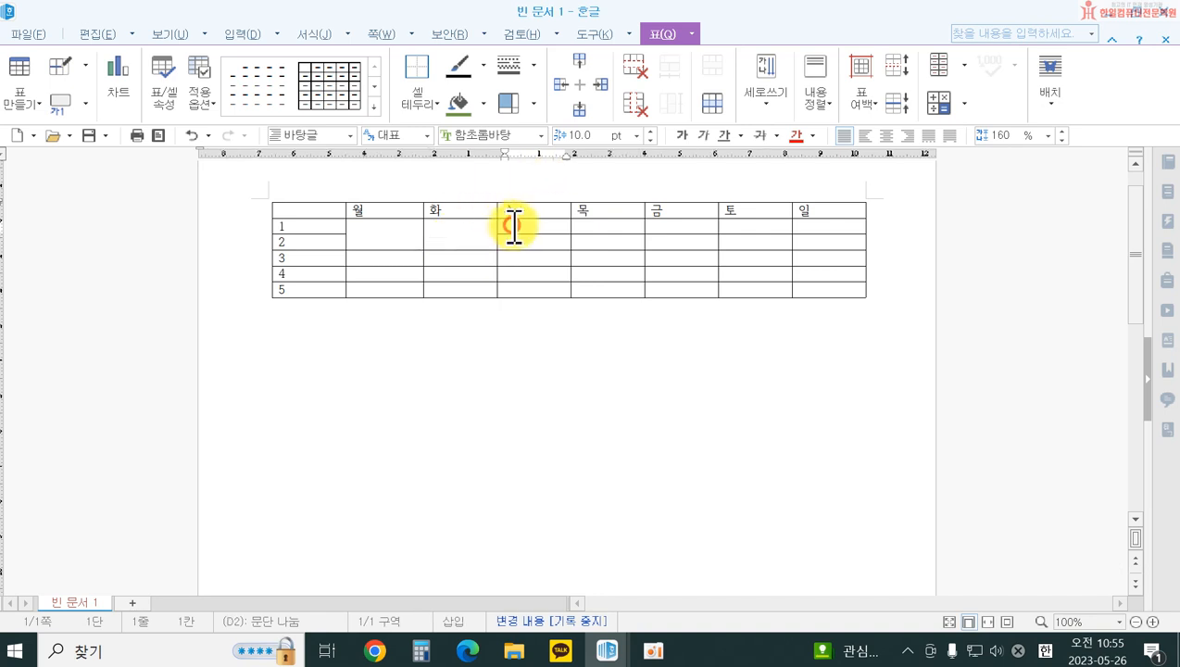
{"action": "left_click_drag", "start_coordinate": [514, 229], "coordinate": [519, 238]}
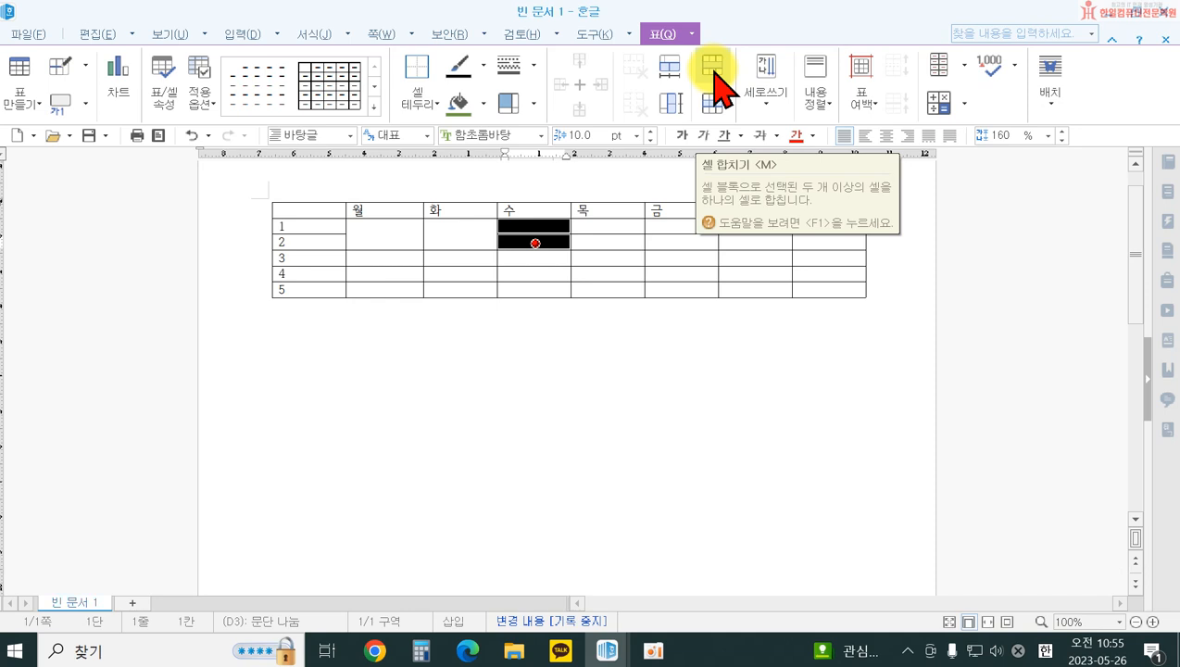
{"action": "left_click_drag", "start_coordinate": [408, 242], "coordinate": [475, 246]}
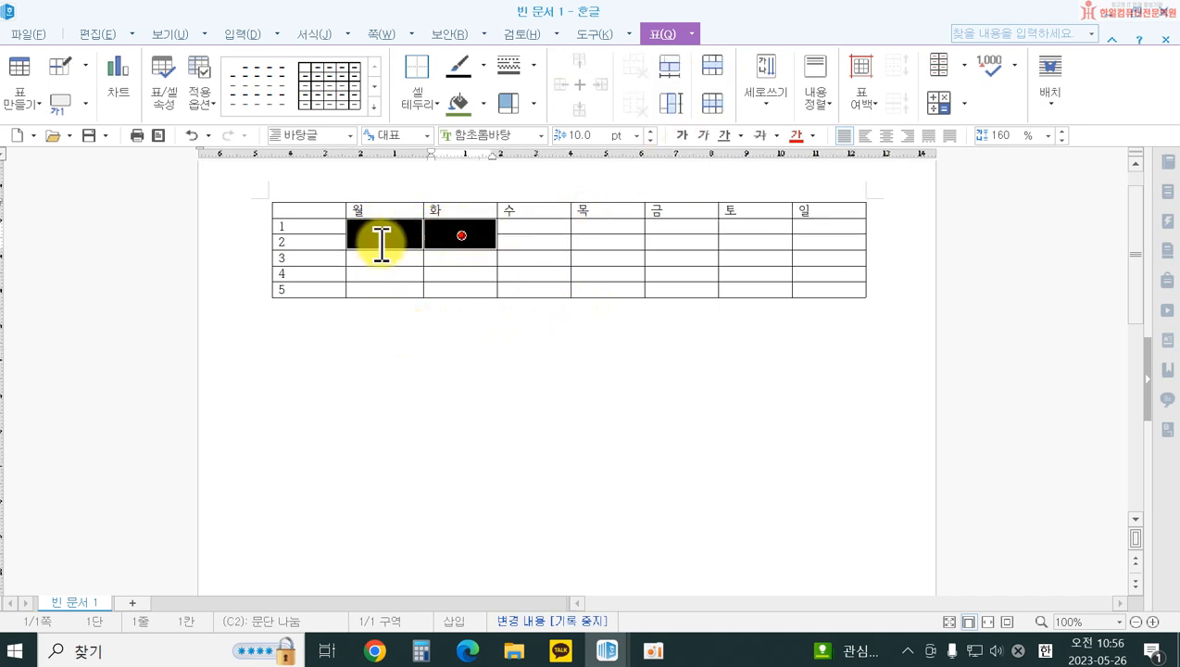
{"action": "left_click", "coordinate": [472, 446]}
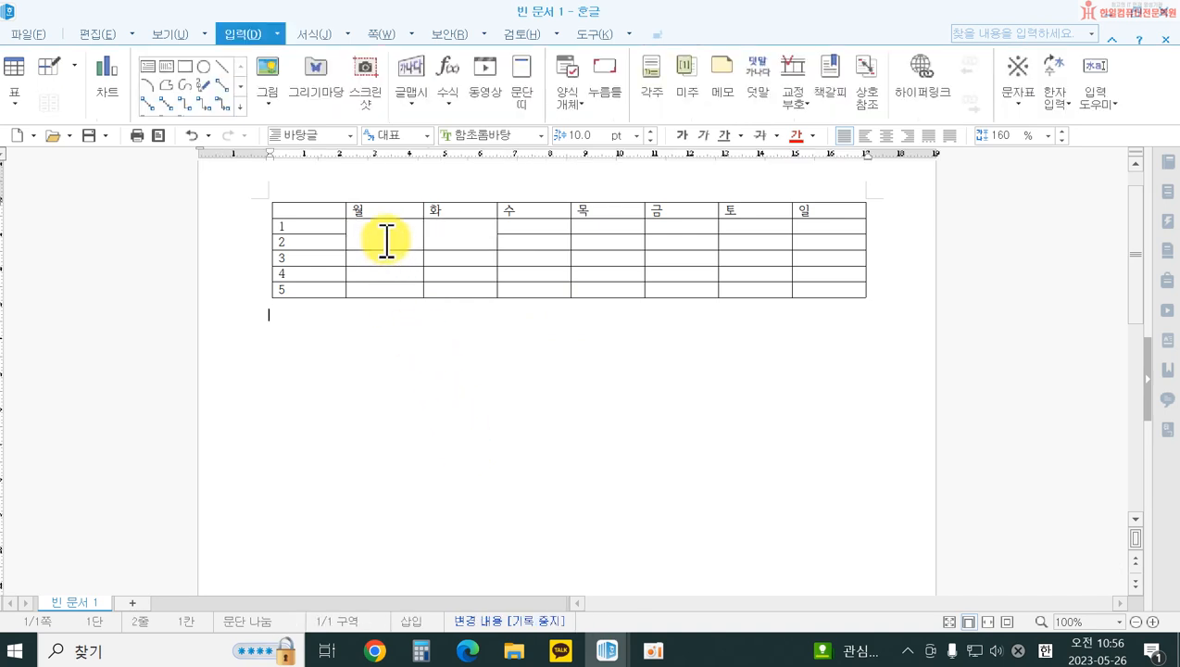
Step: Split the merged cell under 월 into 2 rows
{"action": "left_click", "coordinate": [386, 241]}
{"action": "left_click_drag", "start_coordinate": [386, 241], "coordinate": [399, 262]}
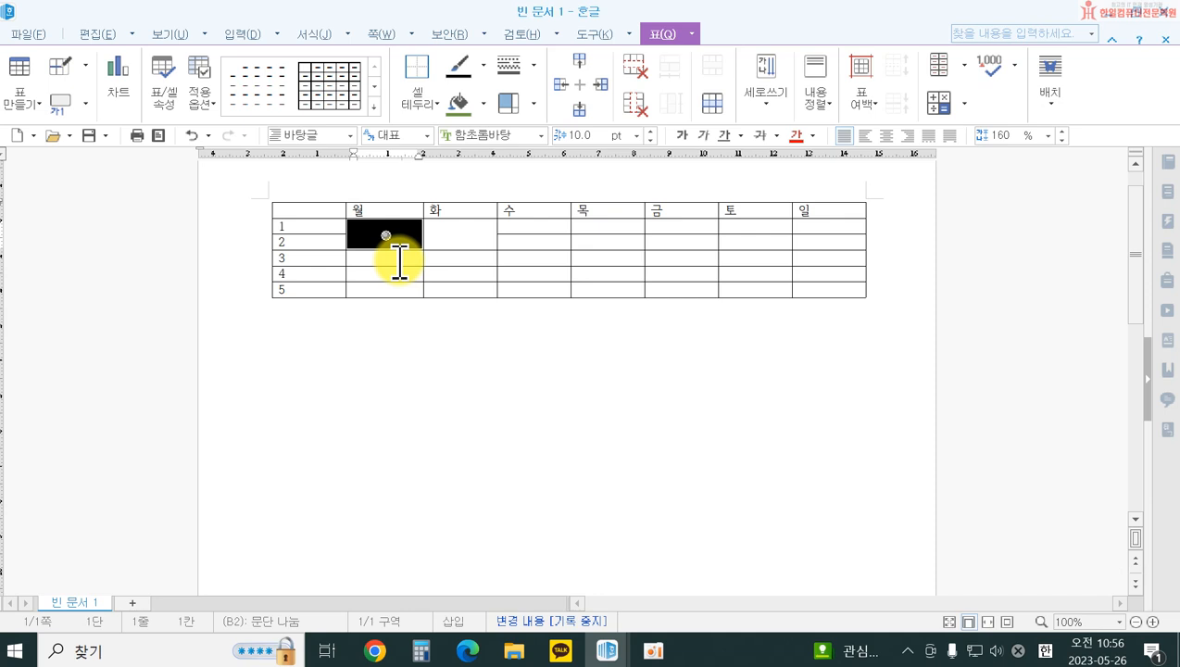
{"action": "key", "text": "s"}
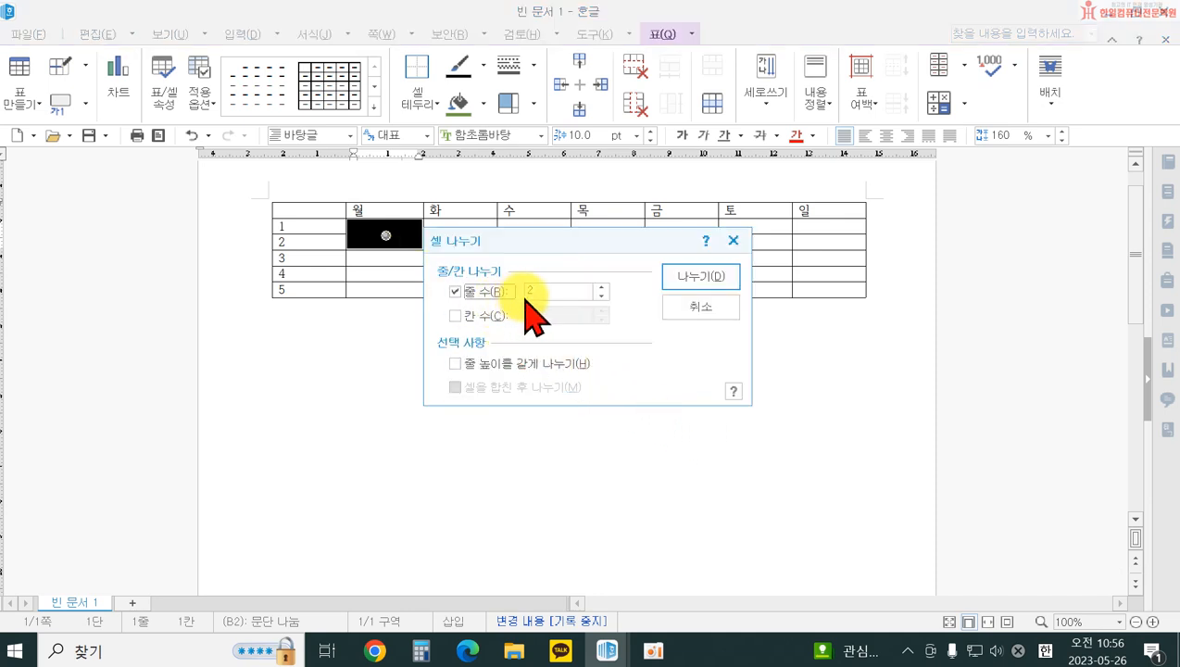
{"action": "left_click", "coordinate": [709, 277]}
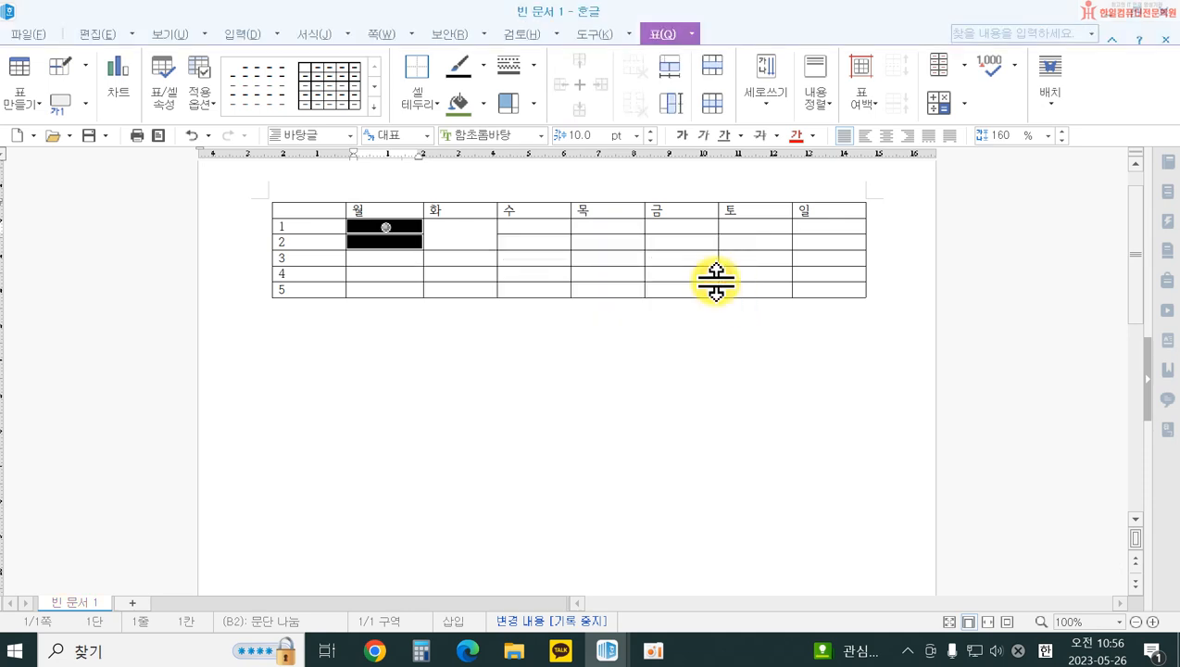
Step: Split the merged cell under 화 into 2 rows and leave the table
{"action": "left_click", "coordinate": [466, 234]}
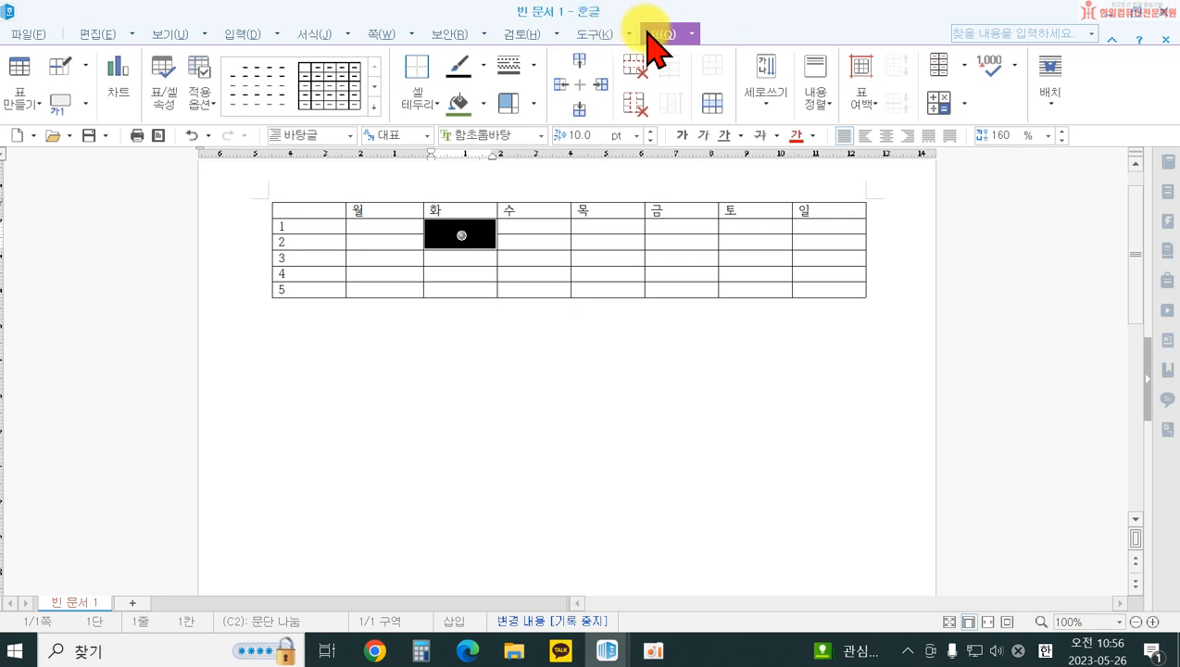
{"action": "left_click", "coordinate": [714, 100]}
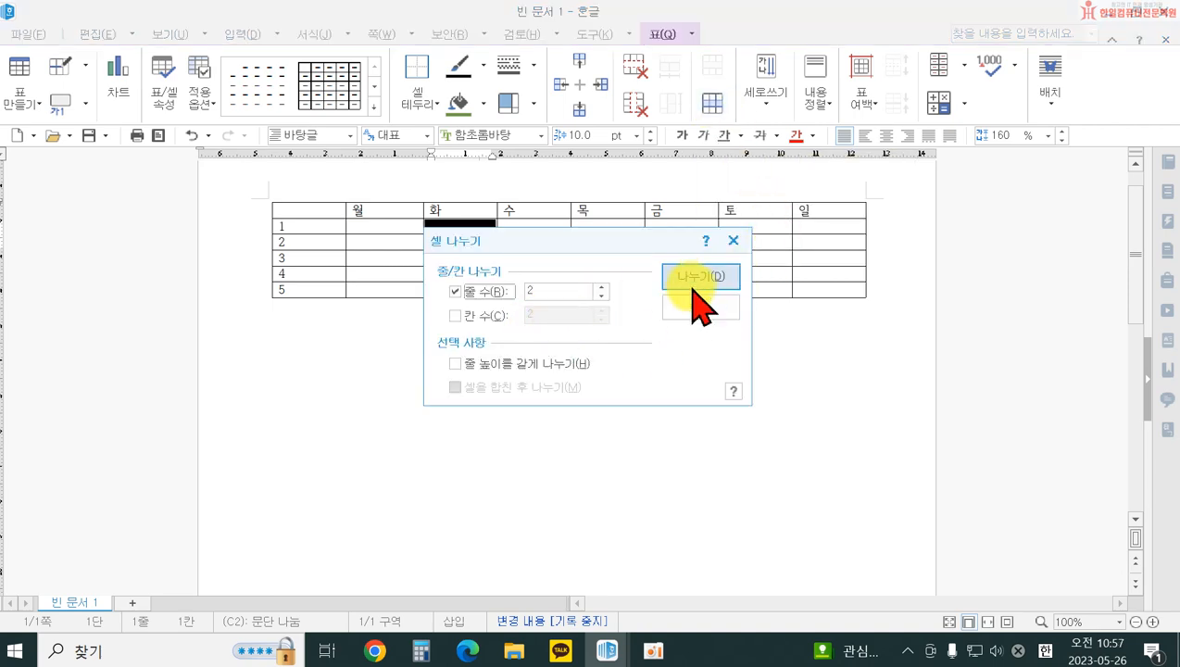
{"action": "left_click", "coordinate": [696, 278]}
{"action": "left_click", "coordinate": [701, 398]}
Step: Switch to the tips document and highlight its line on adding rows and columns (줄칸 추가하기)
{"action": "mouse_move", "coordinate": [604, 649]}
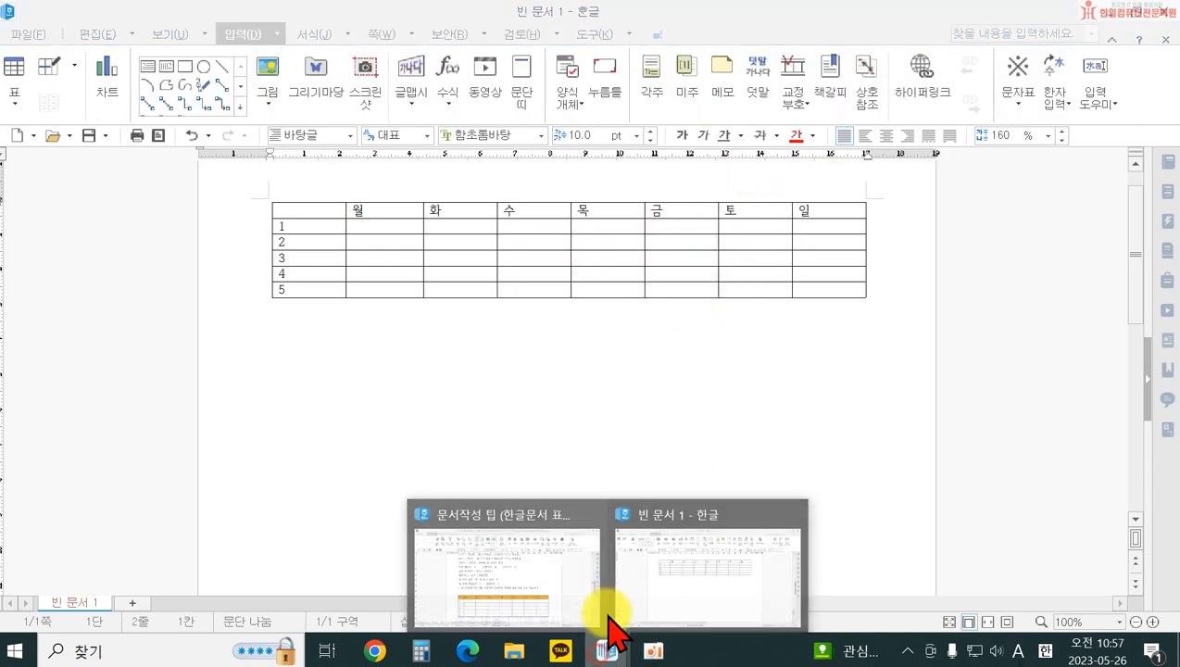
{"action": "left_click", "coordinate": [517, 582]}
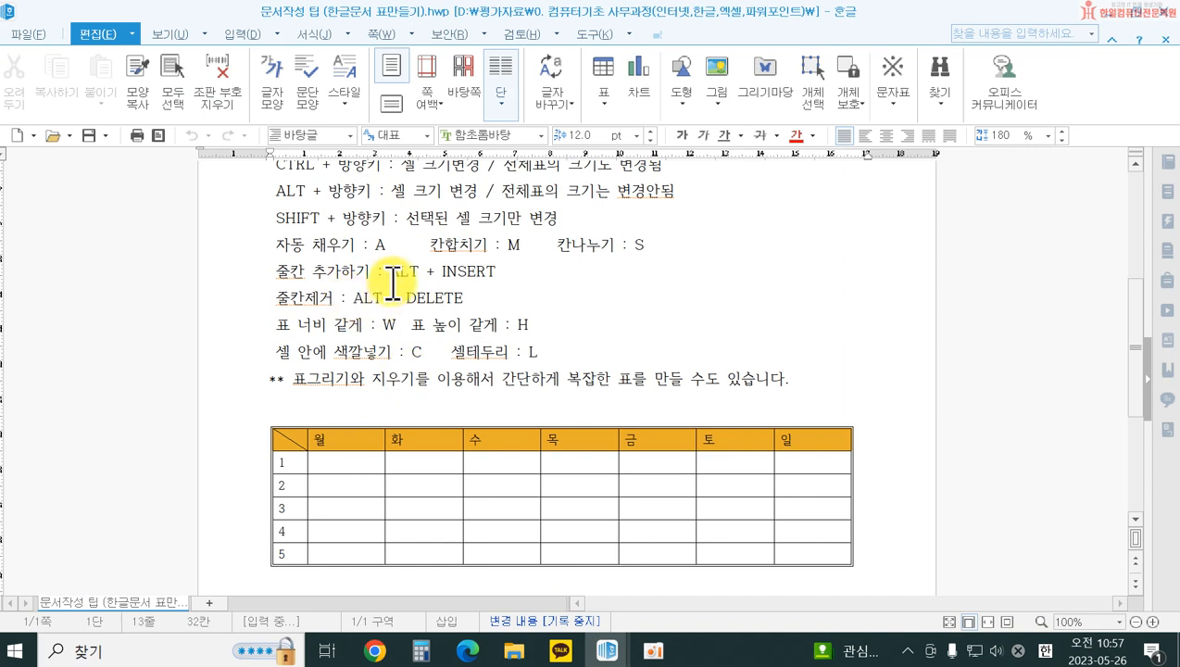
{"action": "left_click_drag", "start_coordinate": [274, 275], "coordinate": [510, 277]}
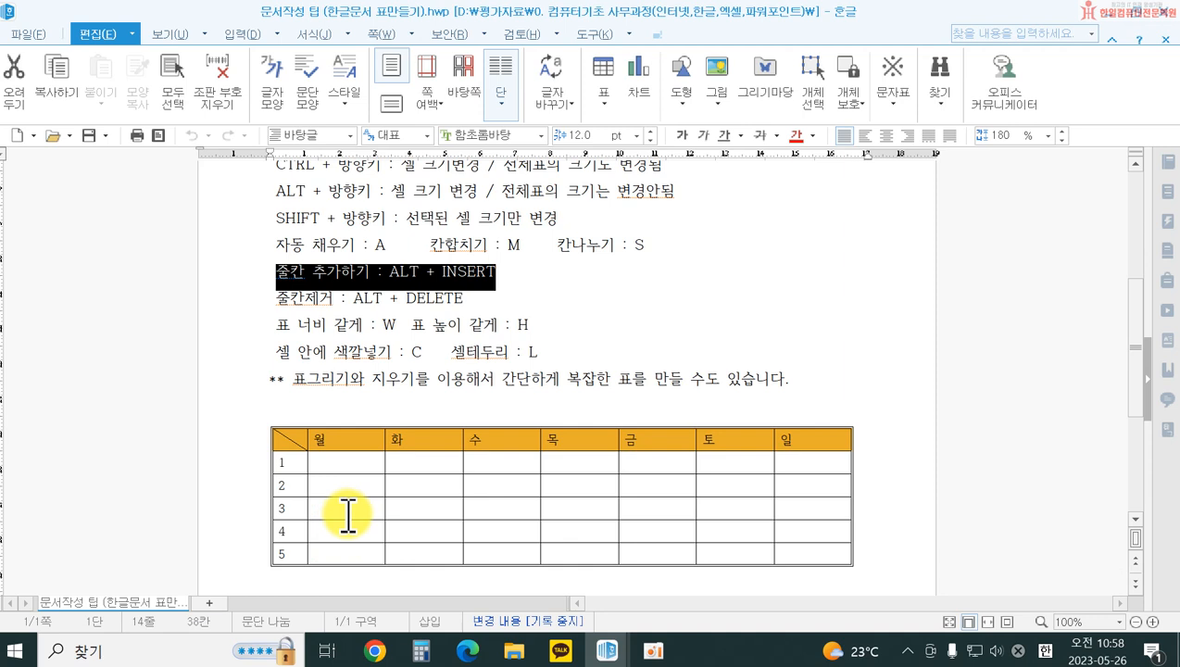
Step: In the blank document's table, add 5 rows below the row numbered 3
{"action": "mouse_move", "coordinate": [622, 657]}
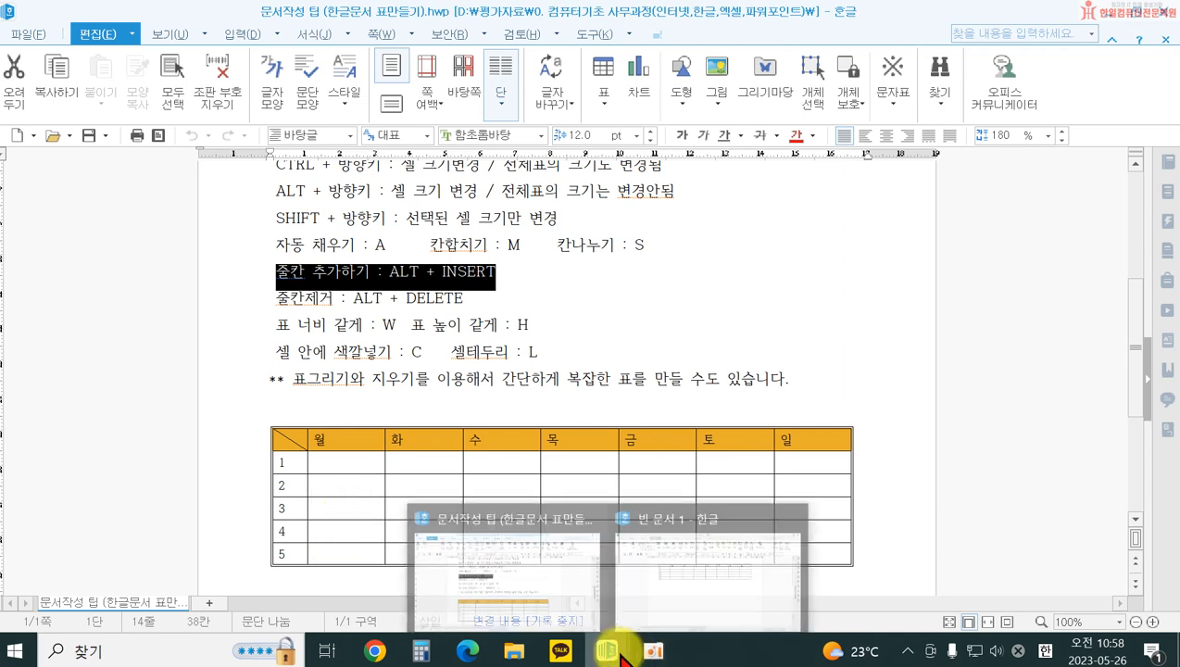
{"action": "left_click", "coordinate": [675, 584]}
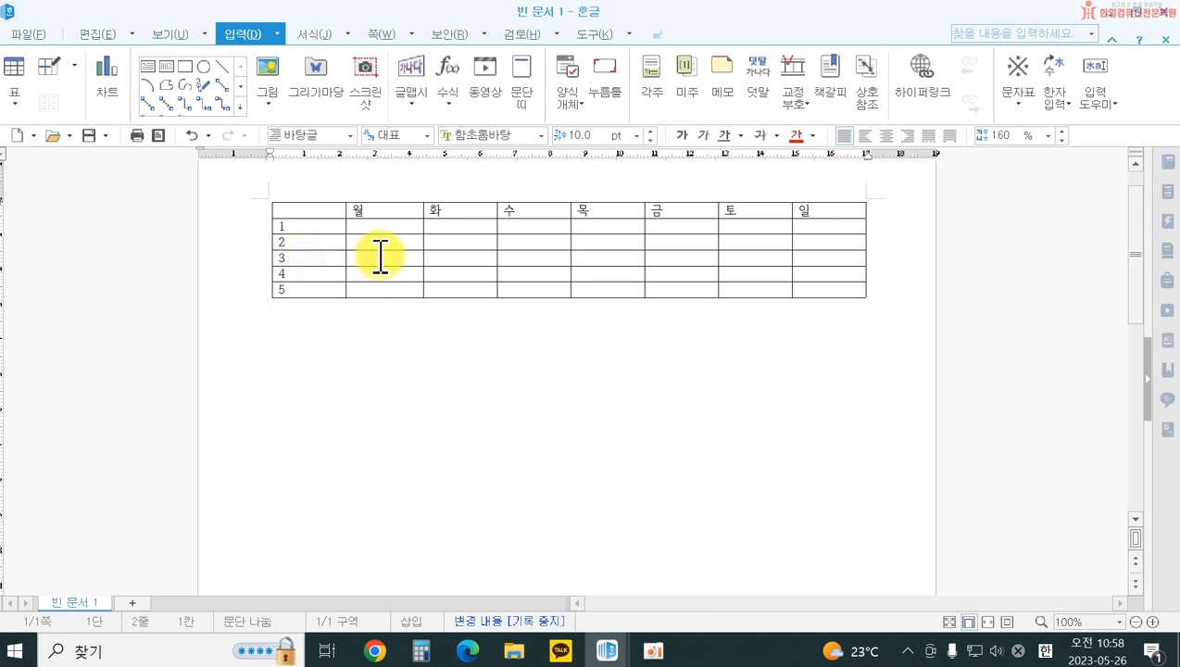
{"action": "left_click", "coordinate": [312, 258]}
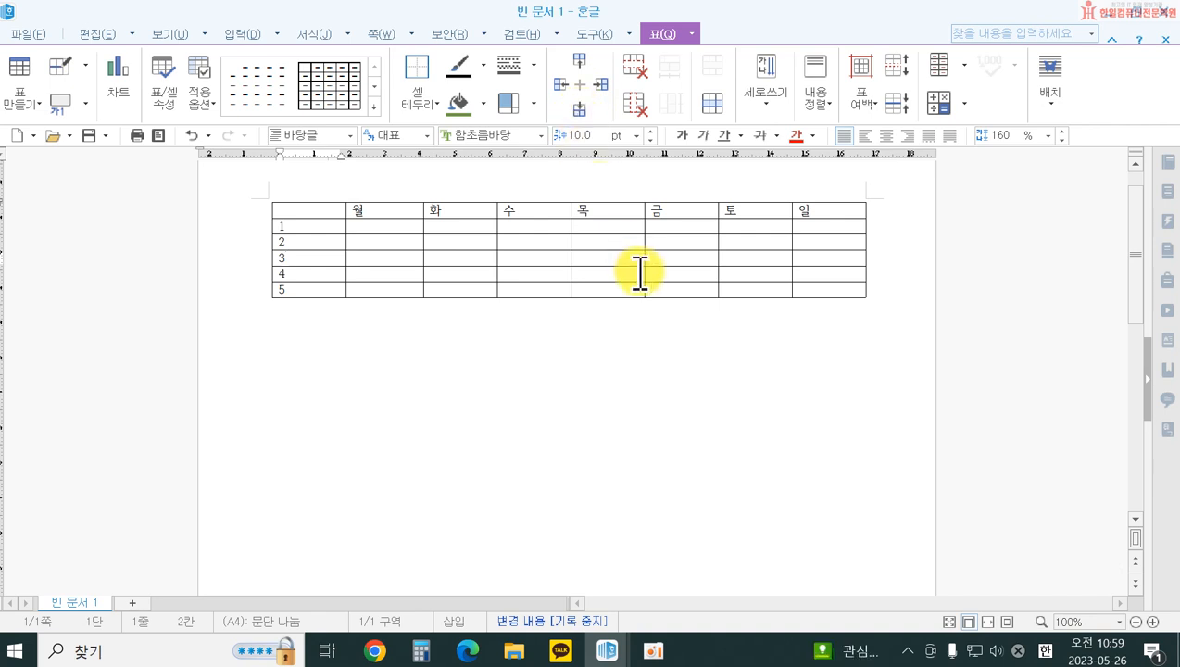
{"action": "key", "text": "alt+Insert"}
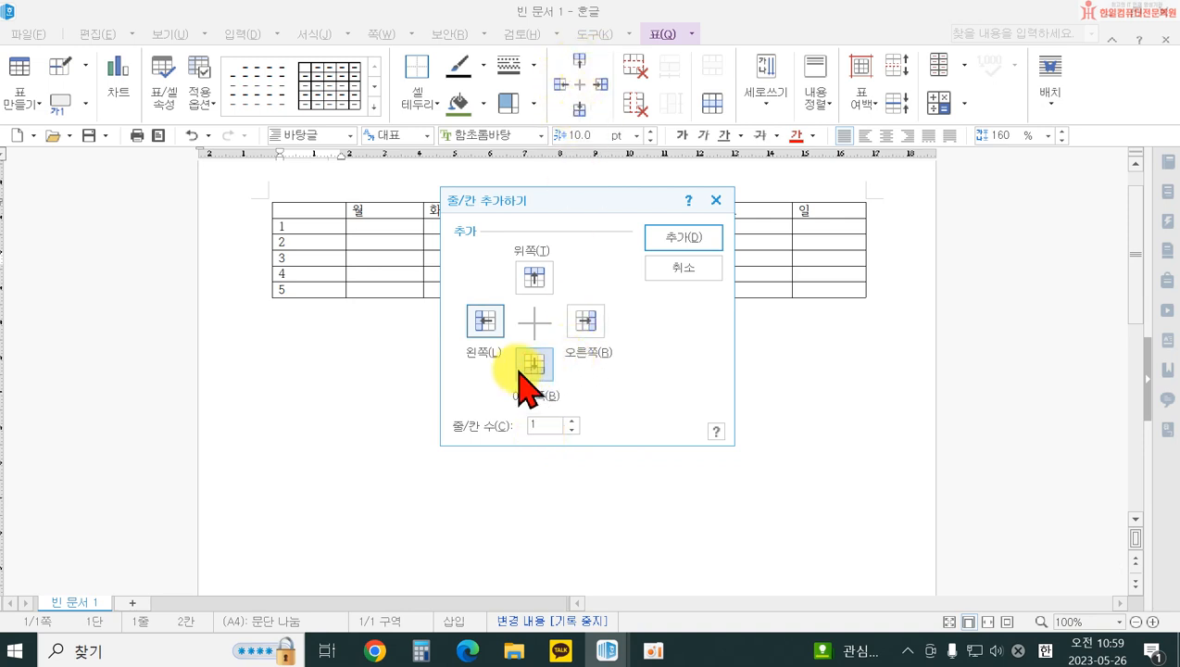
{"action": "left_click", "coordinate": [571, 420]}
{"action": "left_click", "coordinate": [572, 421]}
{"action": "left_click", "coordinate": [572, 421]}
{"action": "left_click", "coordinate": [571, 420]}
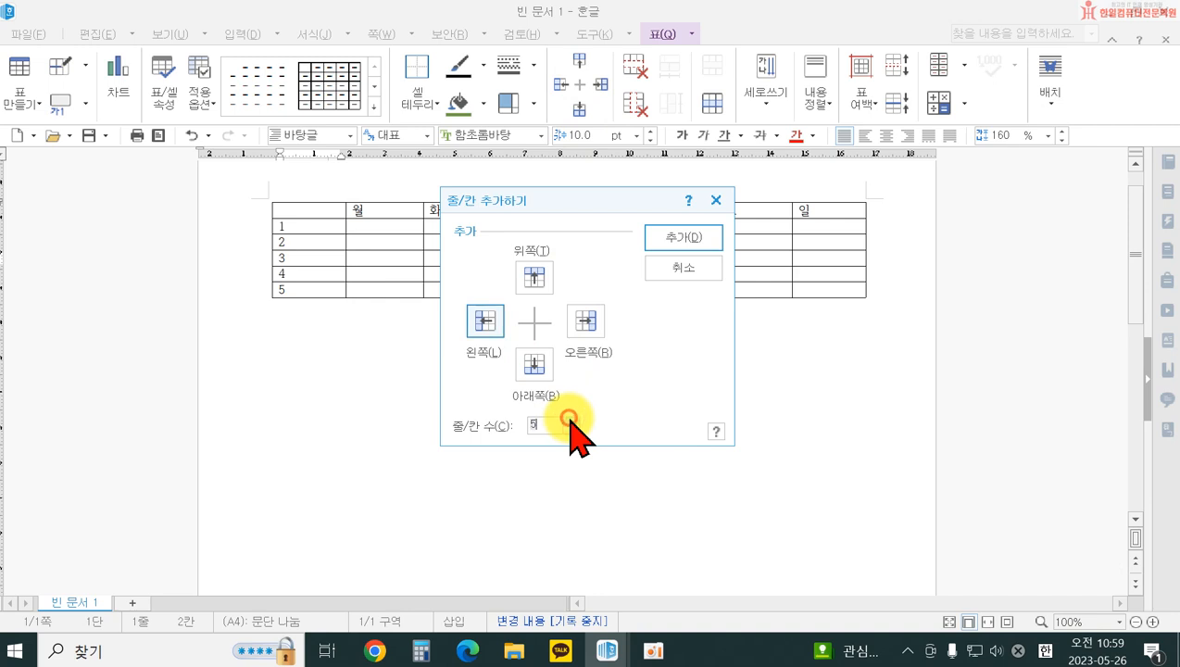
{"action": "left_click", "coordinate": [541, 375]}
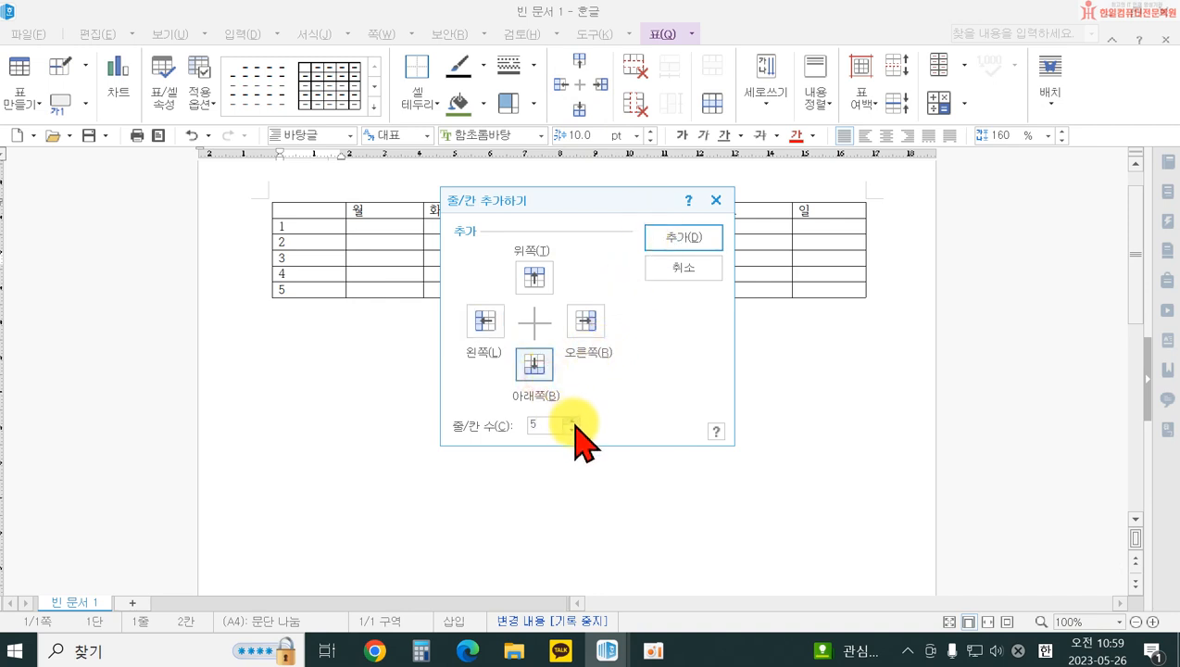
{"action": "left_click", "coordinate": [673, 236]}
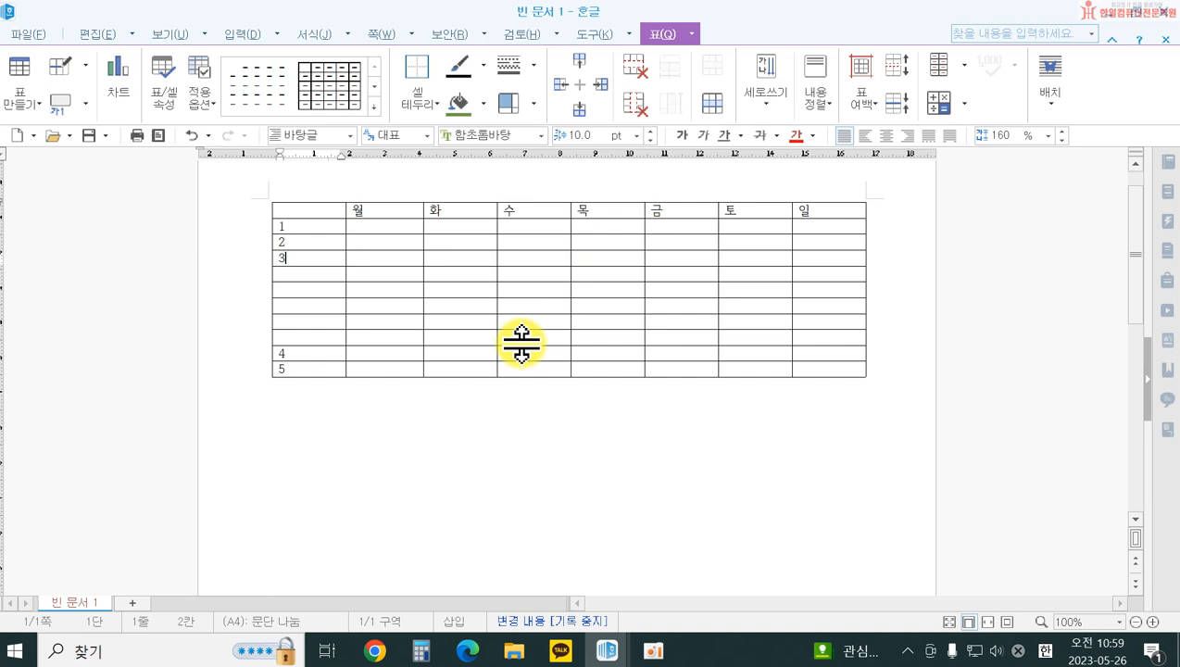
Step: Add one more row directly below the row numbered 3, using the single-row insertion command
{"action": "key", "text": "alt+Insert"}
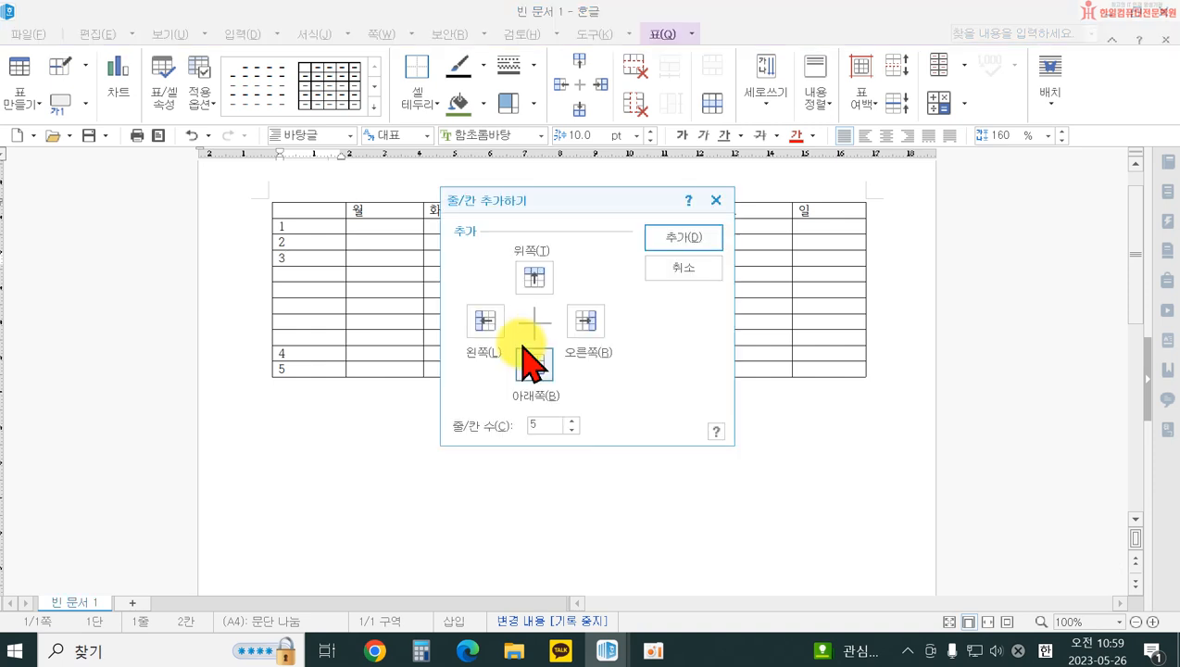
{"action": "left_click", "coordinate": [698, 264]}
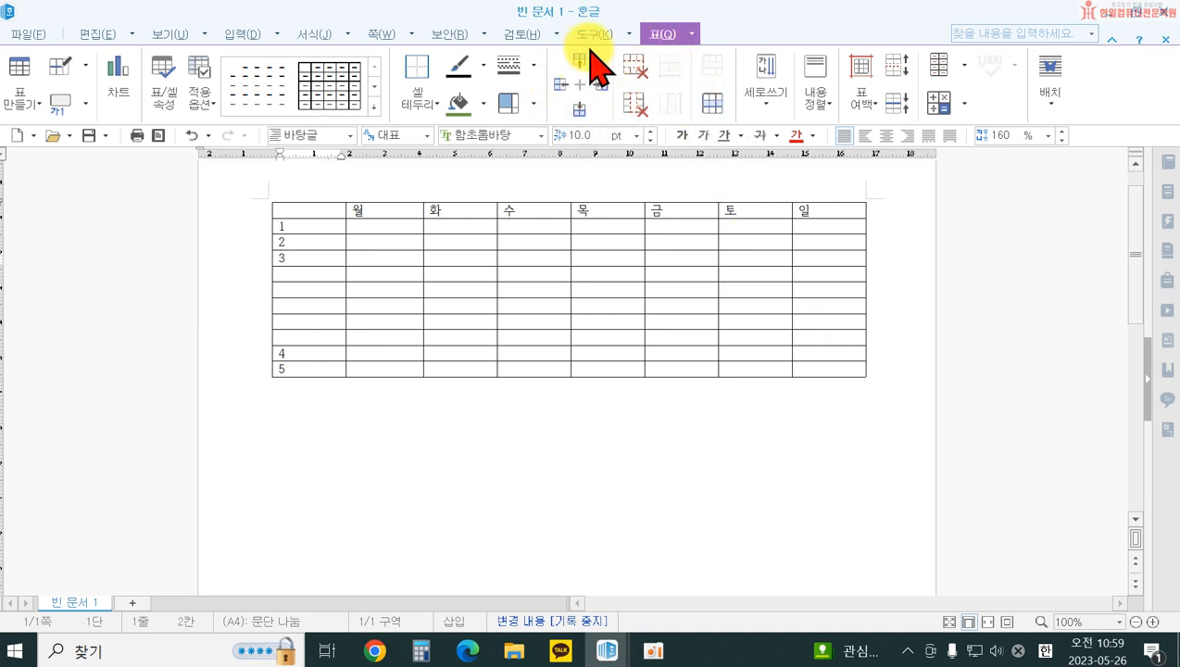
{"action": "left_click", "coordinate": [582, 113]}
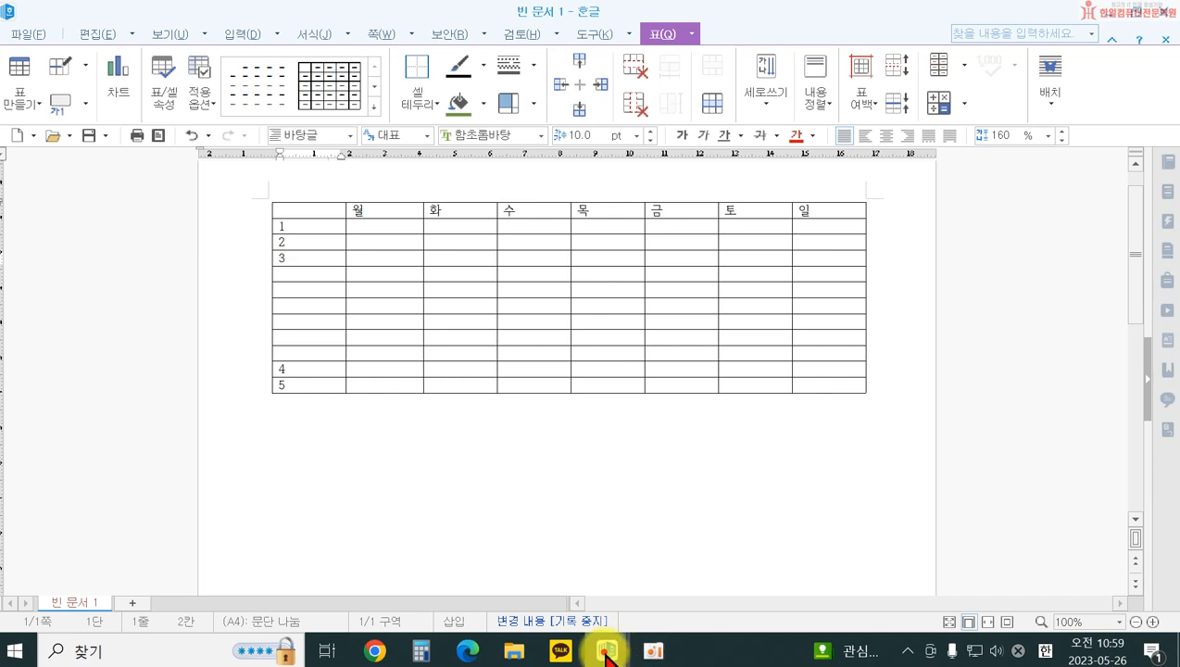
Step: Highlight the tips document's line on removing rows and columns (줄칸제거) and return to the blank document
{"action": "mouse_move", "coordinate": [607, 648]}
{"action": "left_click", "coordinate": [534, 503]}
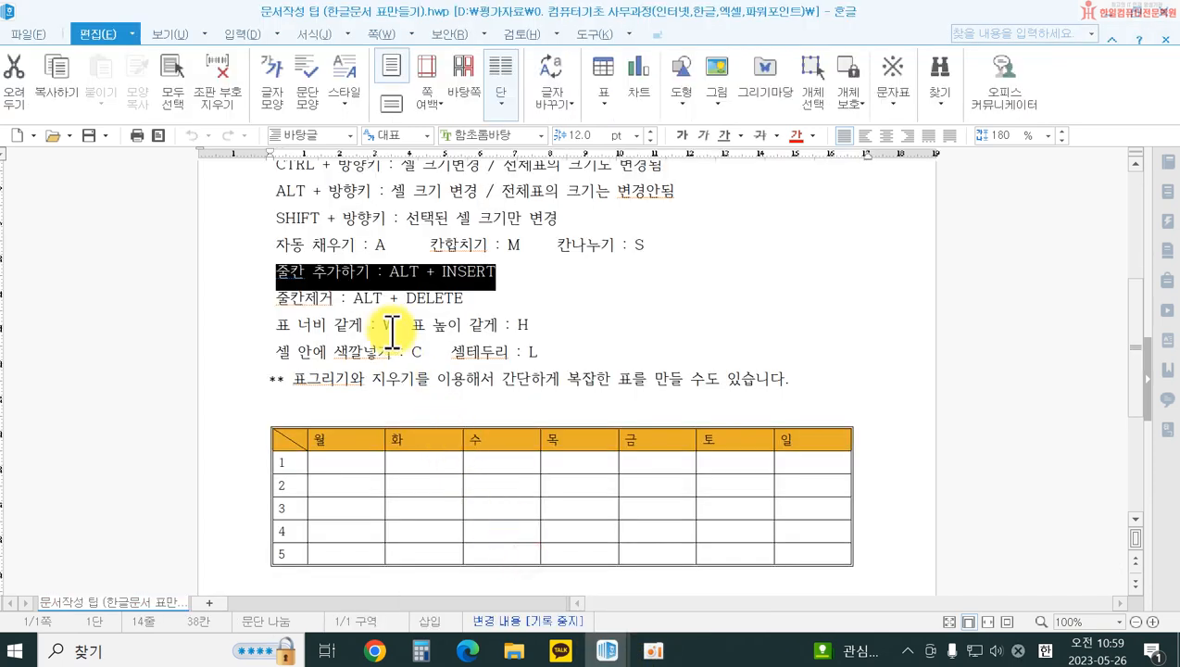
{"action": "left_click_drag", "start_coordinate": [291, 298], "coordinate": [470, 298]}
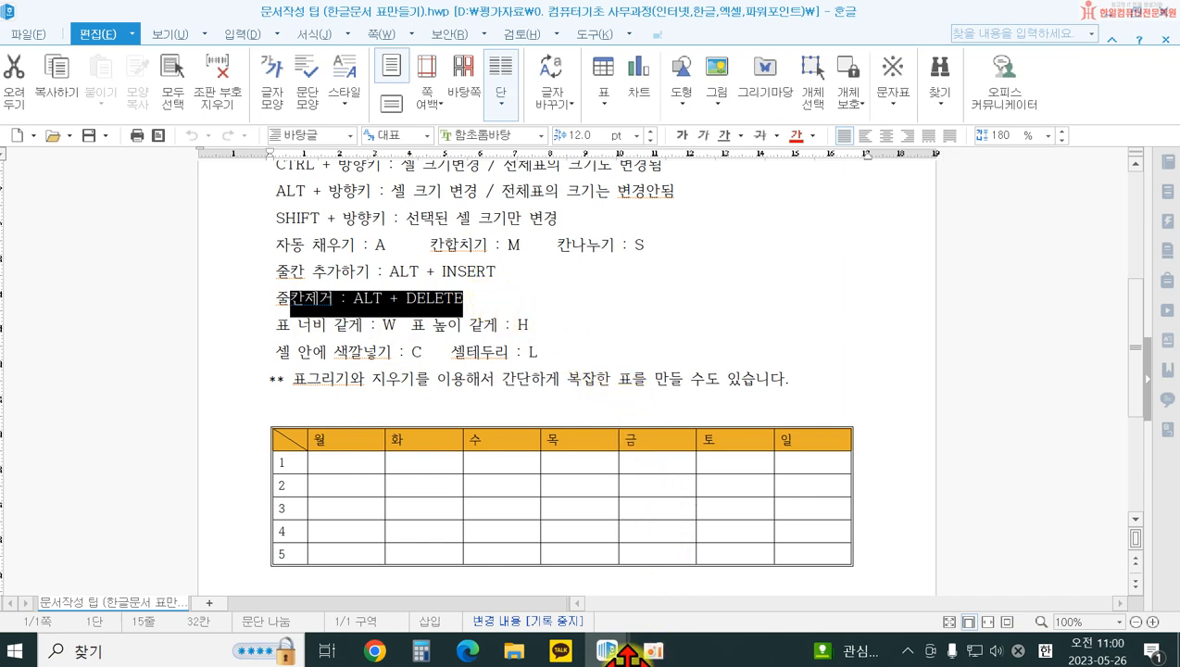
{"action": "mouse_move", "coordinate": [627, 654]}
{"action": "left_click", "coordinate": [658, 496]}
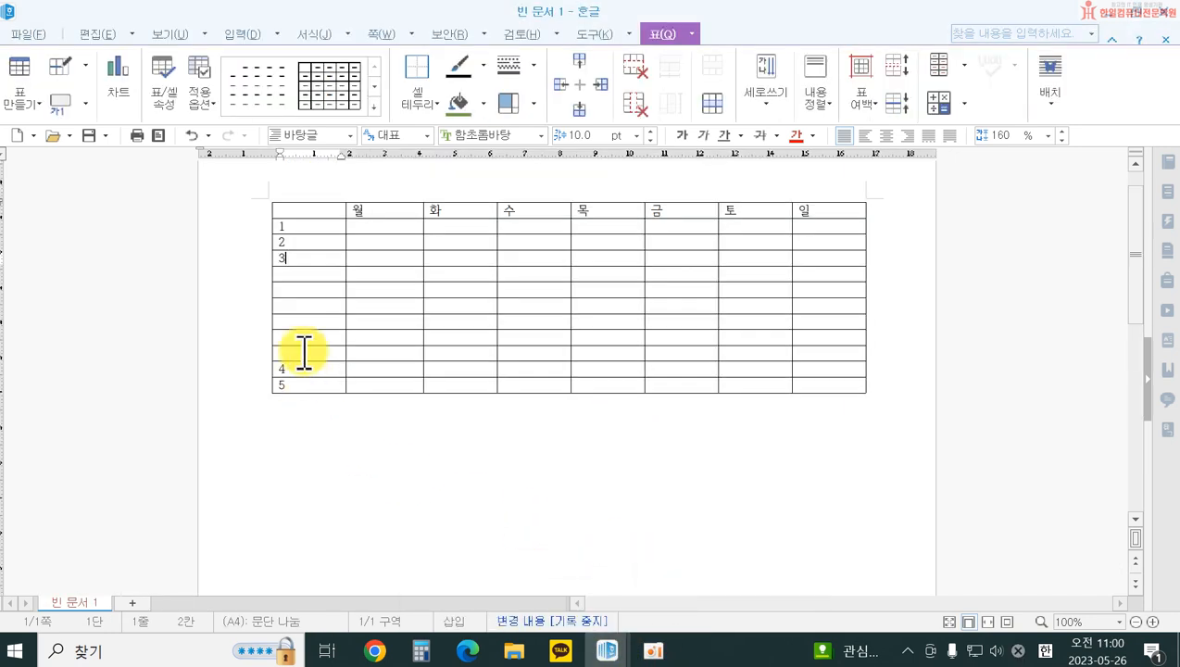
{"action": "left_click", "coordinate": [311, 273]}
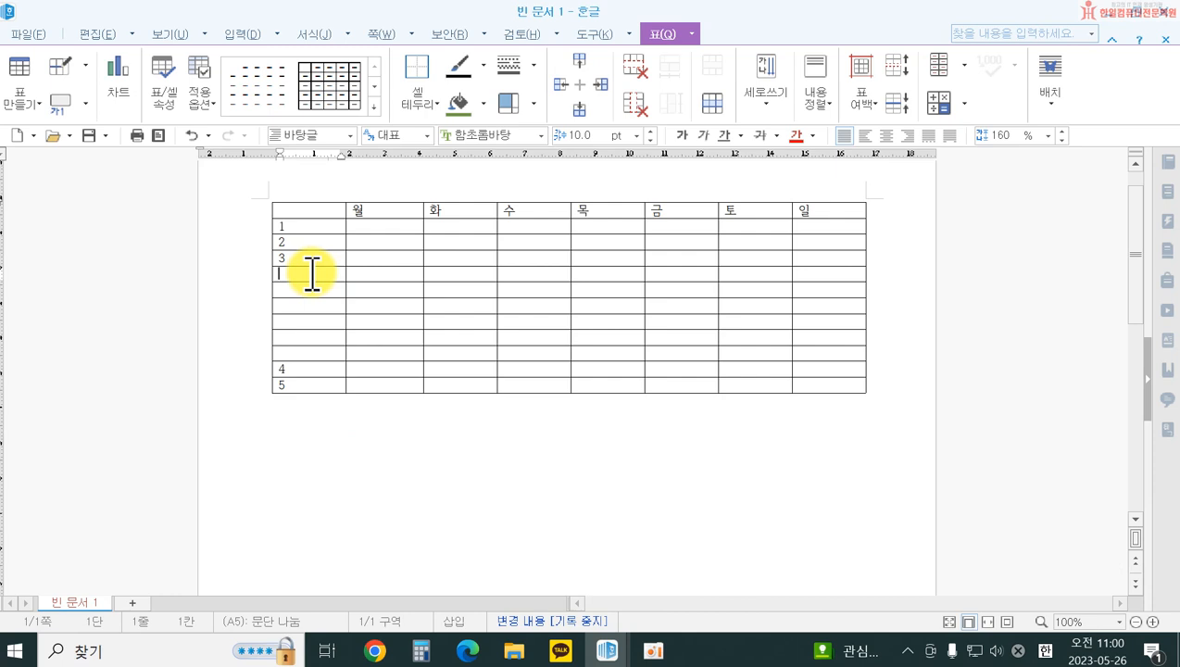
{"action": "key", "text": "alt+Delete"}
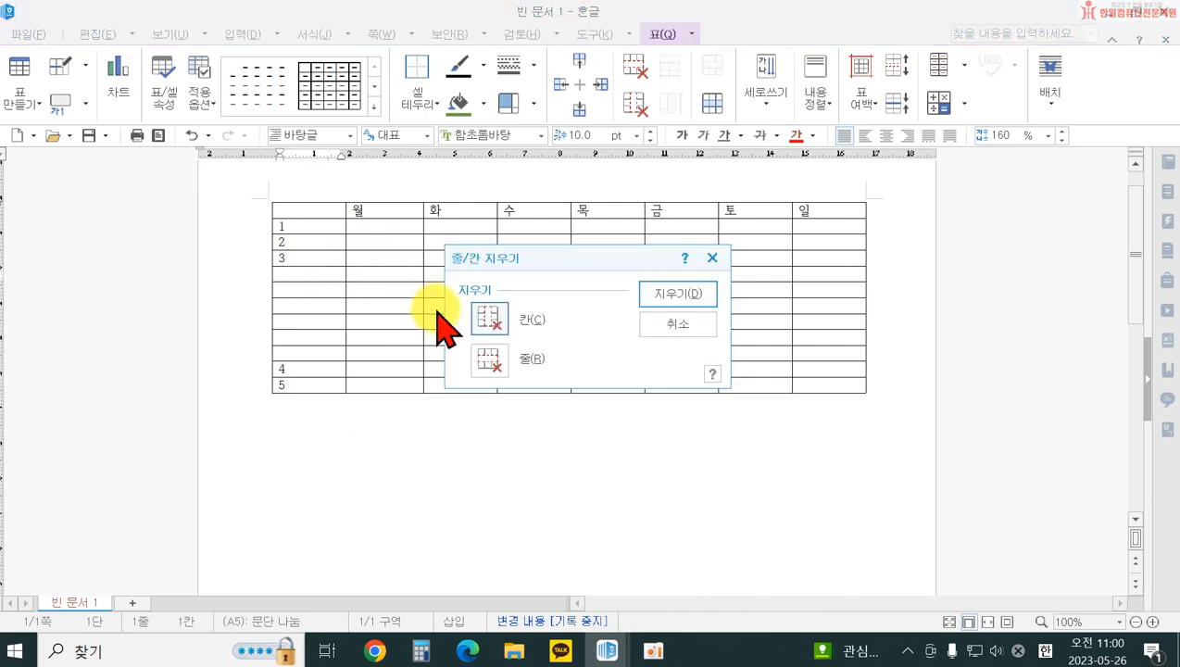
{"action": "left_click", "coordinate": [706, 325]}
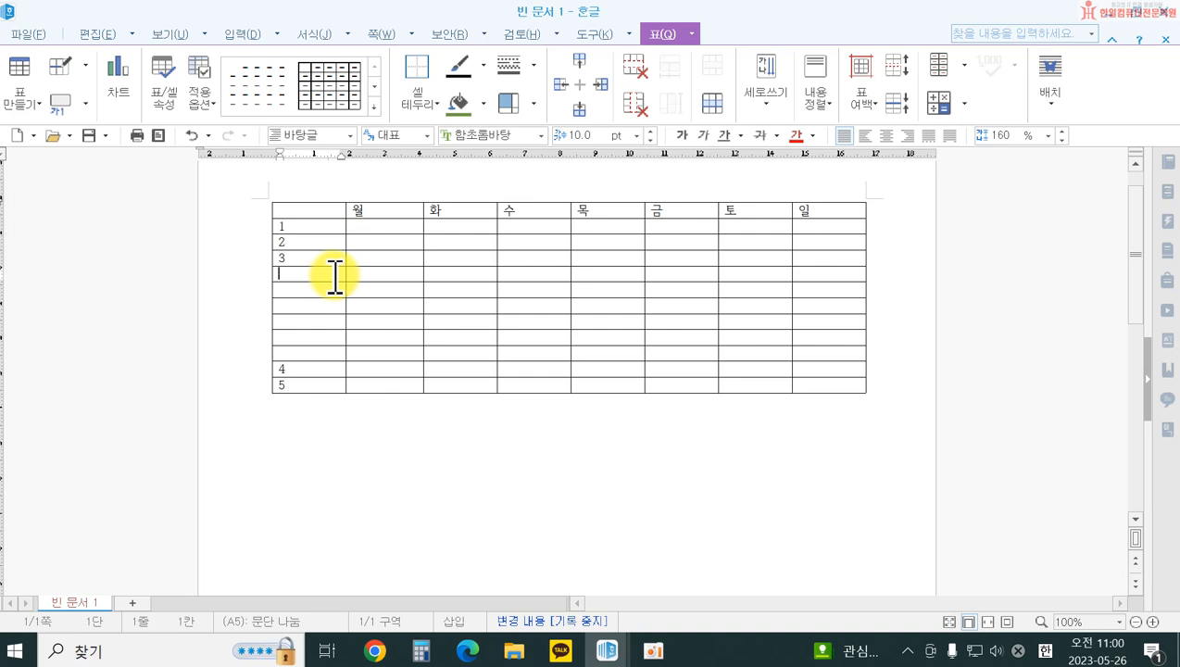
{"action": "left_click_drag", "start_coordinate": [336, 276], "coordinate": [246, 353]}
{"action": "left_click", "coordinate": [457, 522]}
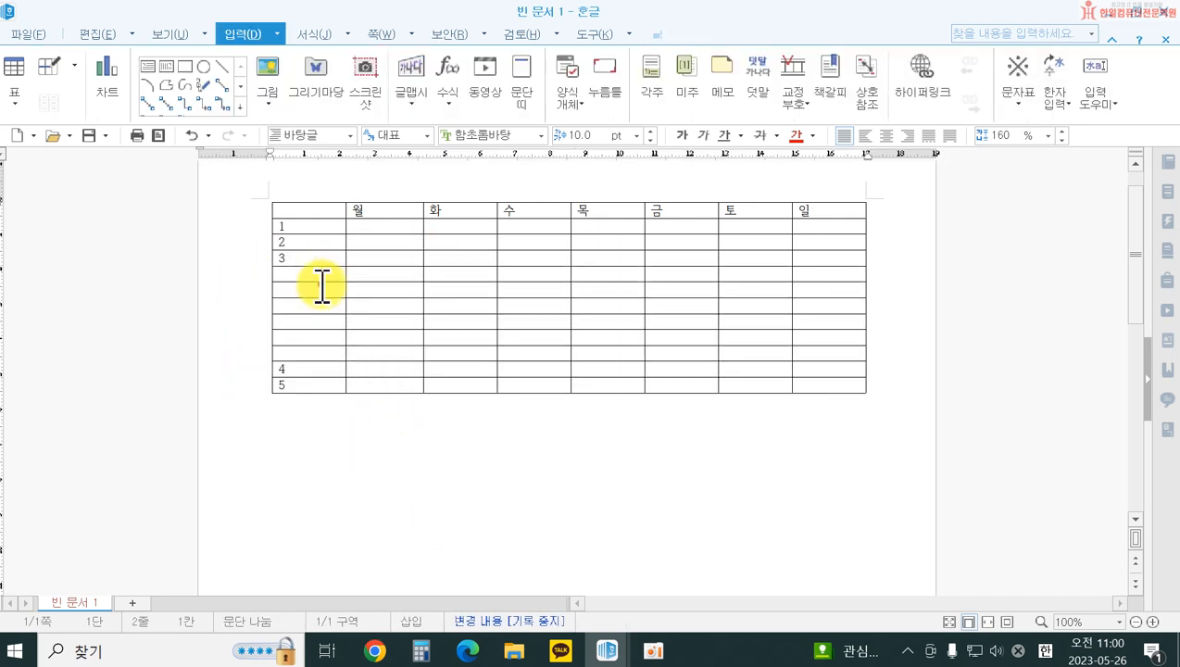
Step: Delete the first blank row below the row numbered 3, using the row/column removal command with the row (줄) option
{"action": "left_click", "coordinate": [322, 287]}
{"action": "left_click", "coordinate": [324, 277]}
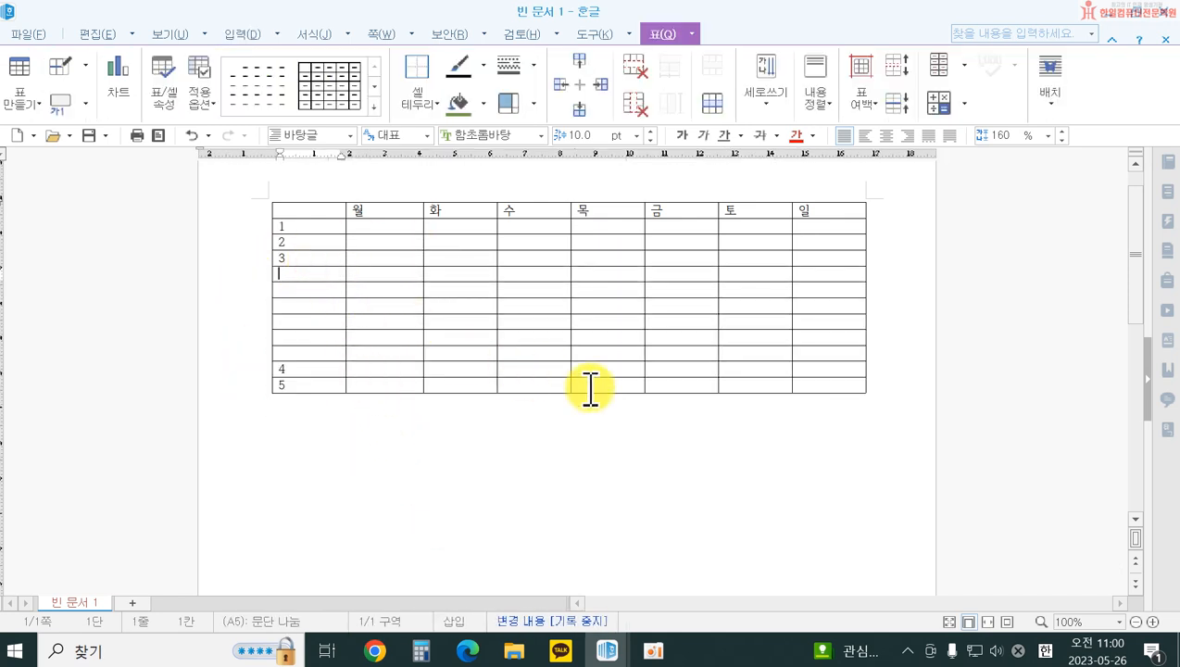
{"action": "key", "text": "alt+Delete"}
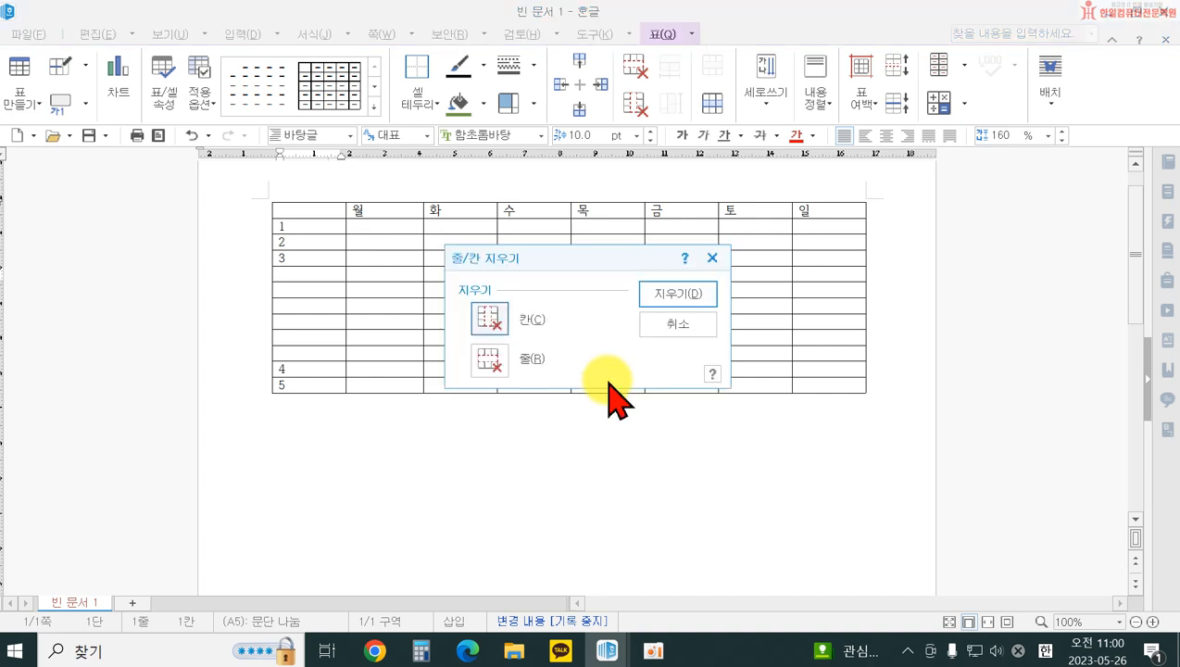
{"action": "left_click", "coordinate": [476, 368]}
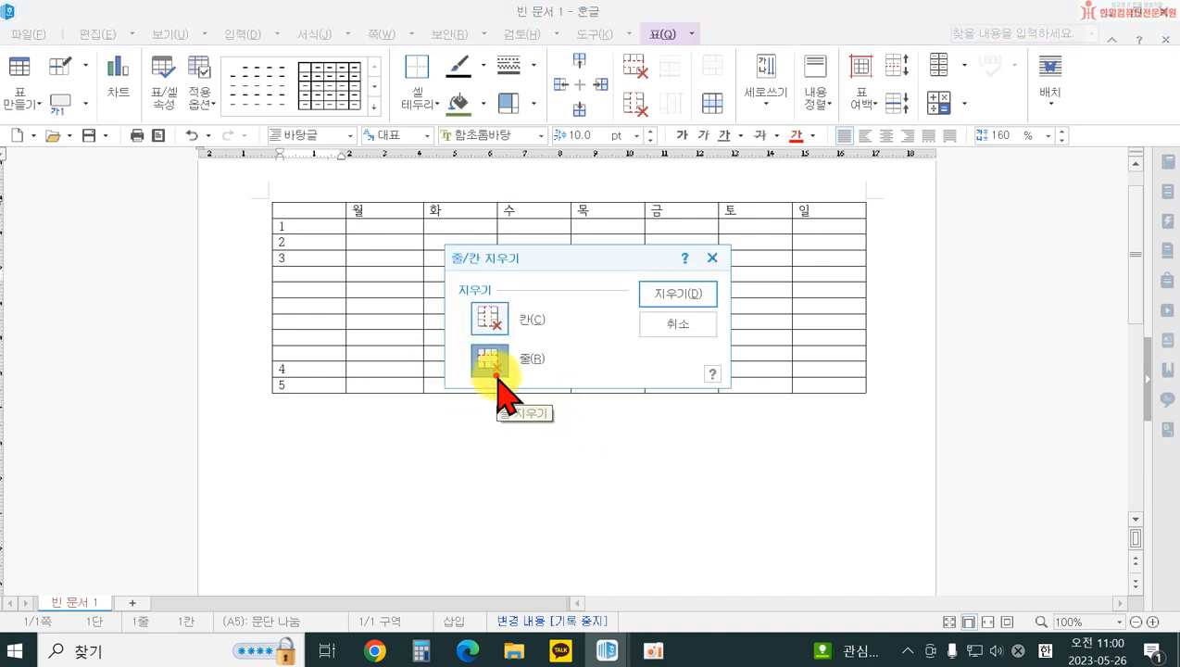
{"action": "left_click", "coordinate": [712, 296]}
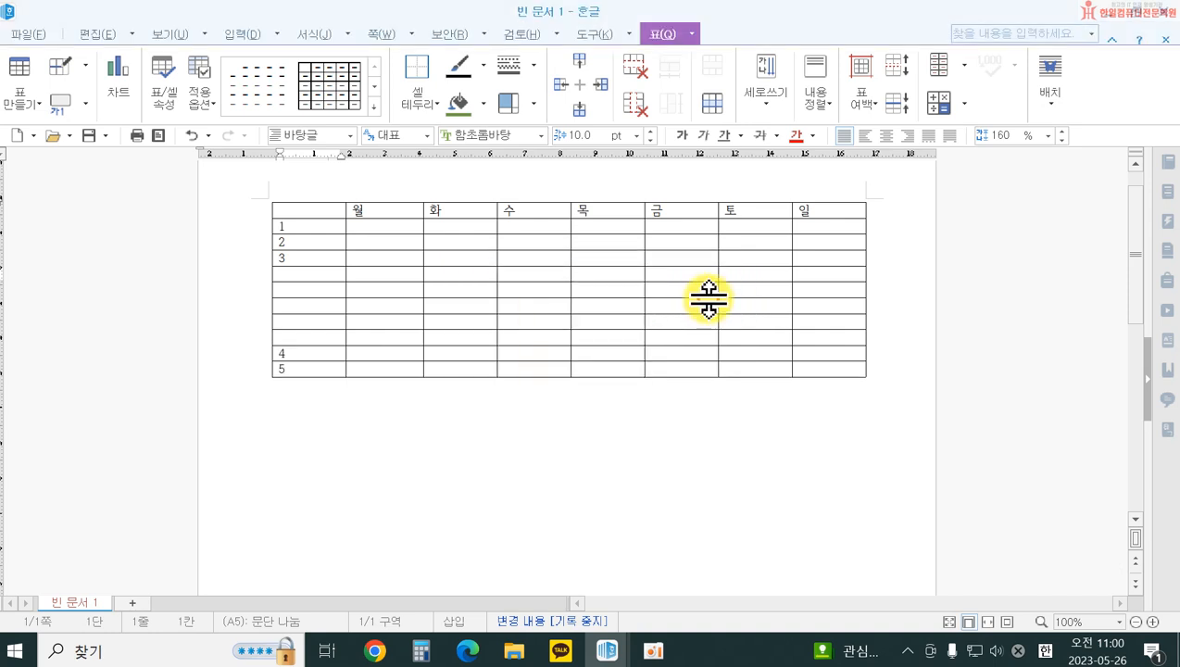
{"action": "left_click", "coordinate": [714, 453]}
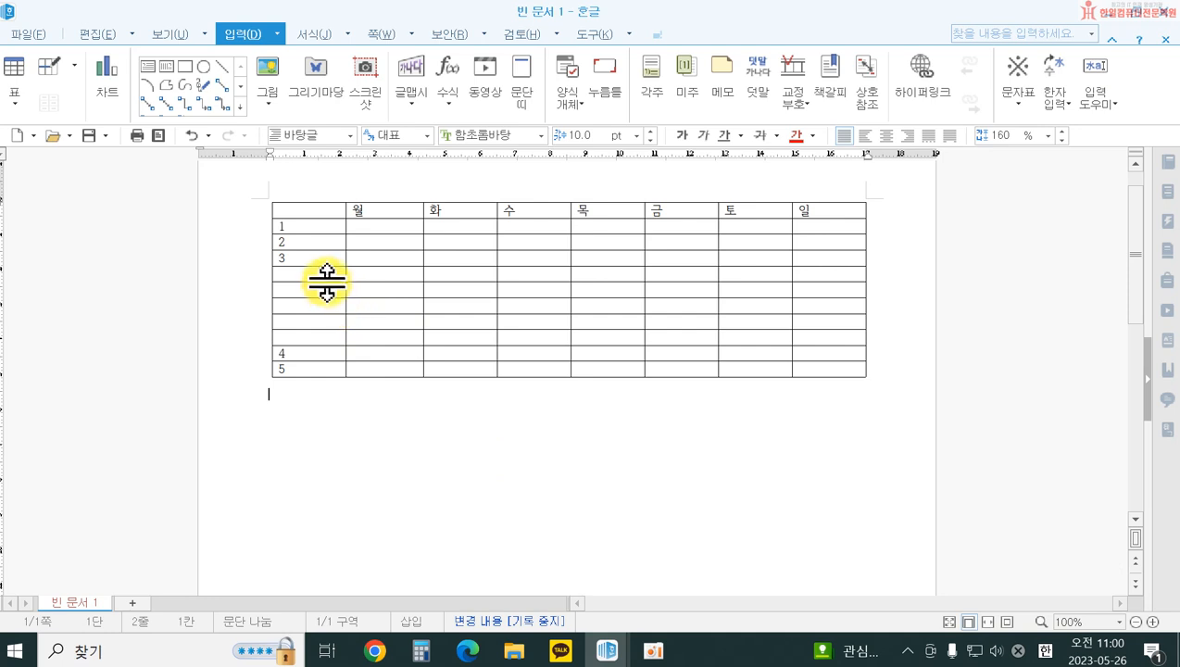
Step: Delete the five blank rows between the rows numbered 3 and 4, removing the cells themselves as well as their contents
{"action": "left_click_drag", "start_coordinate": [316, 277], "coordinate": [830, 337]}
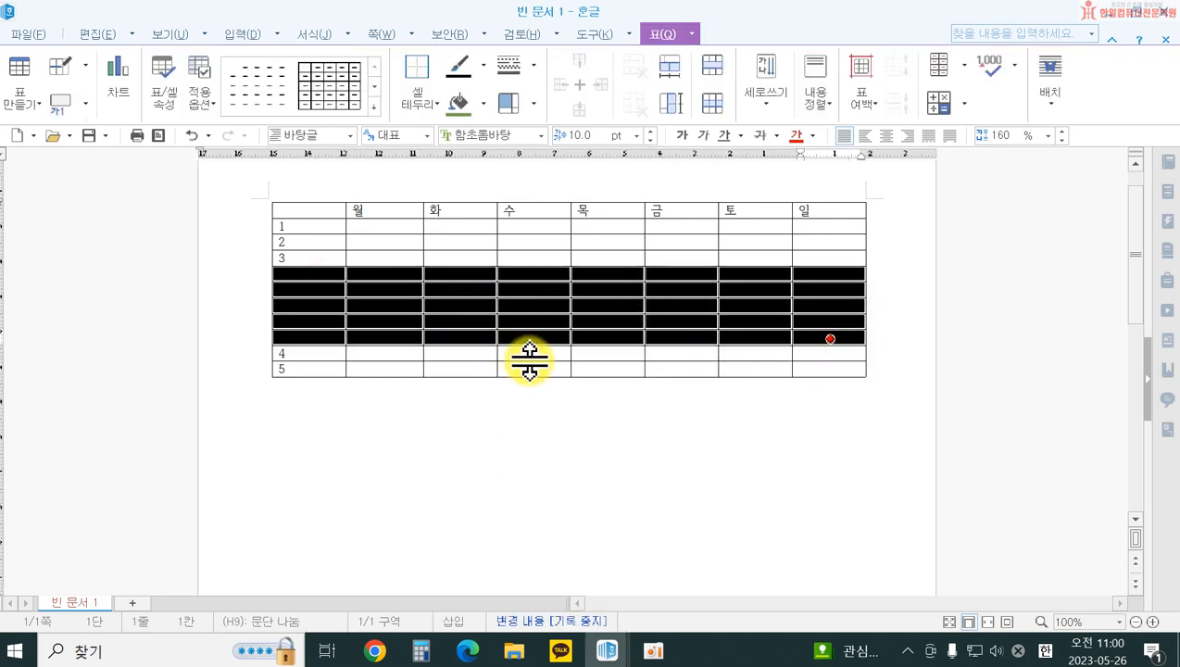
{"action": "key", "text": "Delete"}
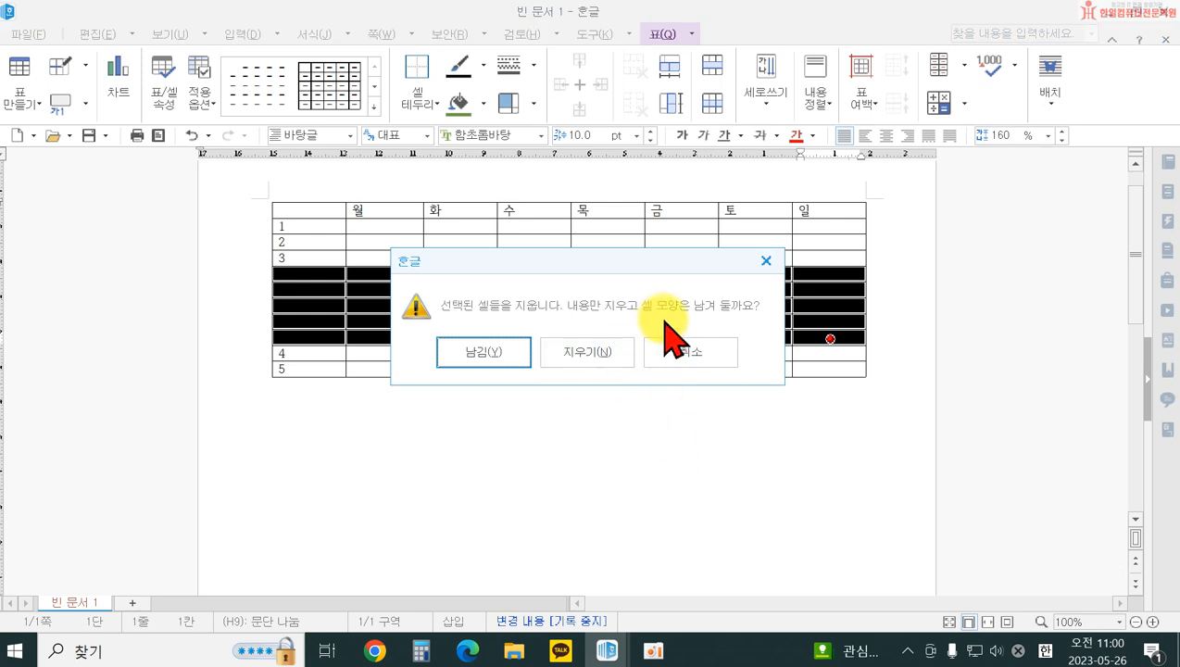
{"action": "left_click", "coordinate": [596, 359]}
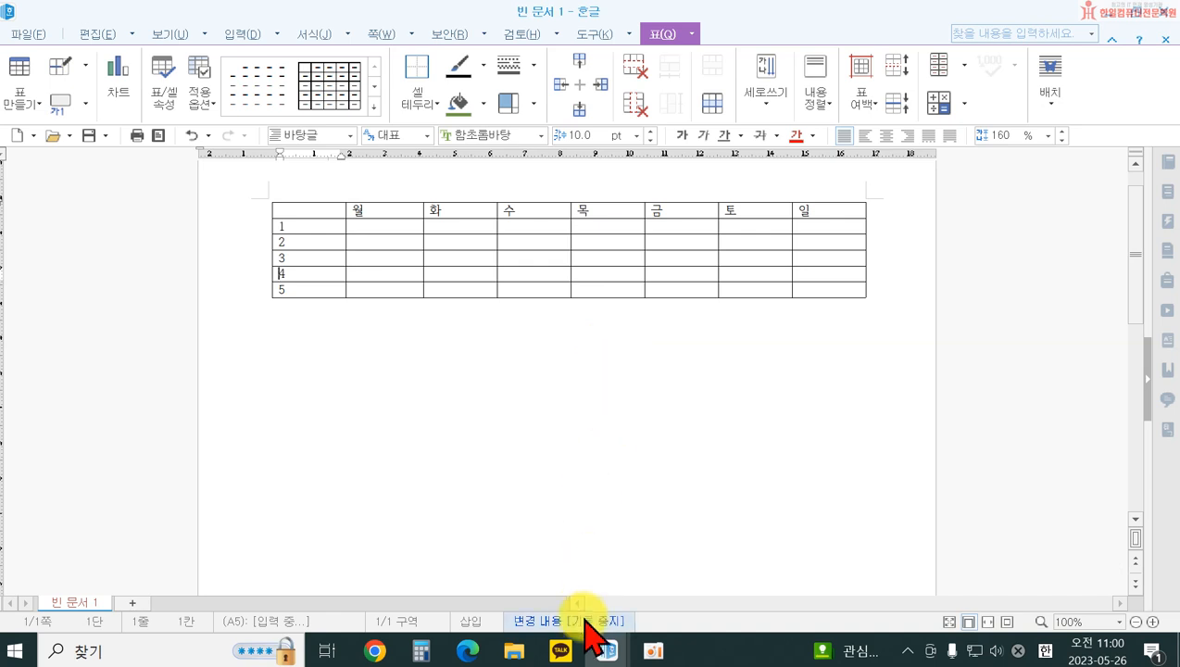
Step: Check the tips document's line on equal table widths and heights (표 너비 같게, 표 높이 같게) and return to the blank document
{"action": "left_click", "coordinate": [532, 650]}
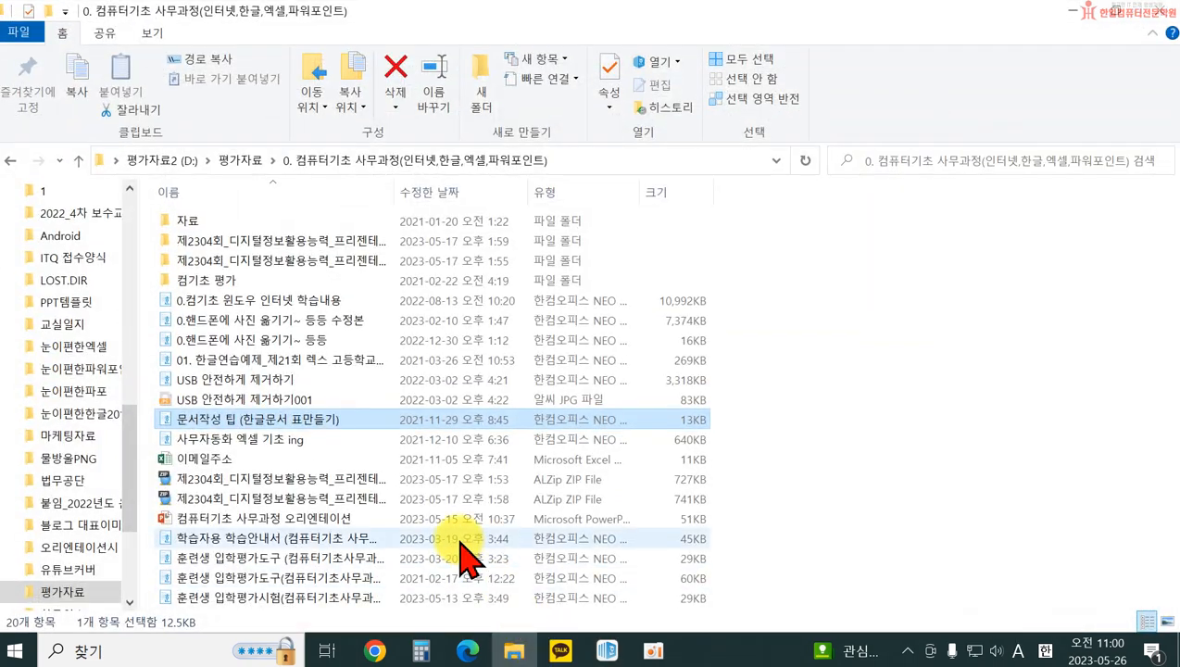
{"action": "left_click", "coordinate": [607, 650]}
{"action": "left_click", "coordinate": [554, 588]}
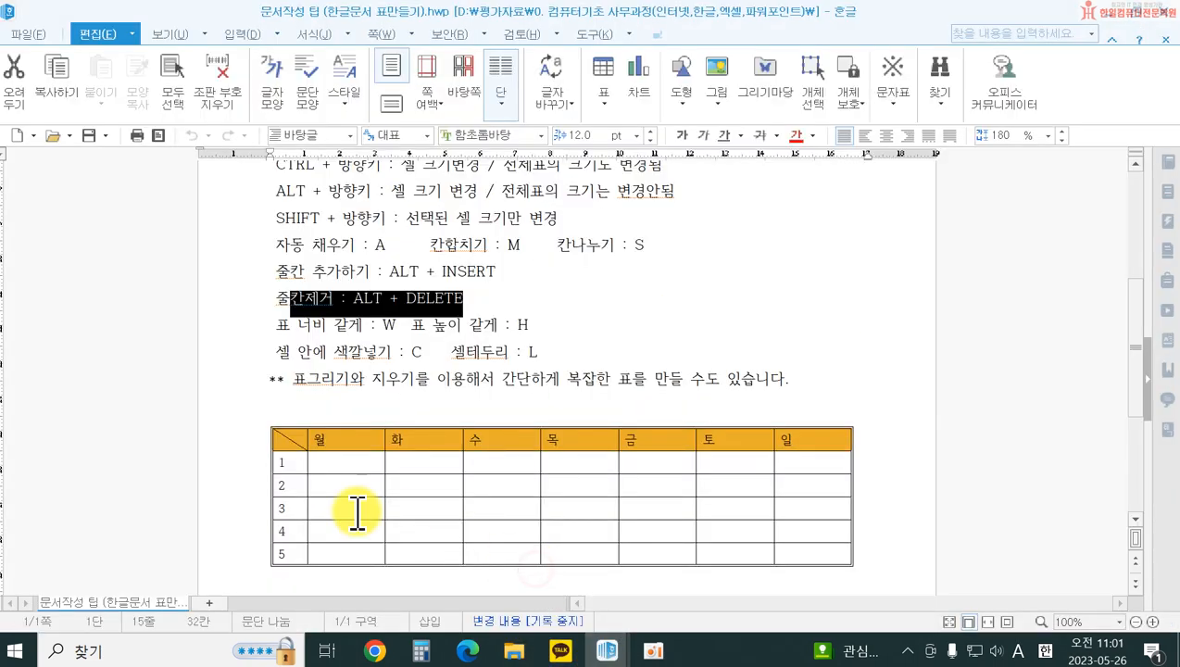
{"action": "left_click", "coordinate": [313, 325]}
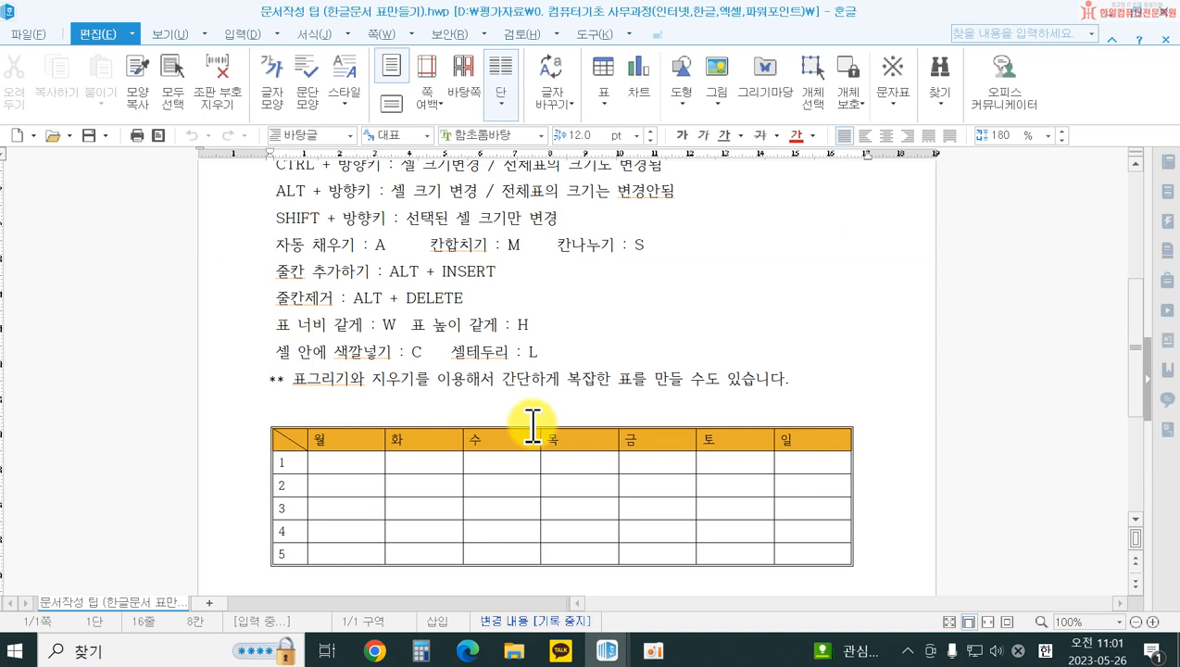
{"action": "left_click", "coordinate": [623, 639]}
{"action": "left_click", "coordinate": [660, 595]}
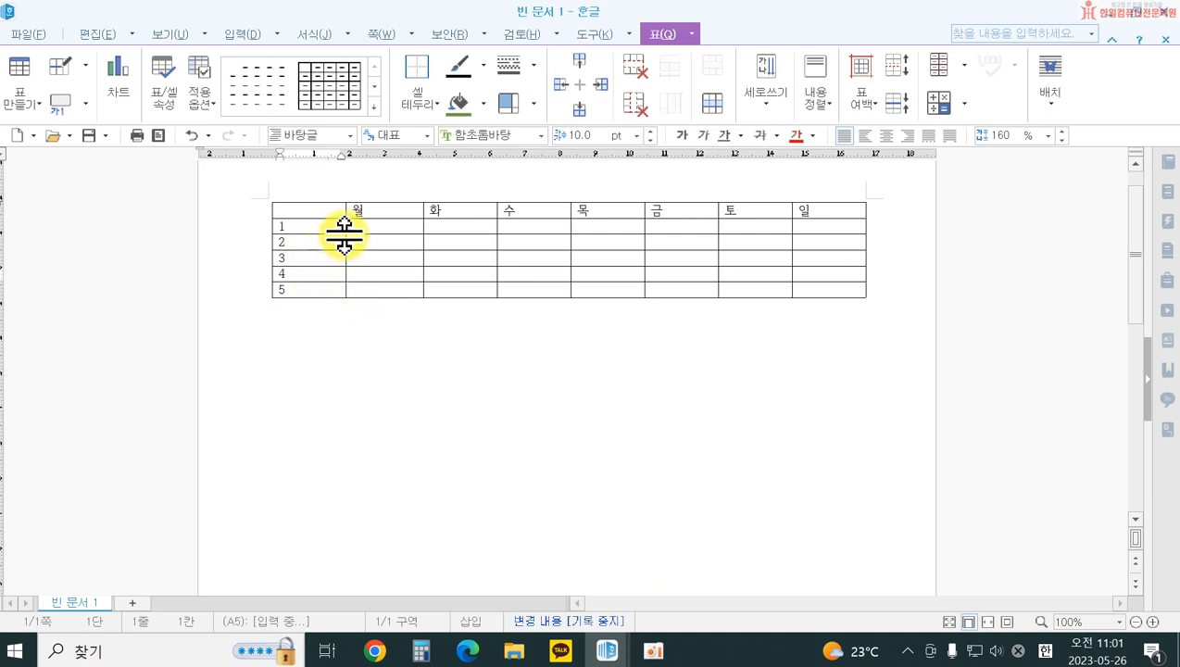
Step: Narrow the number column and make the seven weekday columns, 월 to 일, equally wide
{"action": "left_click_drag", "start_coordinate": [344, 228], "coordinate": [304, 227]}
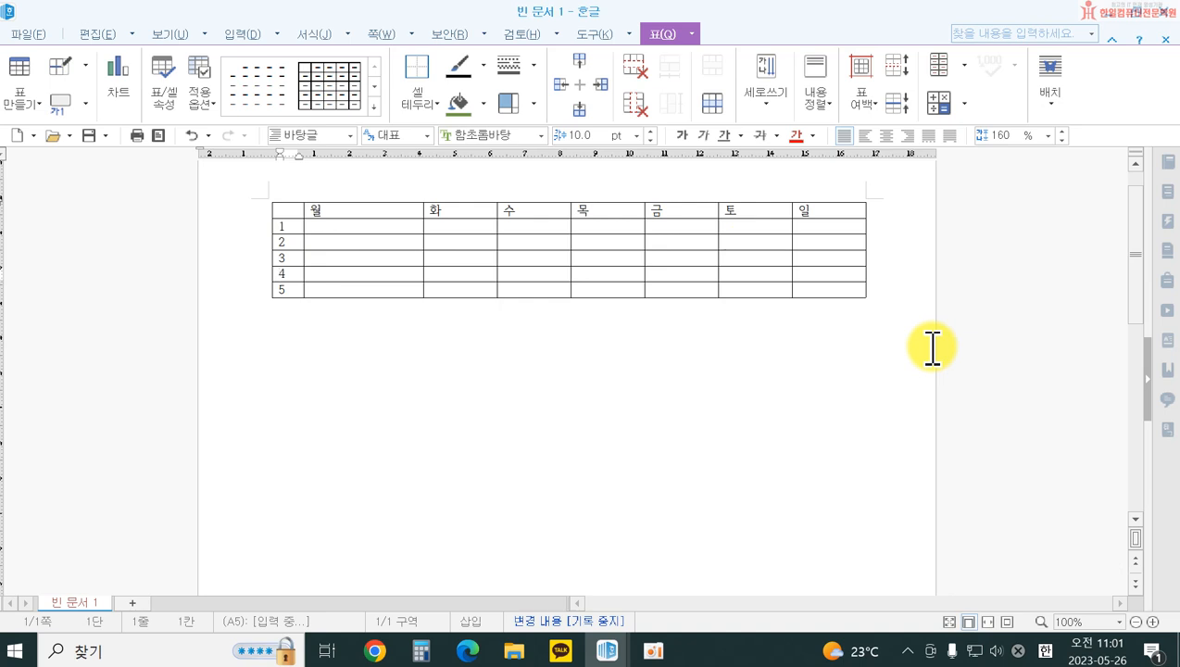
{"action": "left_click_drag", "start_coordinate": [395, 211], "coordinate": [769, 306]}
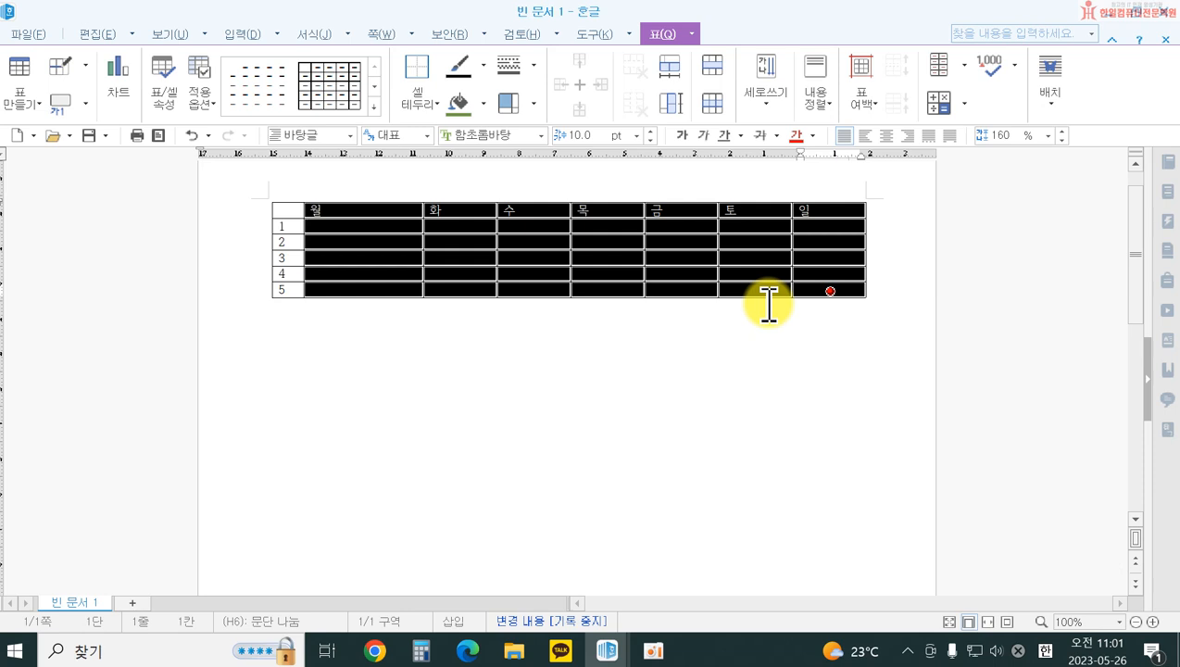
{"action": "key", "text": "w"}
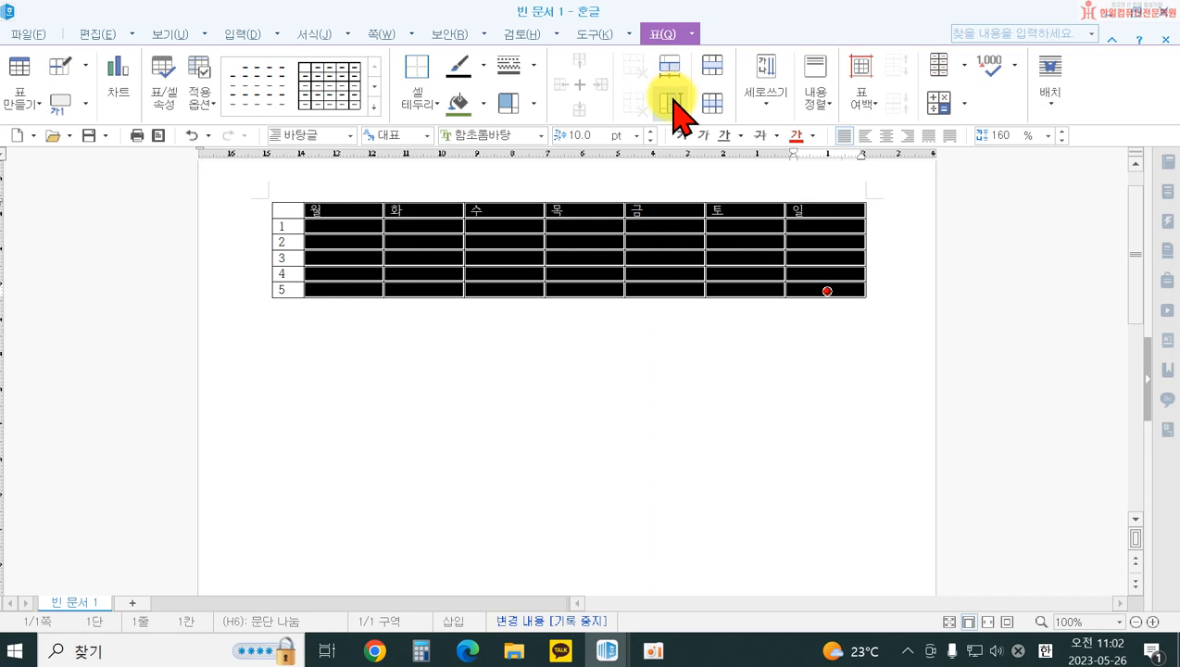
{"action": "left_click", "coordinate": [622, 335]}
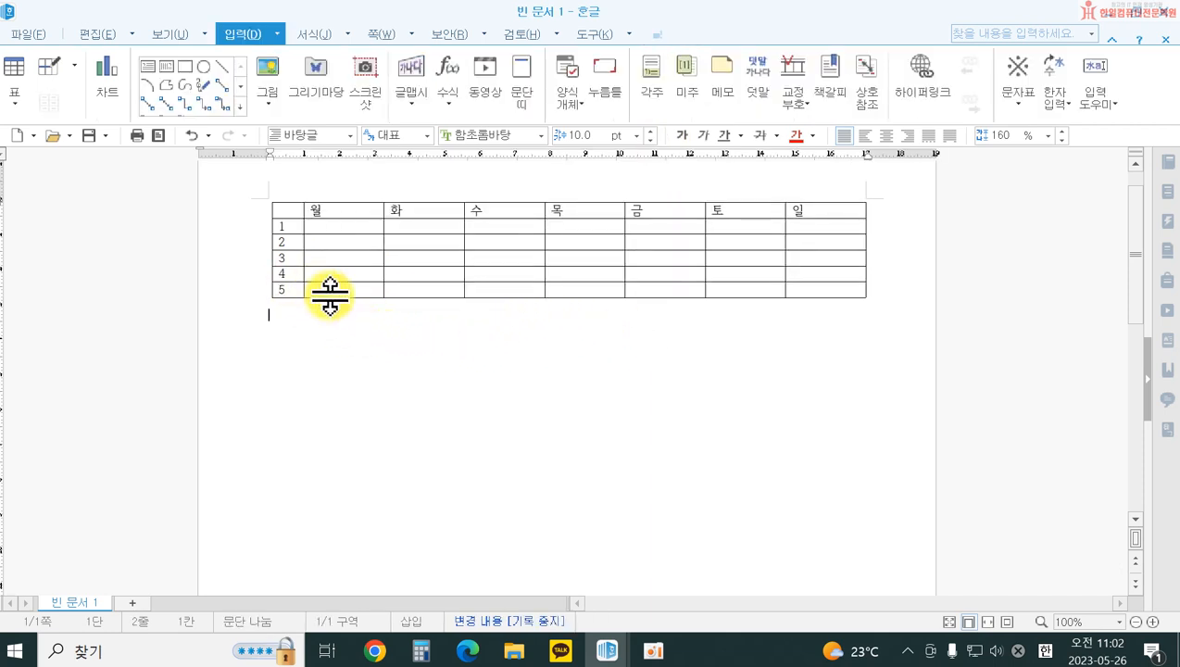
Step: Stretch the row numbered 5 downward and make the rows numbered 1 to 5 equally high
{"action": "left_click_drag", "start_coordinate": [331, 297], "coordinate": [358, 393]}
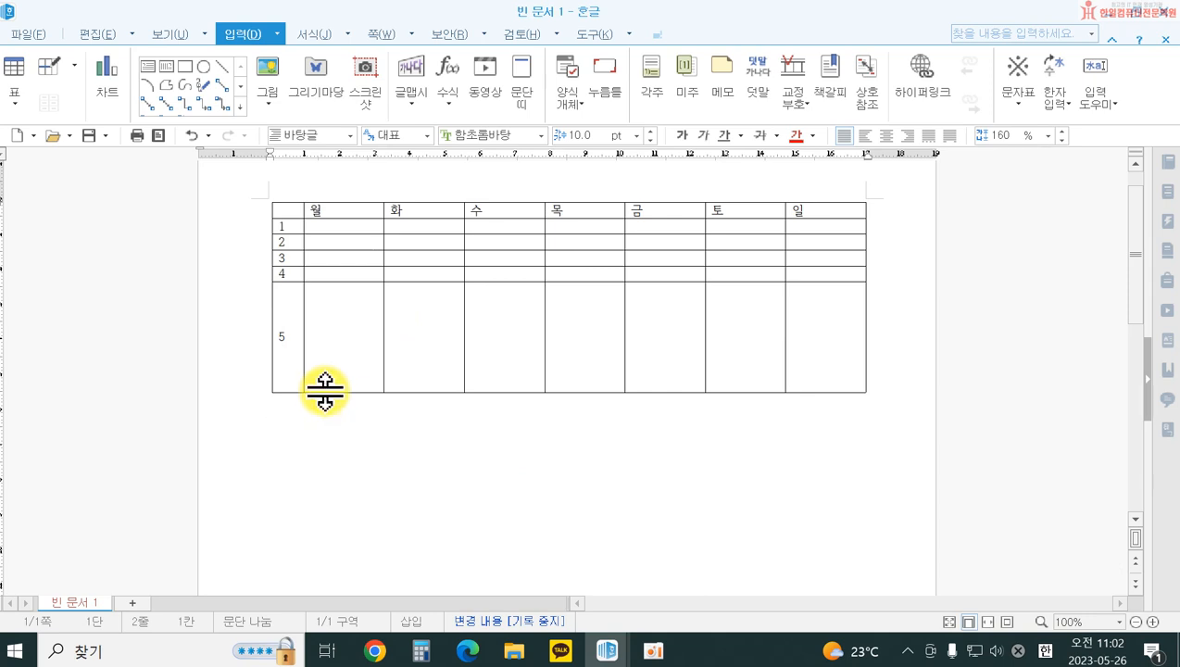
{"action": "left_click", "coordinate": [286, 226]}
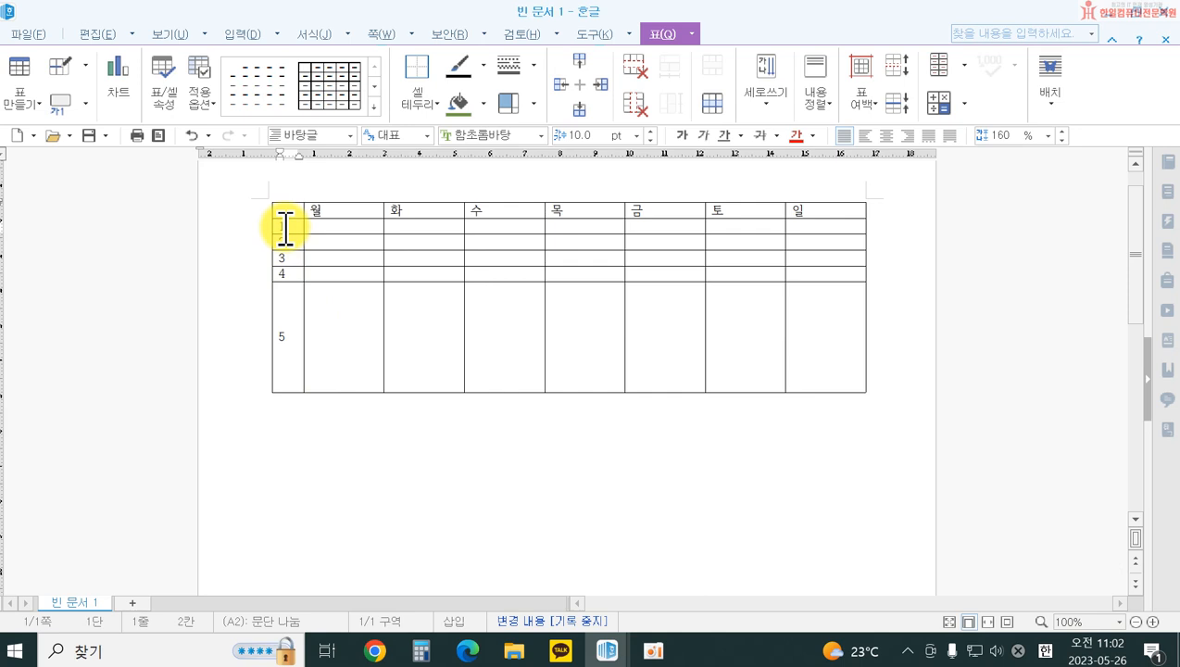
{"action": "left_click_drag", "start_coordinate": [285, 227], "coordinate": [824, 374]}
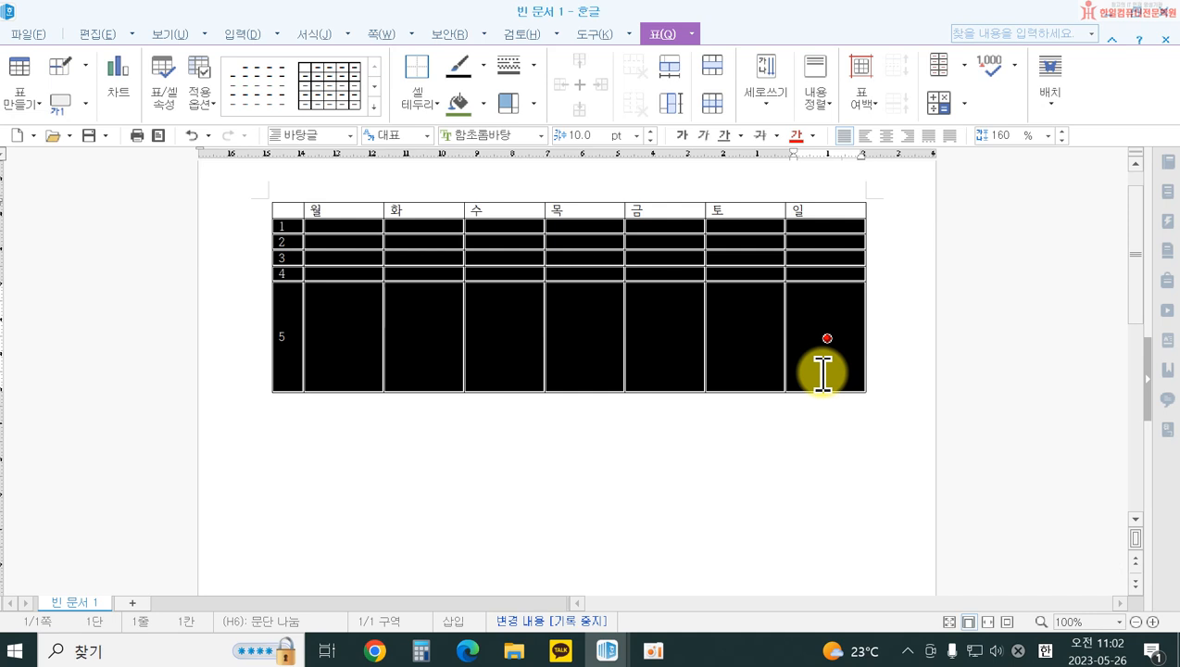
{"action": "key", "text": "h"}
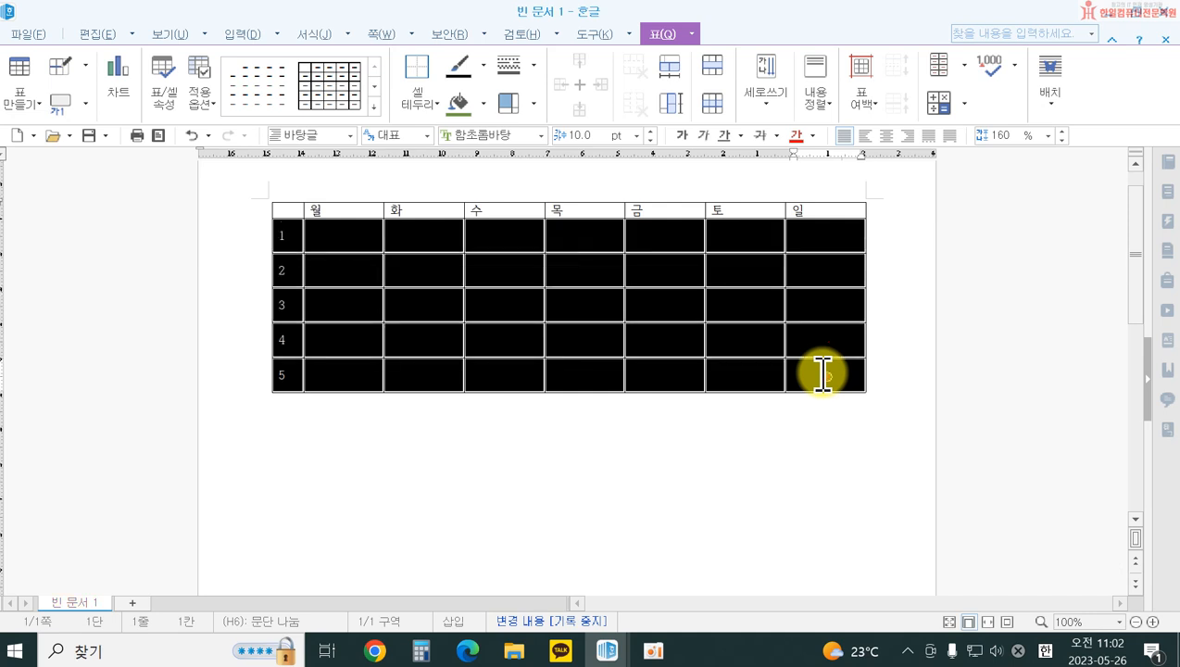
{"action": "left_click", "coordinate": [822, 476]}
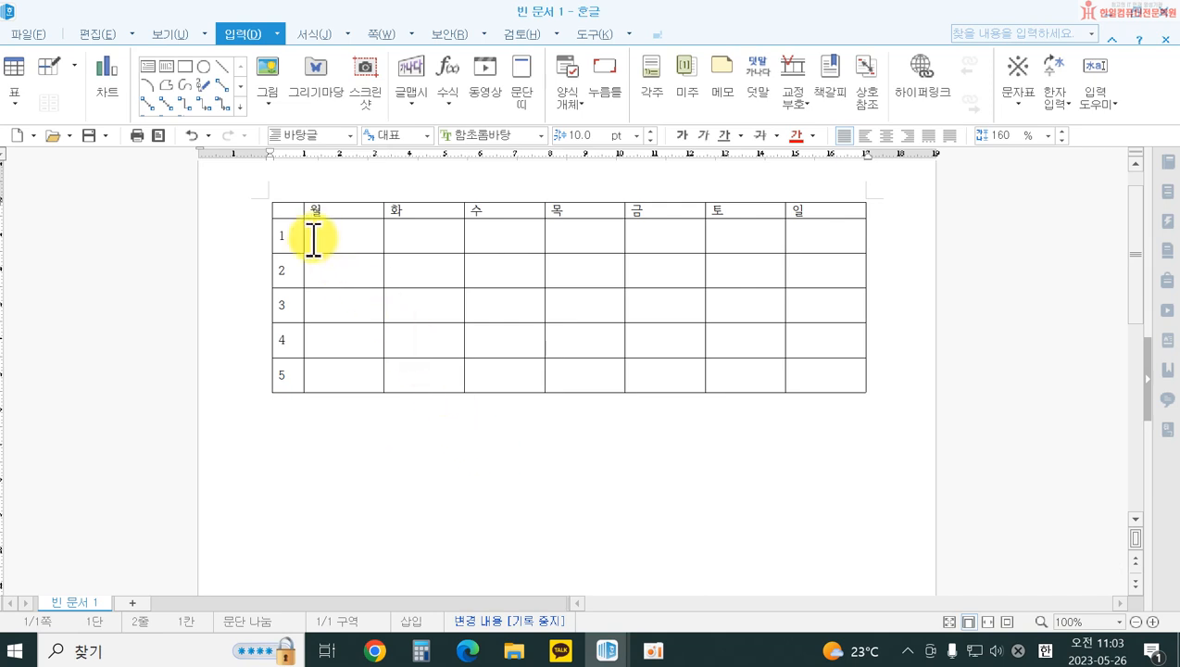
Step: Enlarge the table further downward and equalize the heights of its five numbered rows again
{"action": "left_click_drag", "start_coordinate": [371, 392], "coordinate": [382, 465]}
{"action": "left_click_drag", "start_coordinate": [290, 236], "coordinate": [809, 448]}
{"action": "key", "text": "h"}
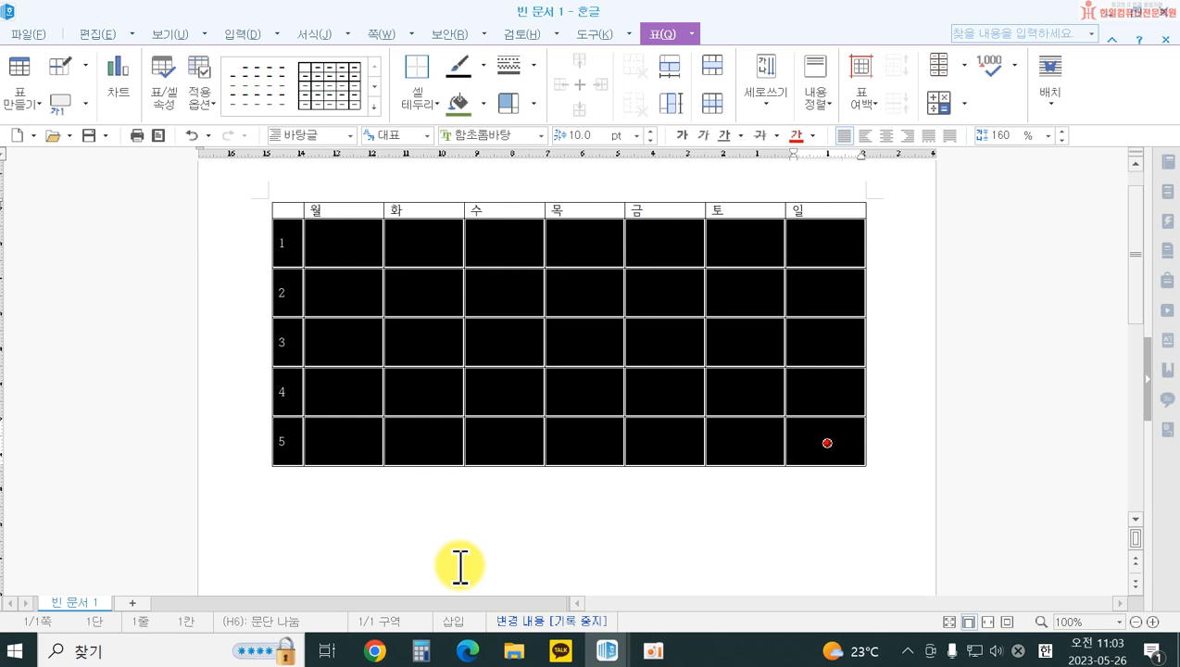
{"action": "left_click", "coordinate": [461, 567]}
Step: Fill the weekday header row, including its empty first cell, with a solid orange background colour
{"action": "left_click_drag", "start_coordinate": [288, 209], "coordinate": [806, 207]}
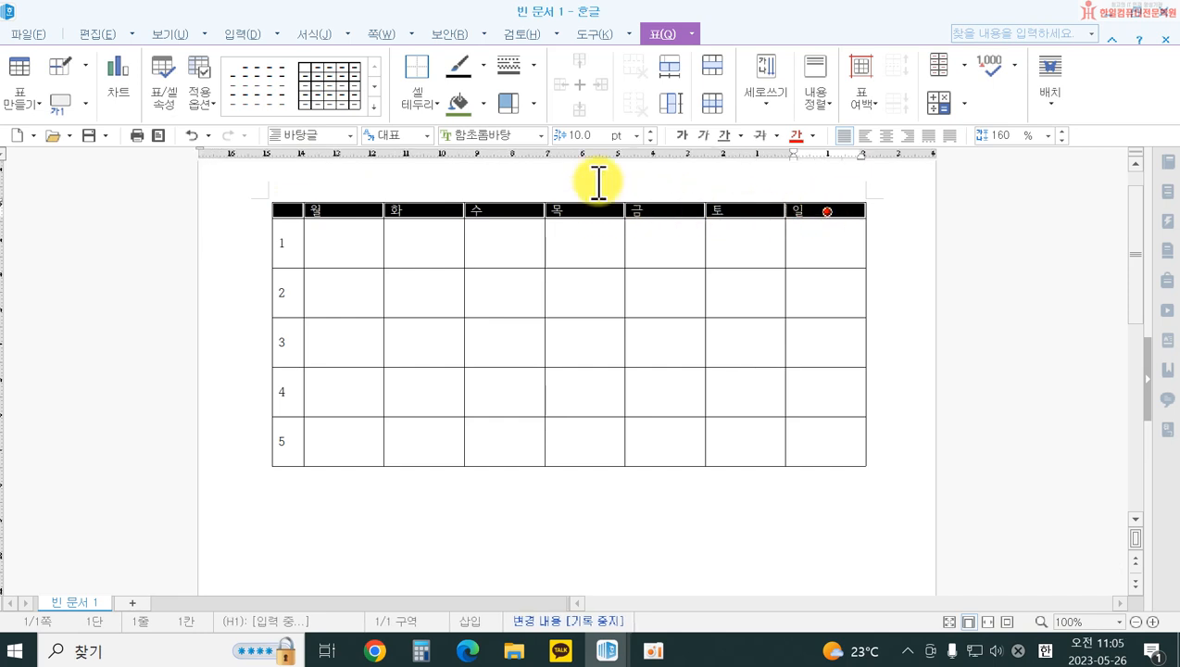
{"action": "left_click", "coordinate": [485, 113]}
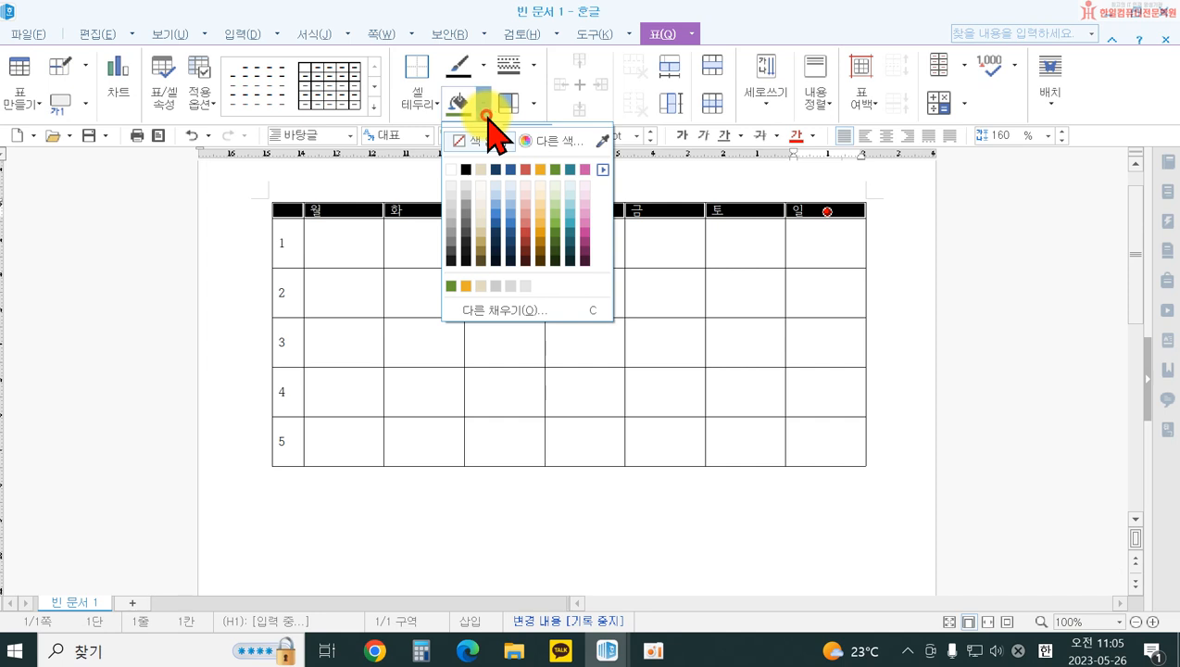
{"action": "left_click", "coordinate": [487, 115]}
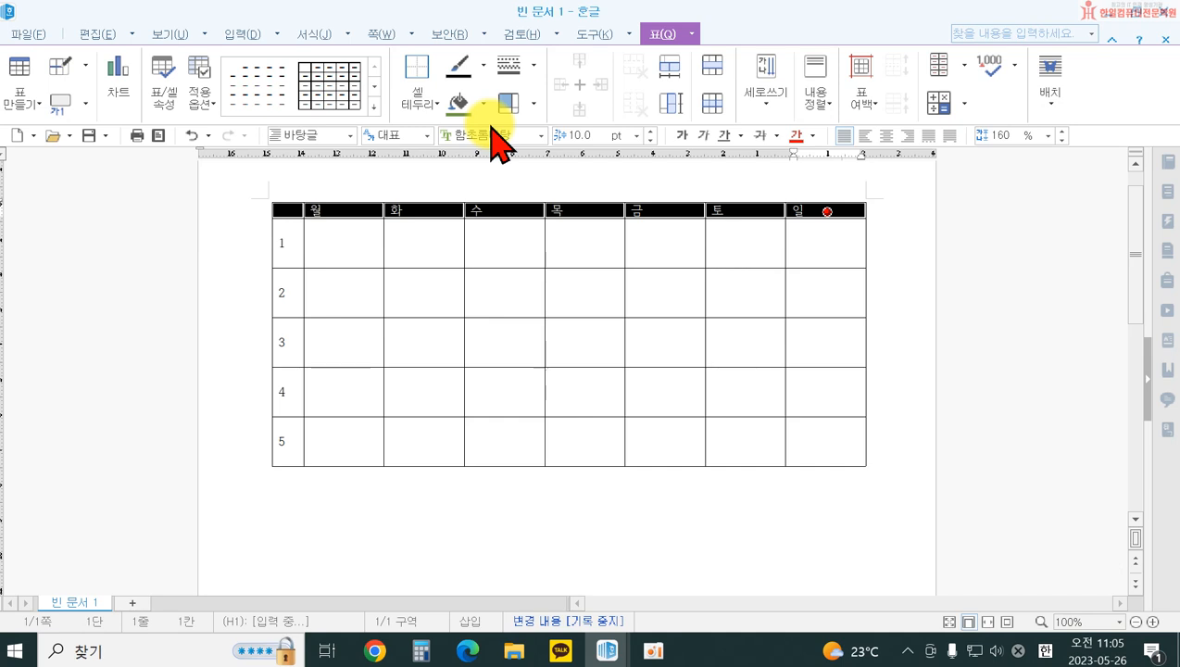
{"action": "key", "text": "c"}
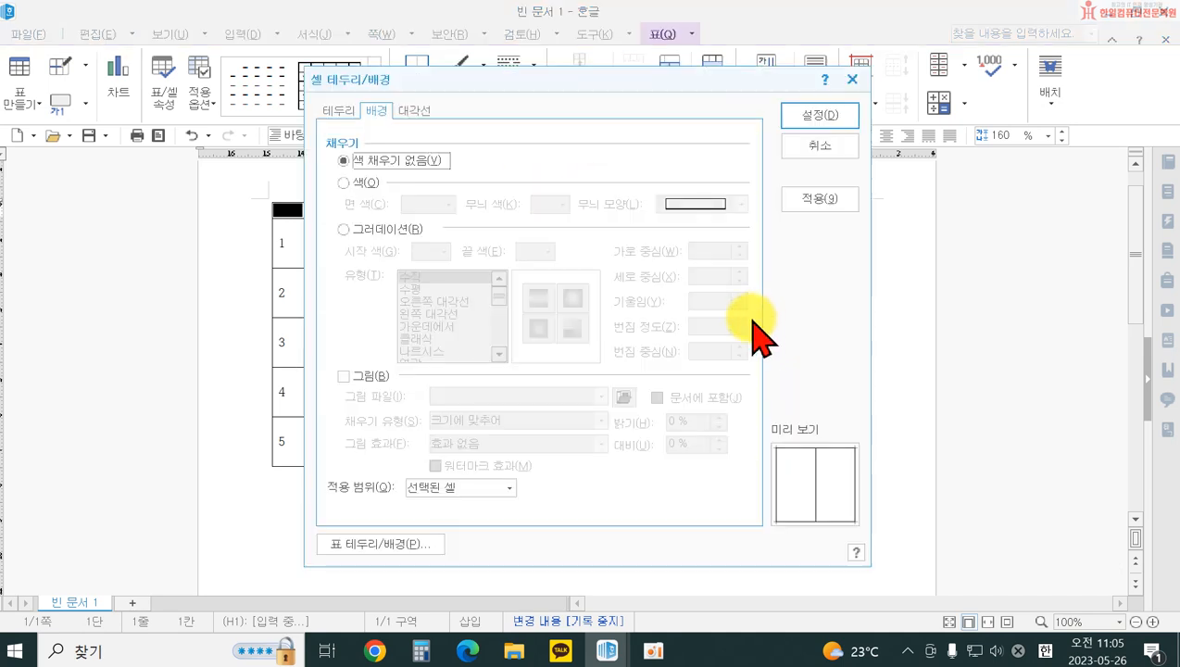
{"action": "left_click", "coordinate": [358, 183]}
{"action": "left_click", "coordinate": [427, 204]}
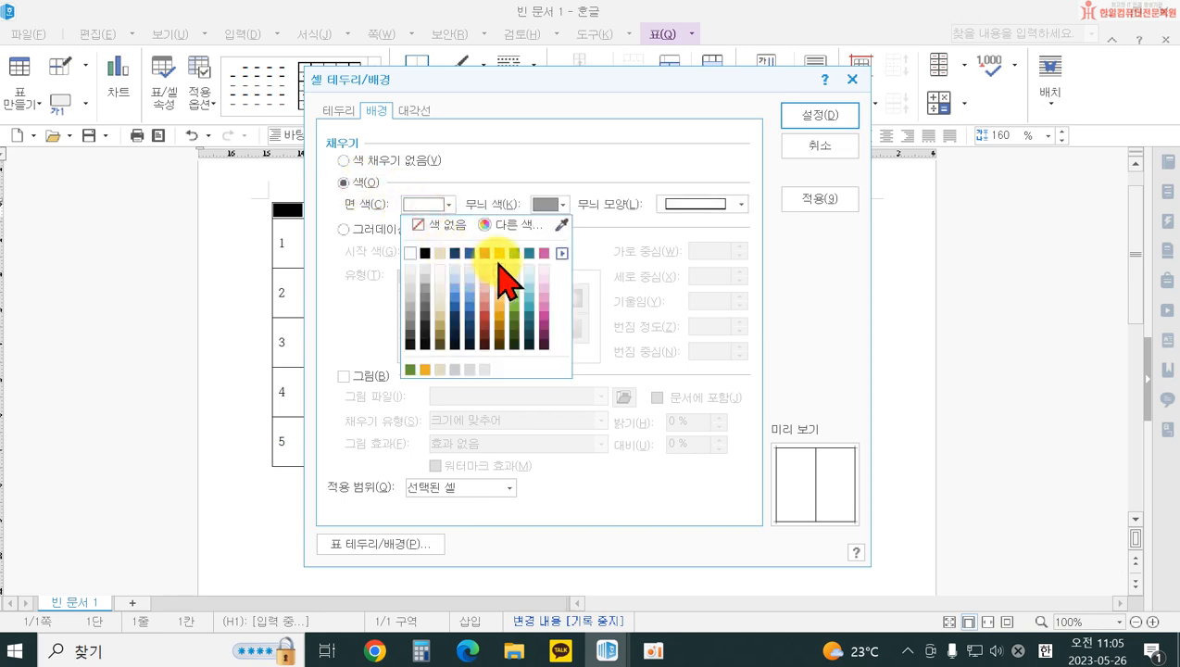
{"action": "left_click", "coordinate": [500, 256]}
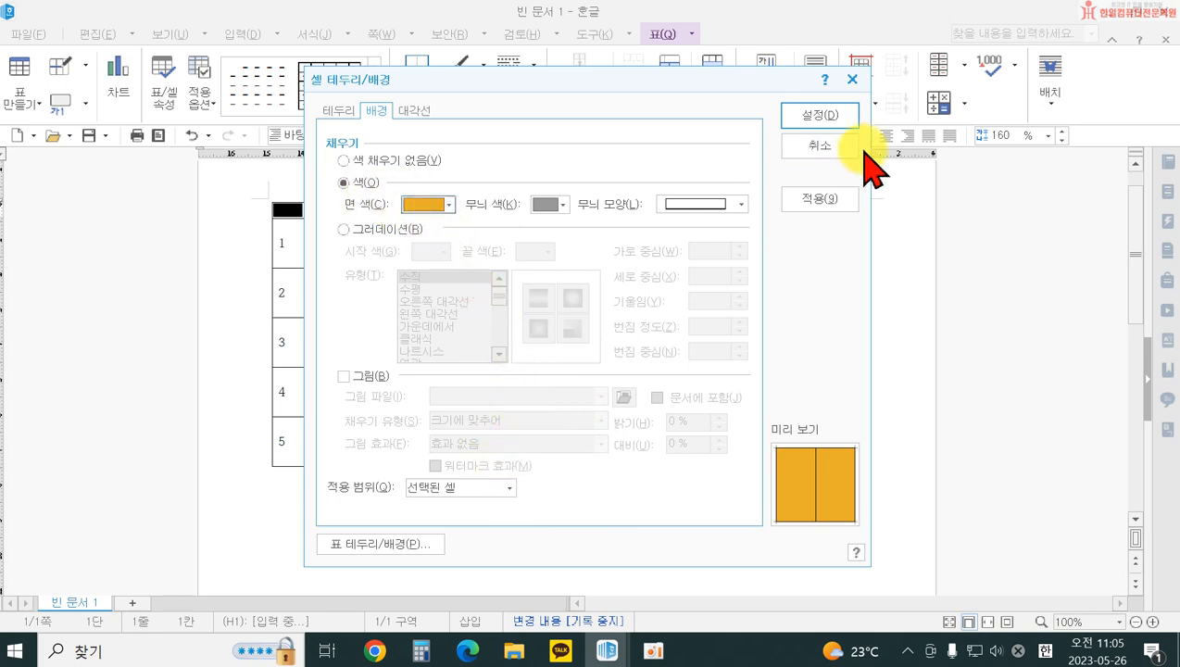
{"action": "left_click", "coordinate": [844, 117]}
{"action": "left_click", "coordinate": [936, 356]}
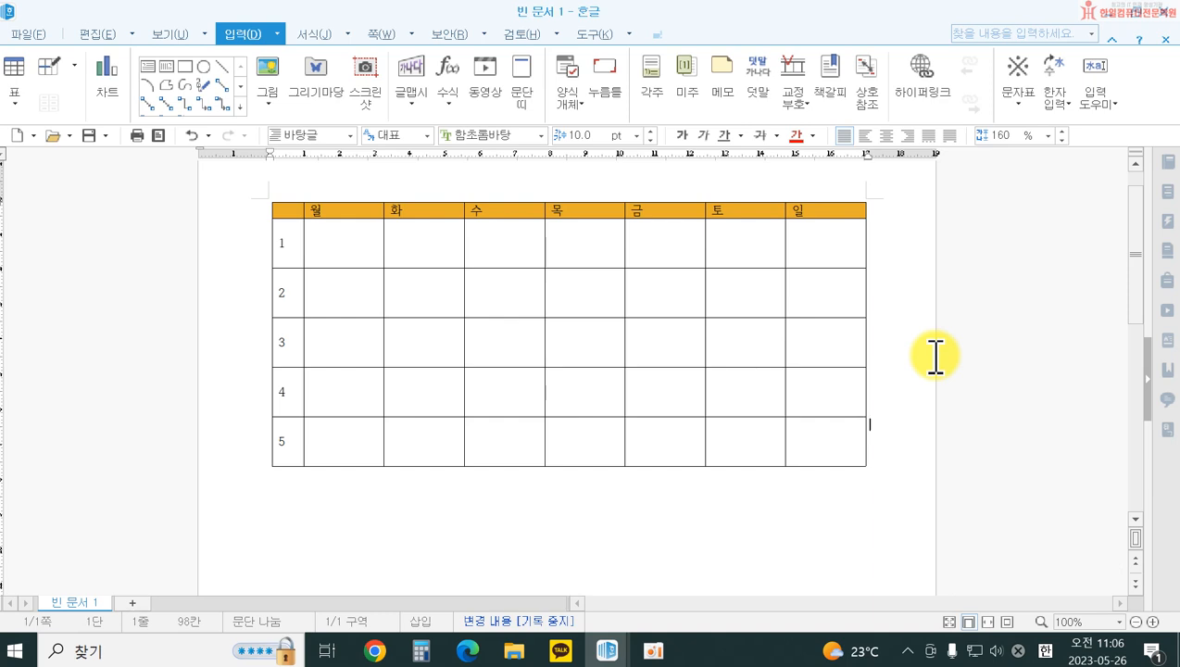
Step: Highlight the tips document's cell border entry (셀테두리 : L) and return to the blank document
{"action": "left_click", "coordinate": [608, 651]}
{"action": "left_click", "coordinate": [561, 523]}
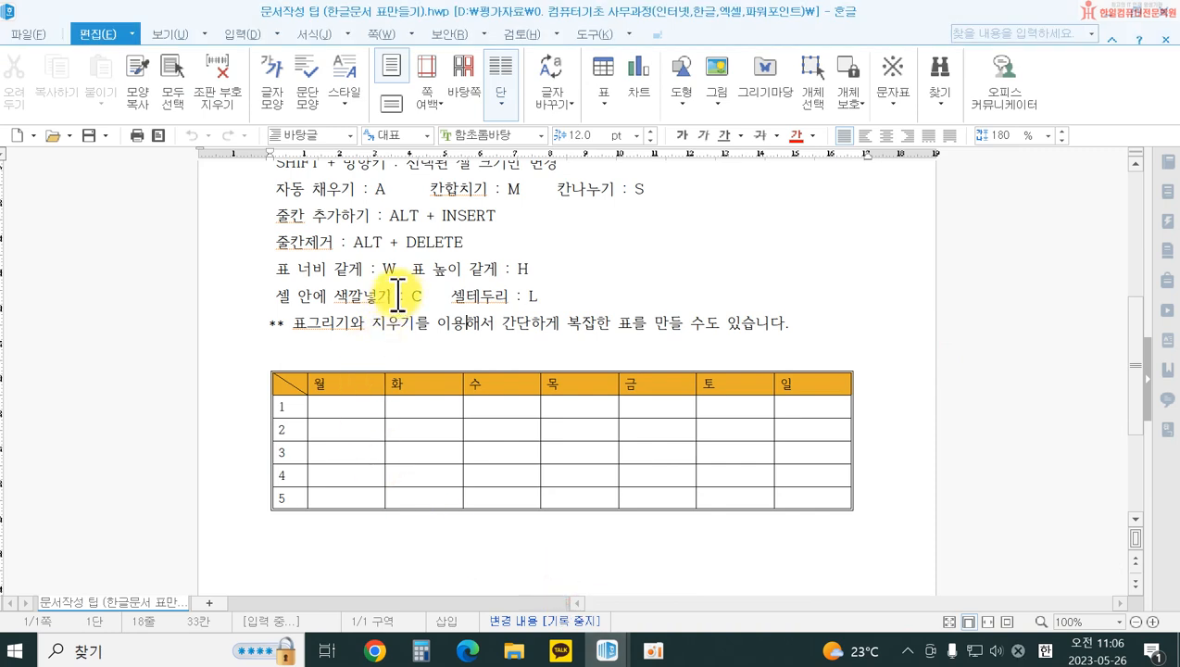
{"action": "left_click_drag", "start_coordinate": [442, 296], "coordinate": [539, 297]}
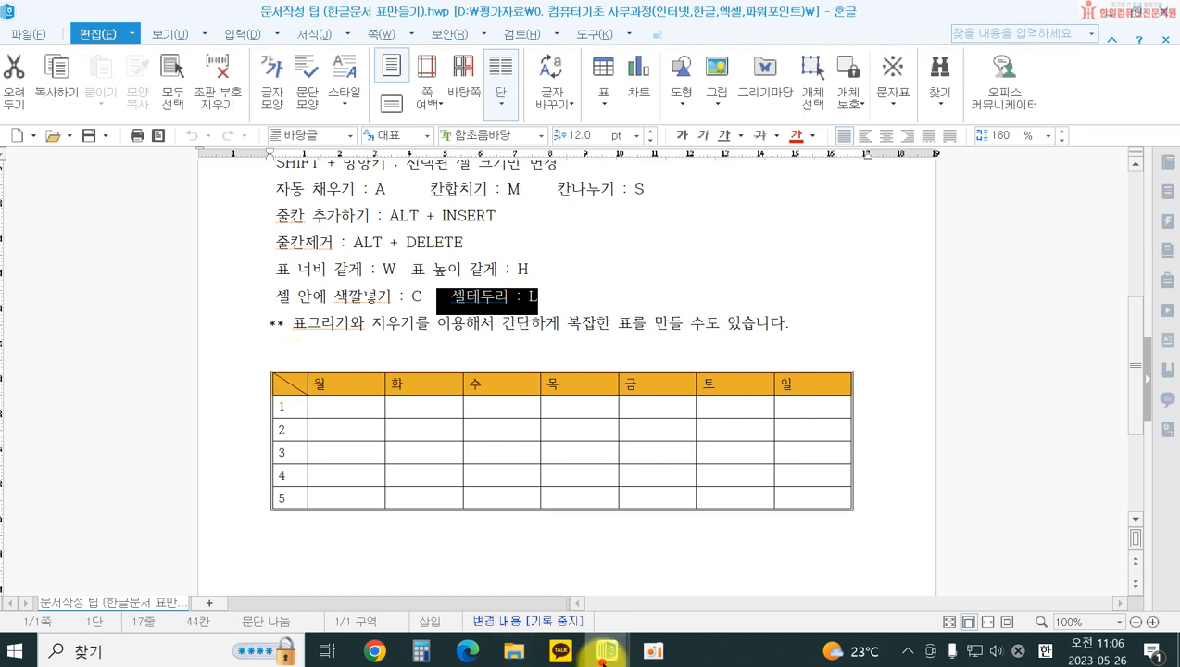
{"action": "mouse_move", "coordinate": [607, 652]}
{"action": "left_click", "coordinate": [635, 589]}
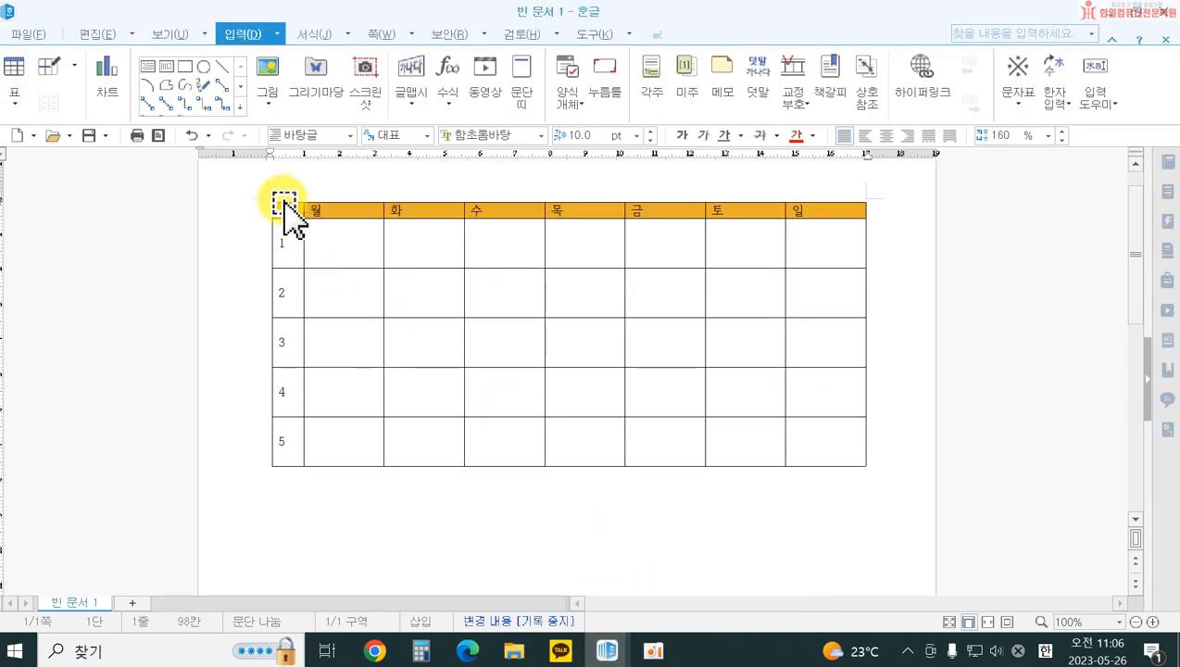
Step: Give the whole weekday table a black 0.5 mm double-line border on its outer edges only
{"action": "left_click_drag", "start_coordinate": [287, 208], "coordinate": [843, 452]}
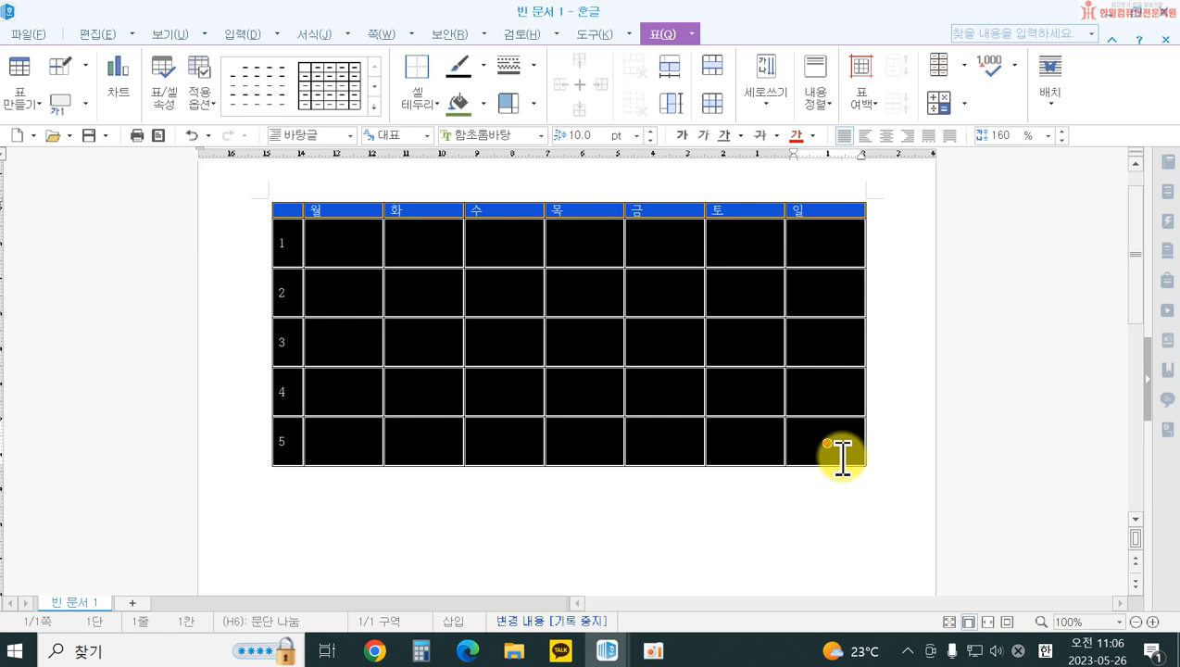
{"action": "key", "text": "l"}
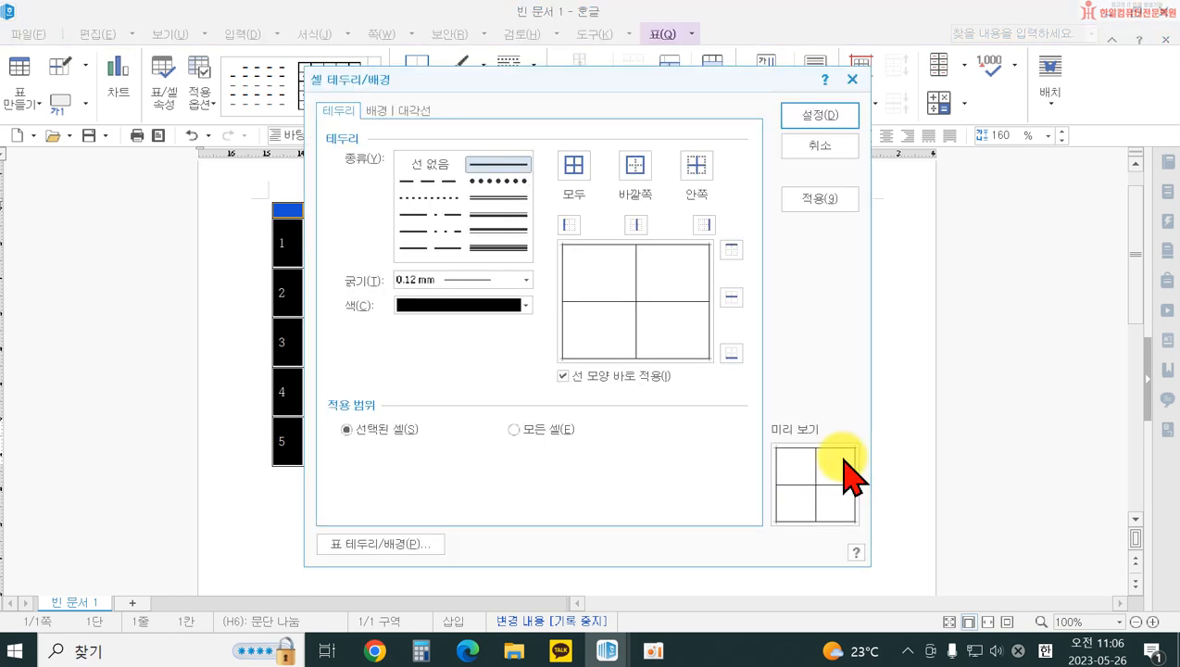
{"action": "left_click", "coordinate": [517, 198]}
{"action": "left_click", "coordinate": [633, 170]}
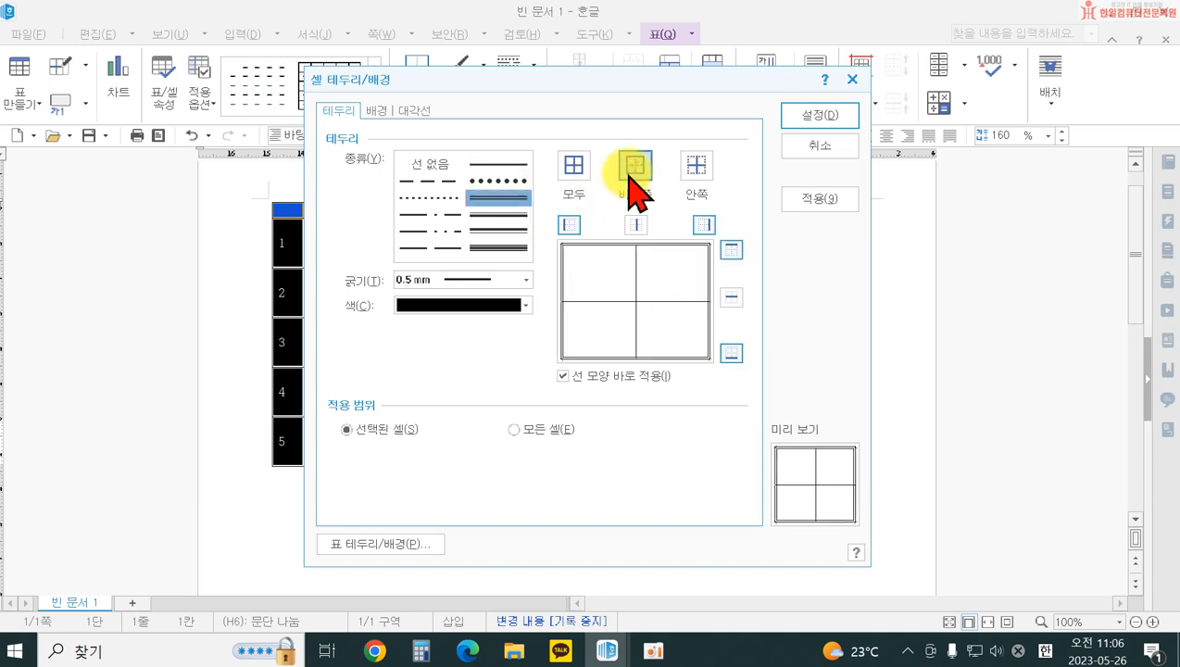
{"action": "left_click", "coordinate": [819, 146]}
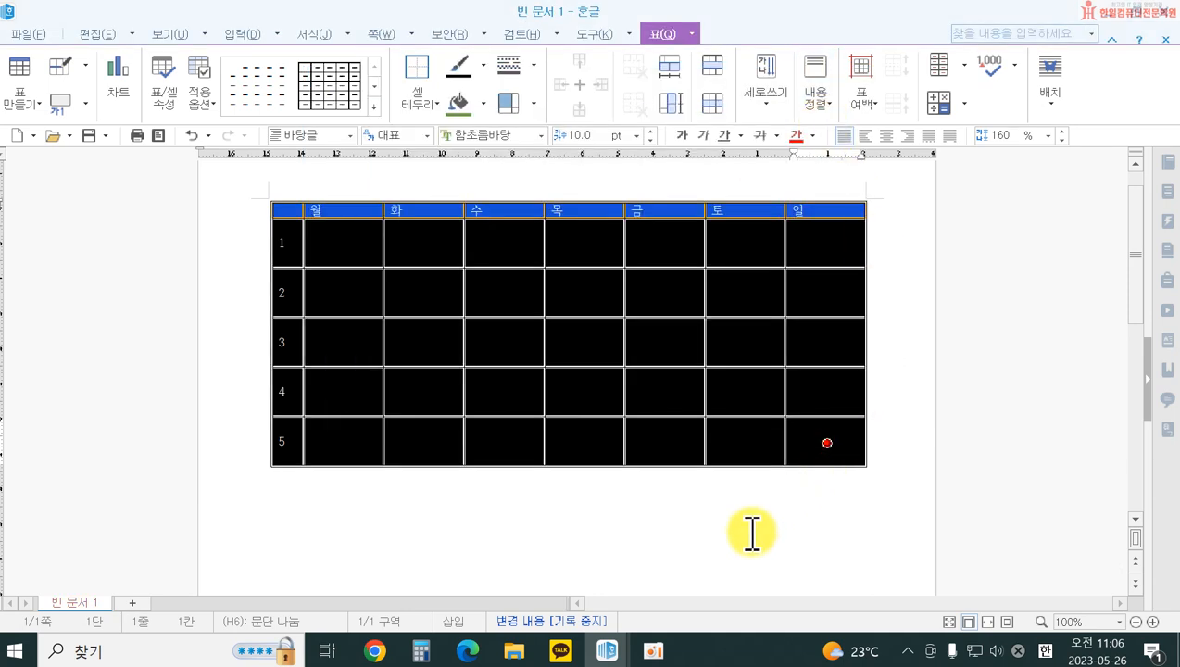
{"action": "left_click", "coordinate": [751, 533]}
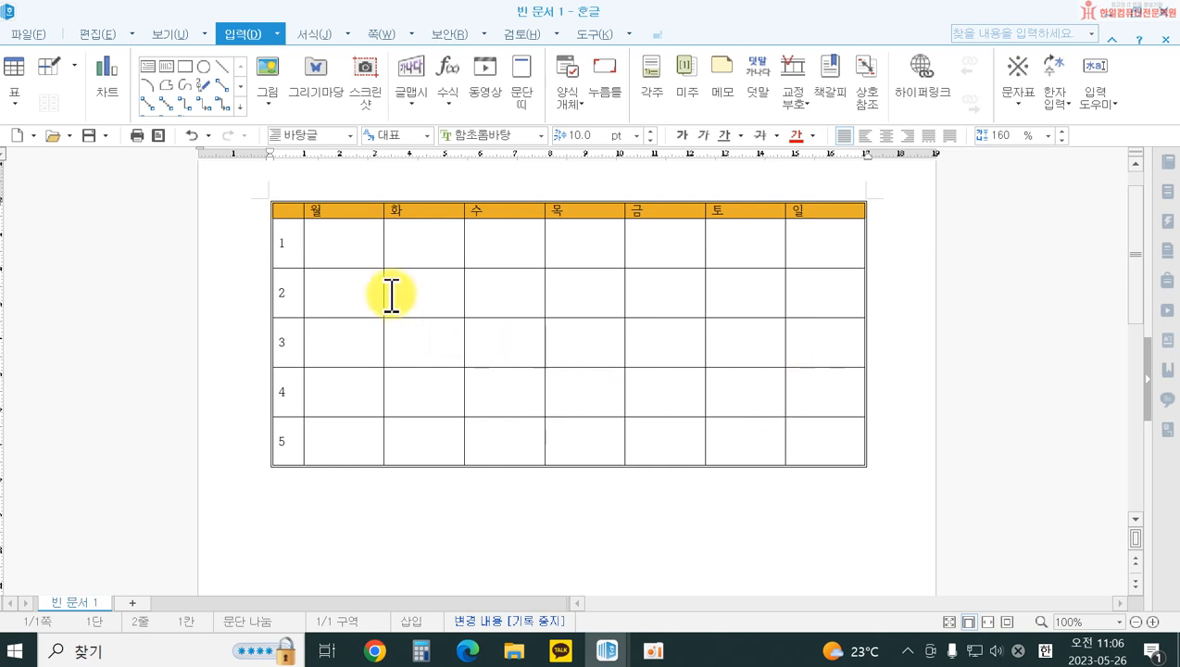
Step: Check the sample table in the tips document, and add a solid 0.1 mm \ diagonal to the empty first header cell in the blank document's table
{"action": "mouse_move", "coordinate": [607, 651]}
{"action": "left_click", "coordinate": [436, 463]}
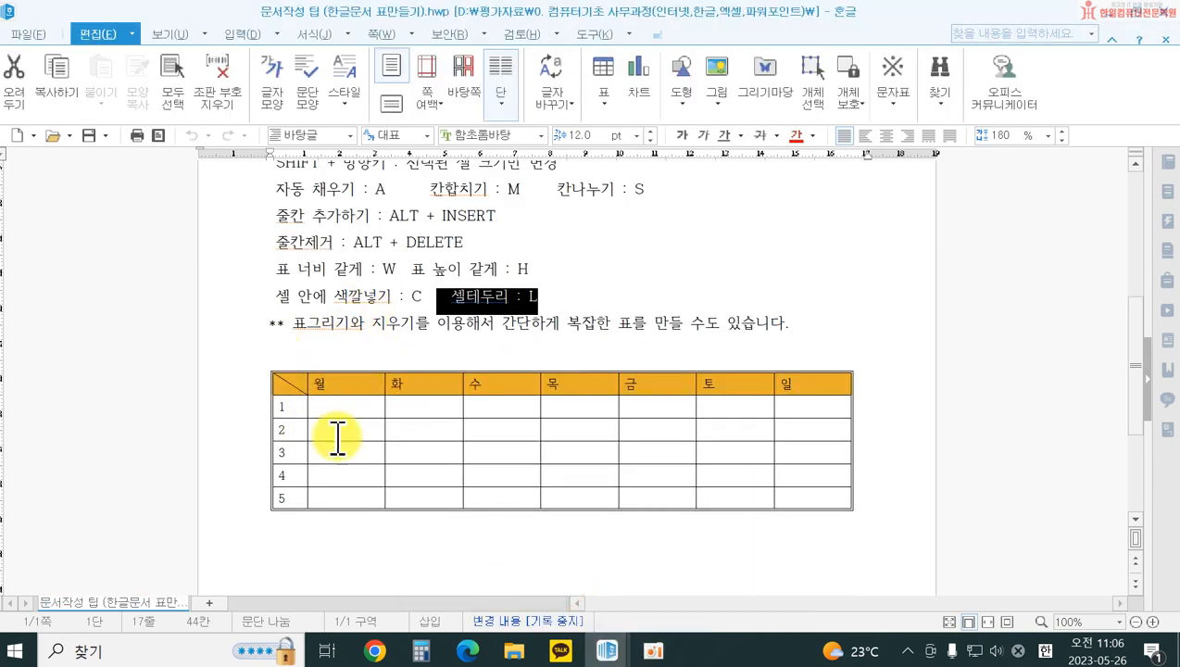
{"action": "mouse_move", "coordinate": [607, 650]}
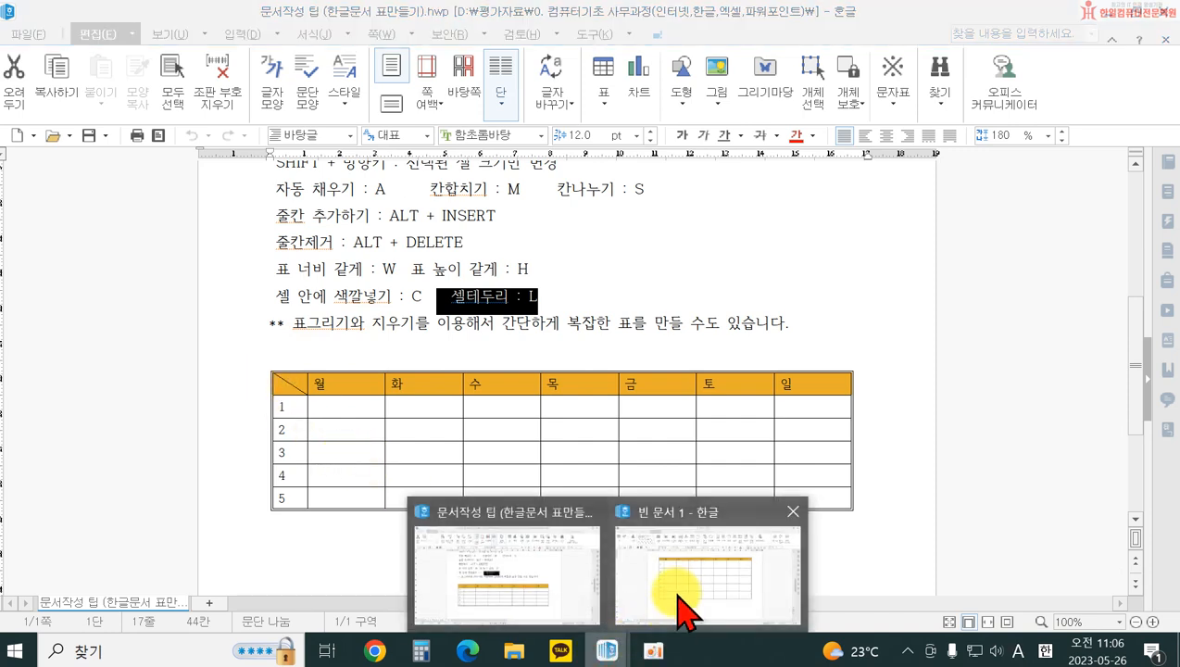
{"action": "left_click", "coordinate": [678, 595]}
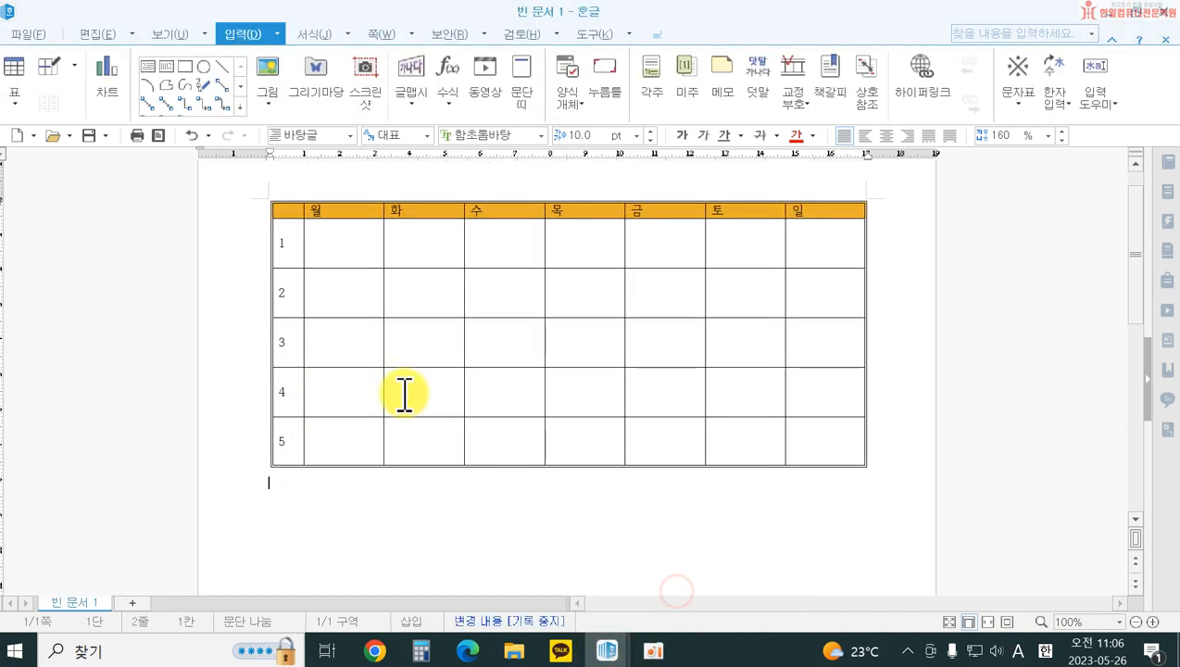
{"action": "left_click", "coordinate": [283, 210]}
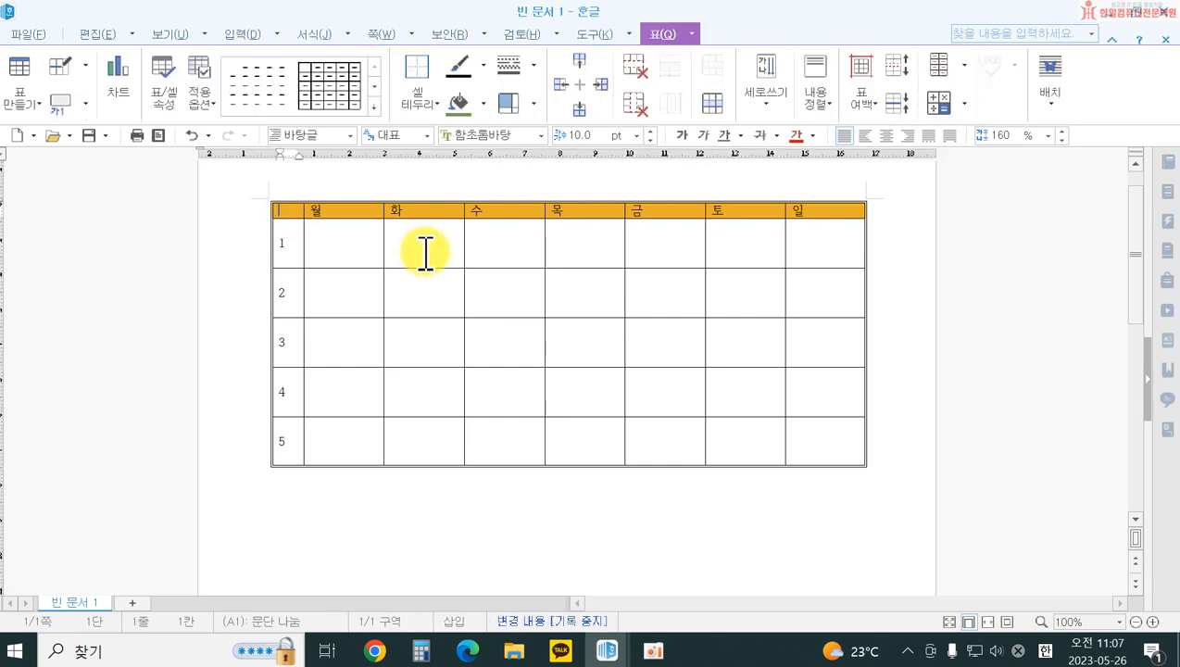
{"action": "key", "text": "F5"}
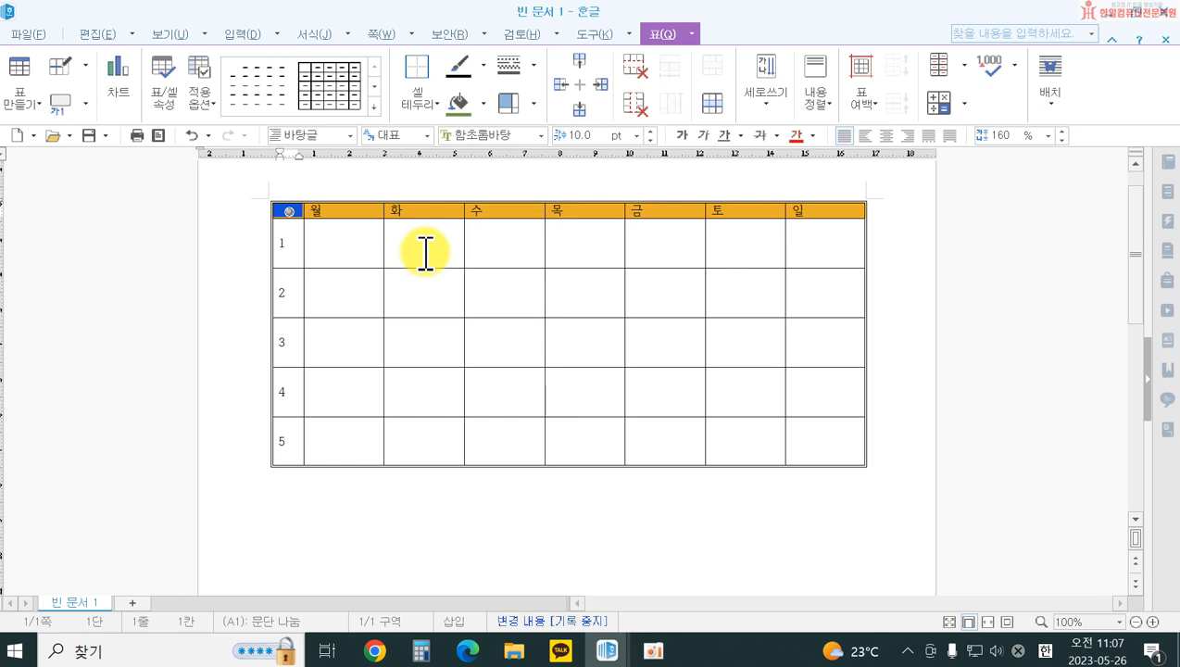
{"action": "key", "text": "l"}
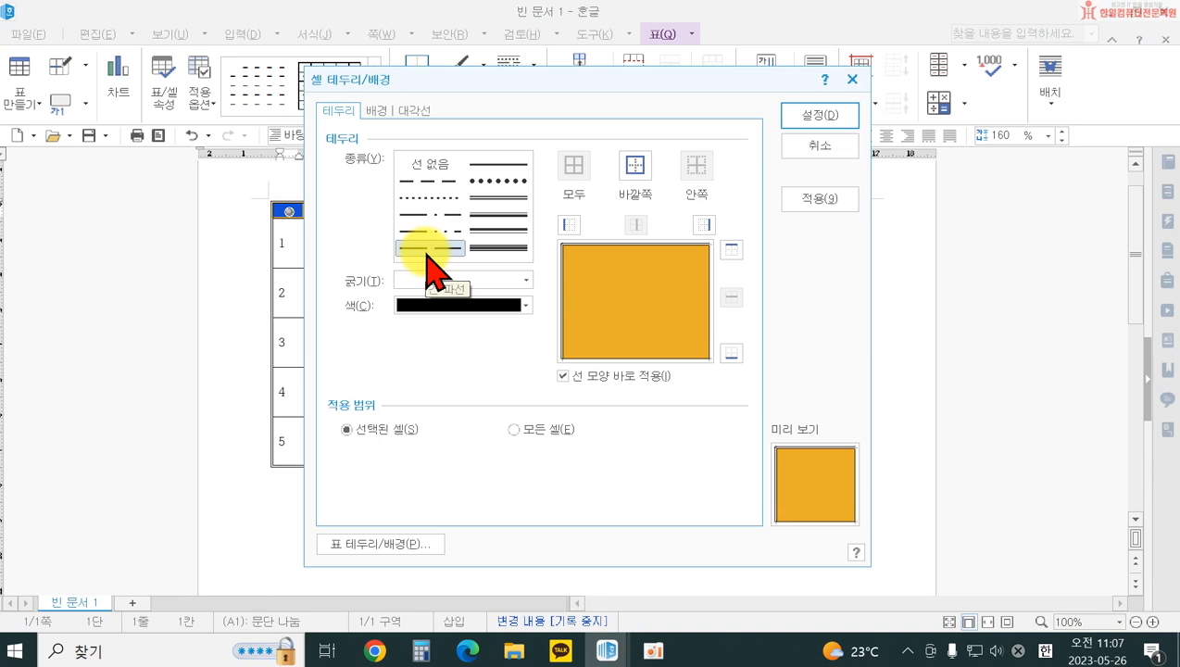
{"action": "left_click", "coordinate": [408, 110]}
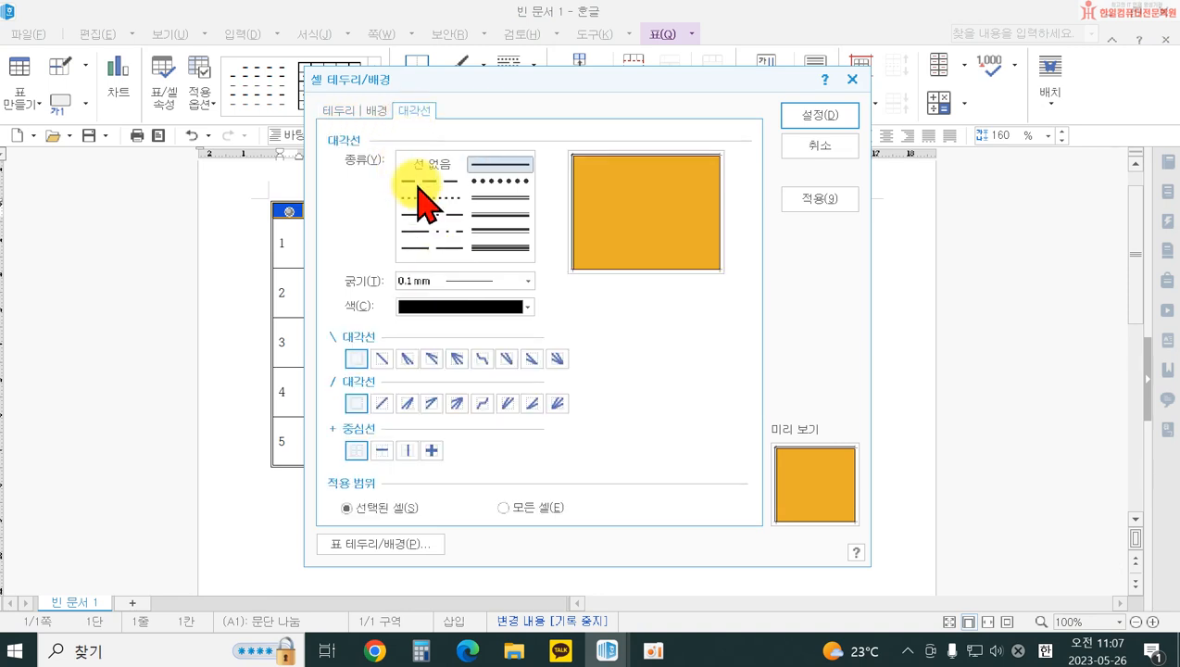
{"action": "left_click", "coordinate": [381, 359]}
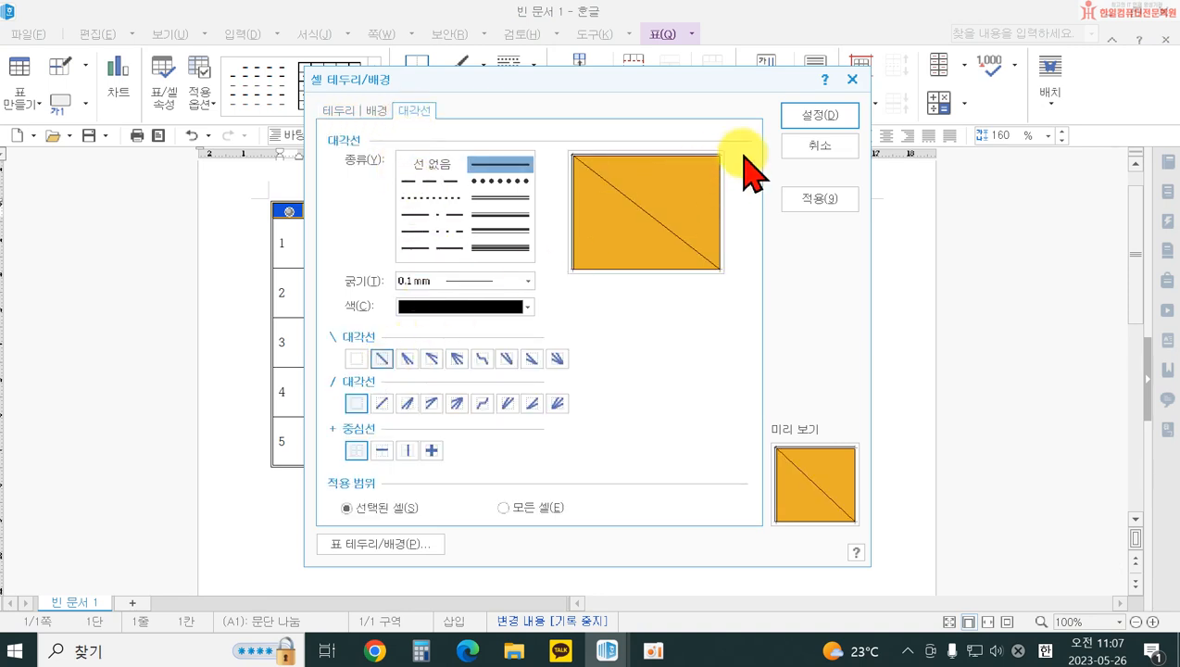
{"action": "left_click", "coordinate": [819, 115]}
{"action": "left_click", "coordinate": [848, 544]}
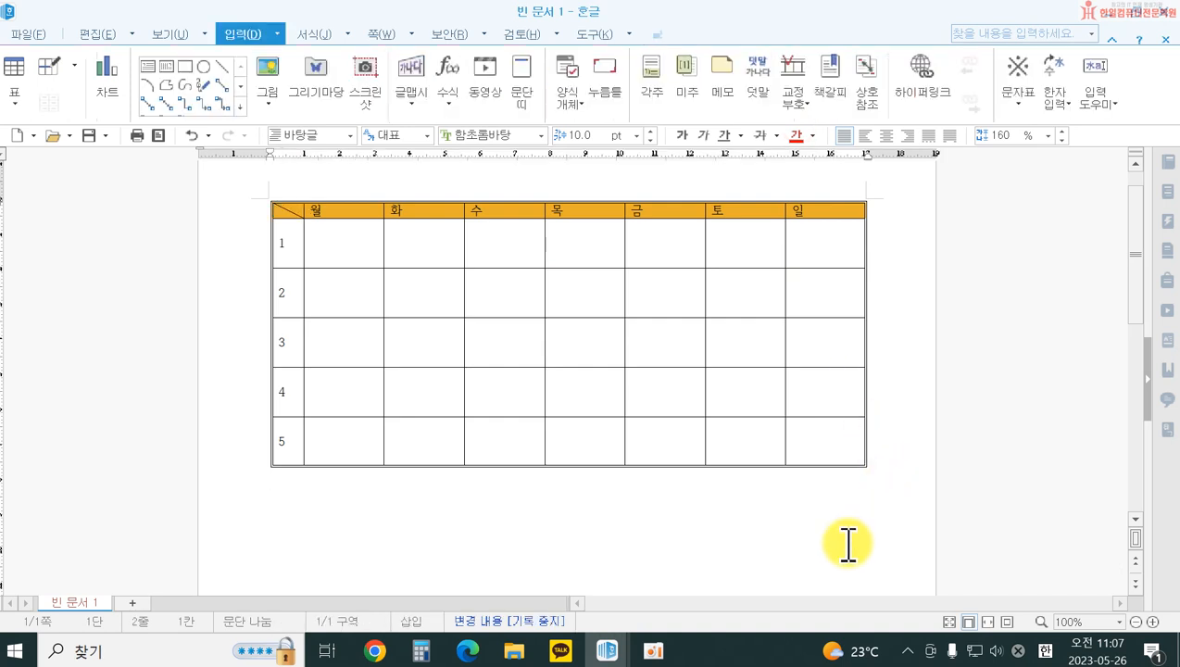